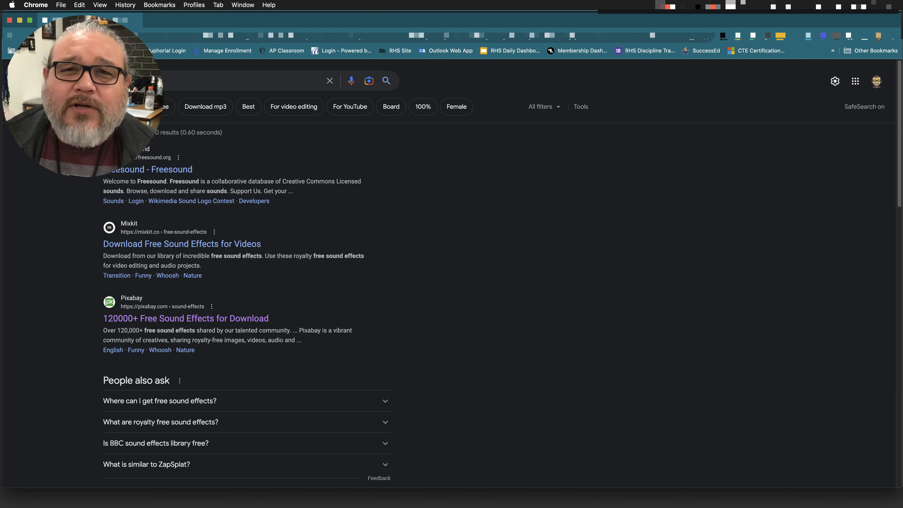
Switch to Premiere Pro and open the recent project Adobe Premiere Lesson 1.
left_click(586, 262)
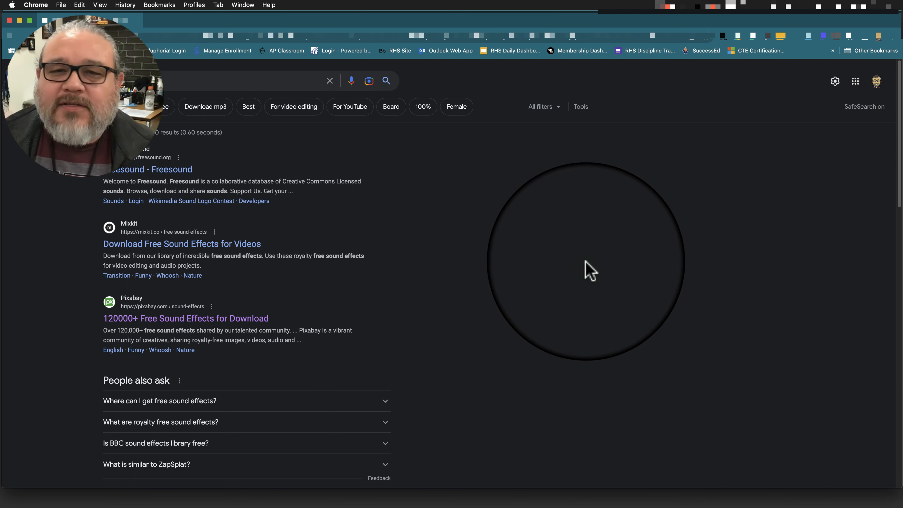
mouse_move(550, 505)
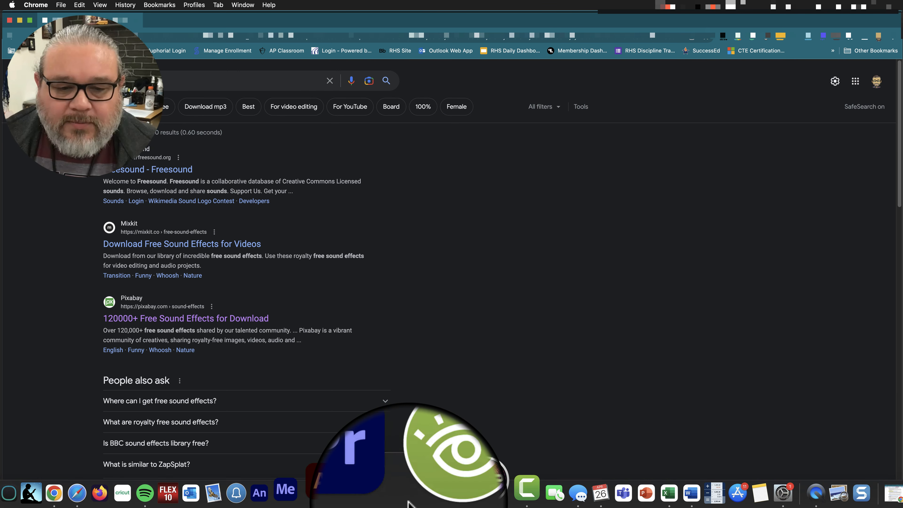
left_click(397, 495)
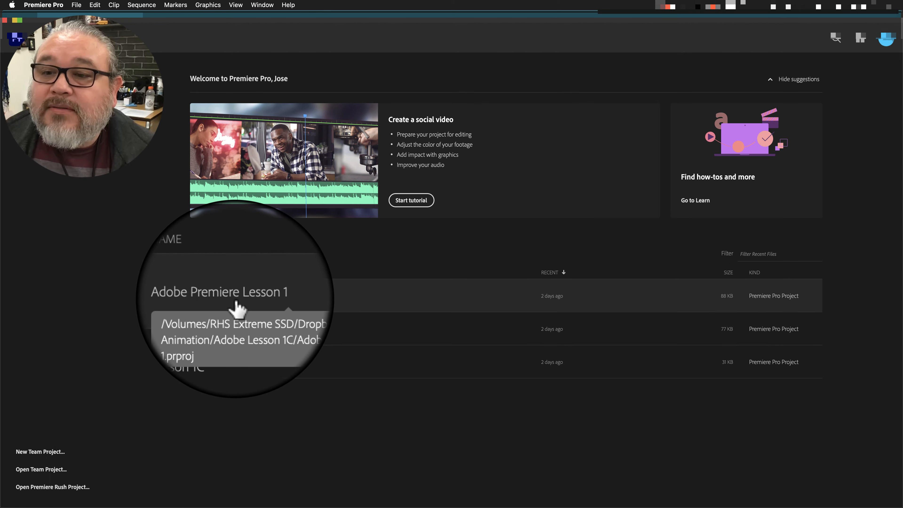
left_click(236, 298)
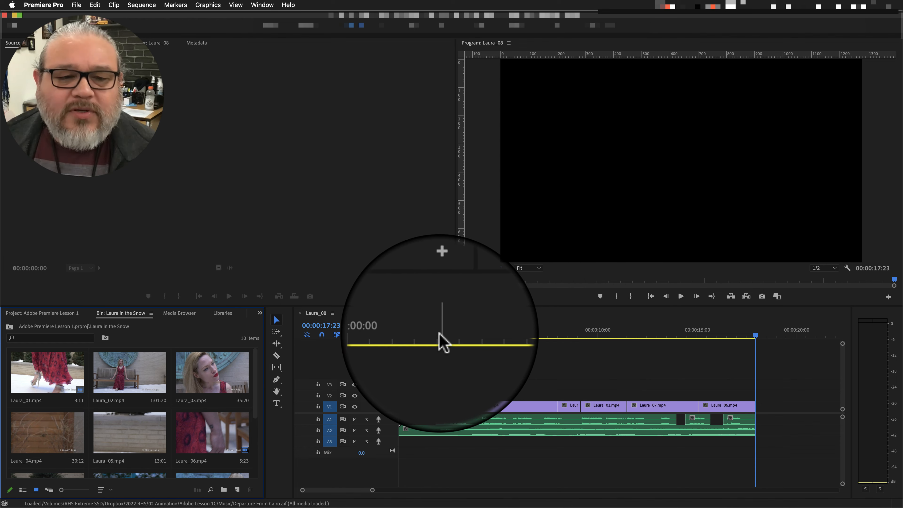
Play the Laura_08 sequence from its start to review it, and return the playhead to 00:00:00:00.
left_click(440, 336)
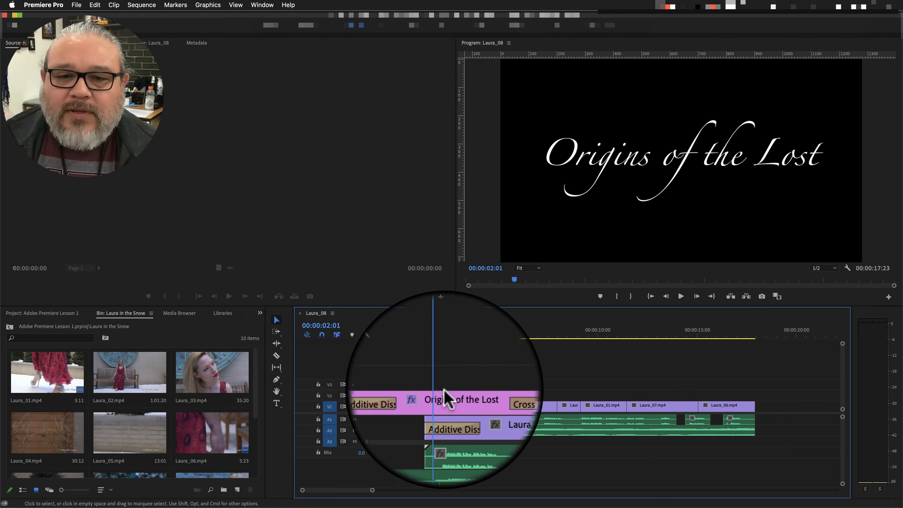
left_click(438, 334)
left_click_drag(439, 336, 385, 336)
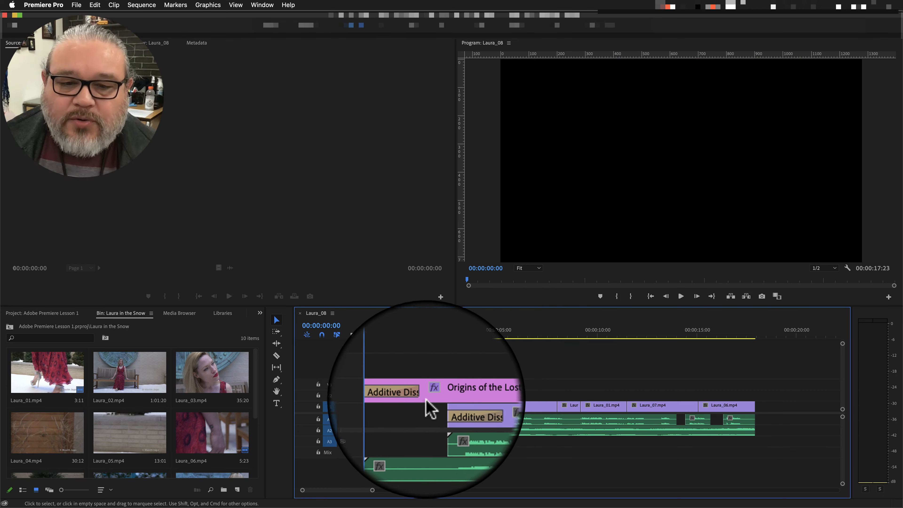
key("space")
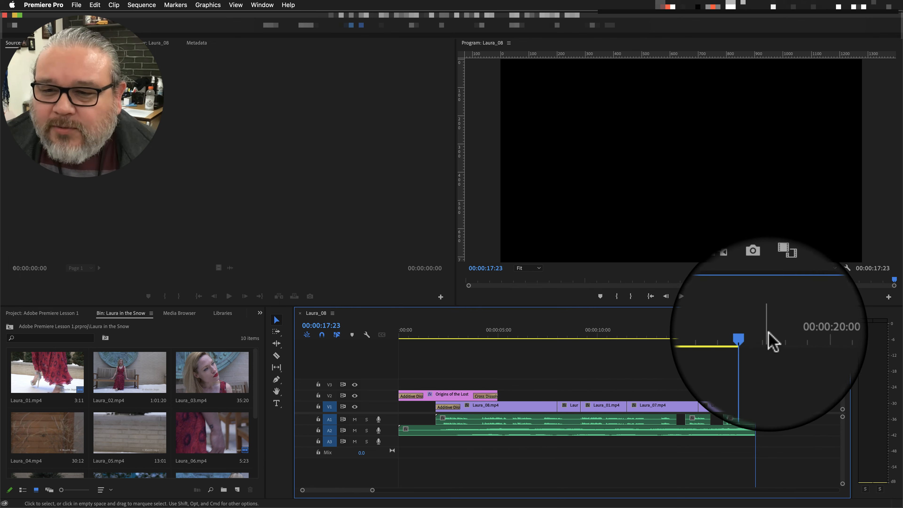
left_click_drag(756, 336, 505, 358)
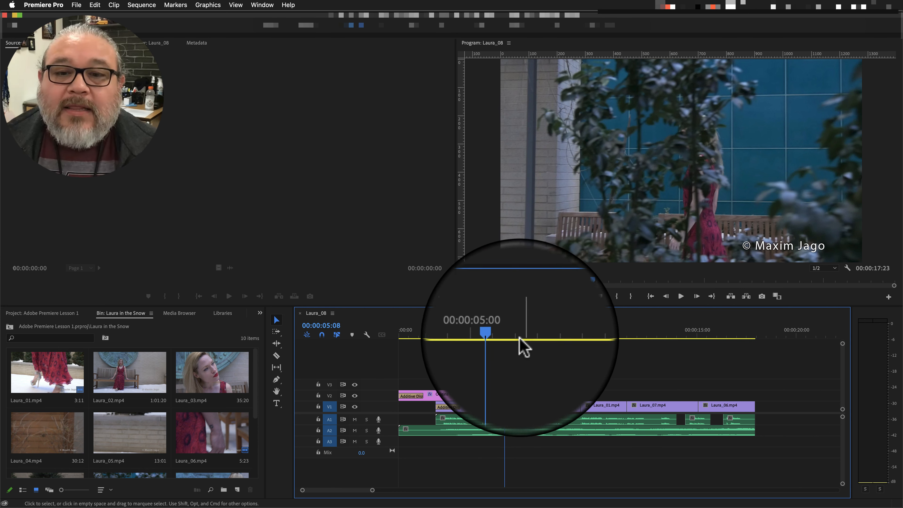
left_click_drag(505, 336, 393, 343)
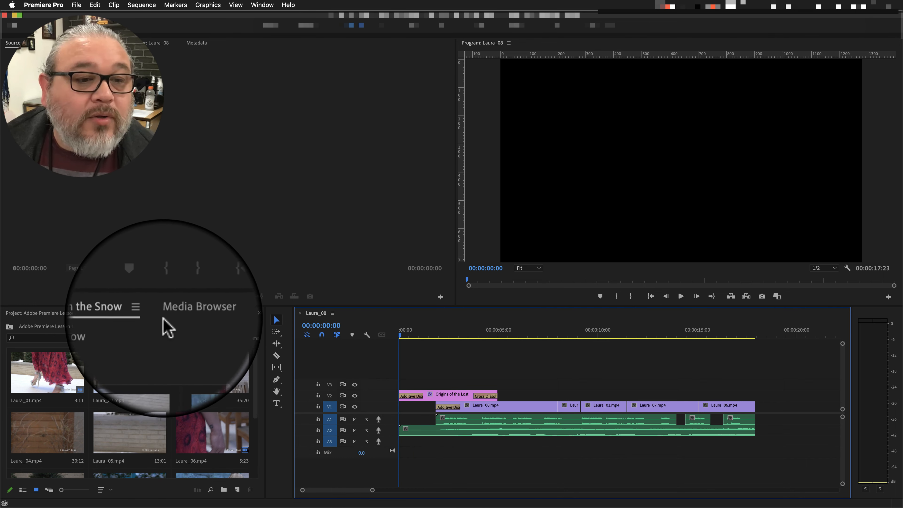
Save the project and close the Laura in the Snow bin panel.
left_click(152, 315)
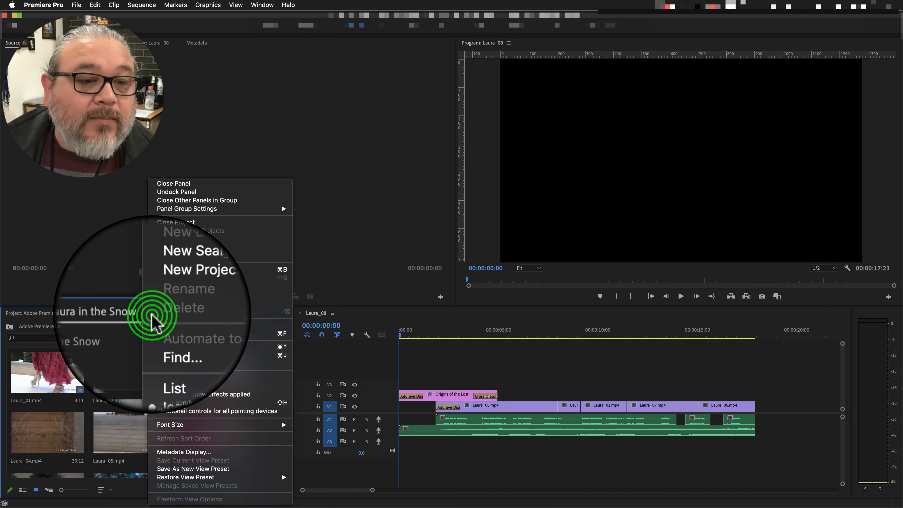
left_click(210, 238)
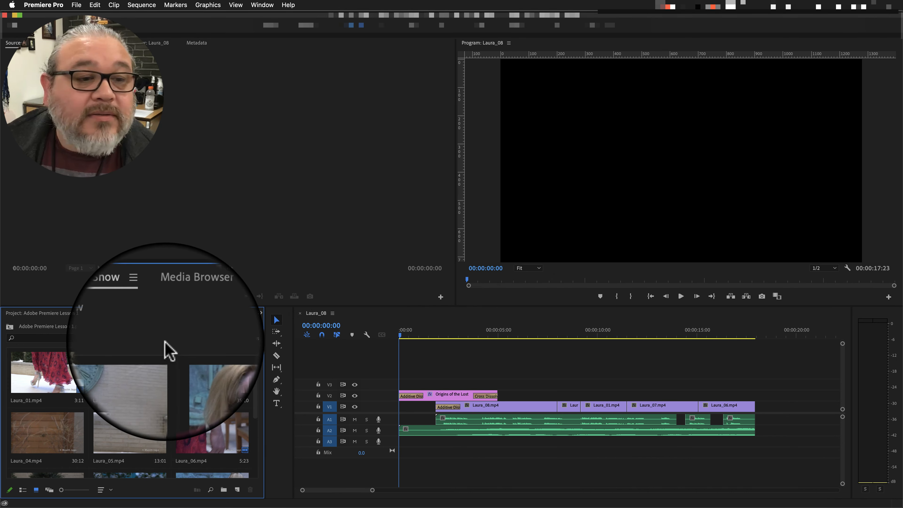
left_click(152, 313)
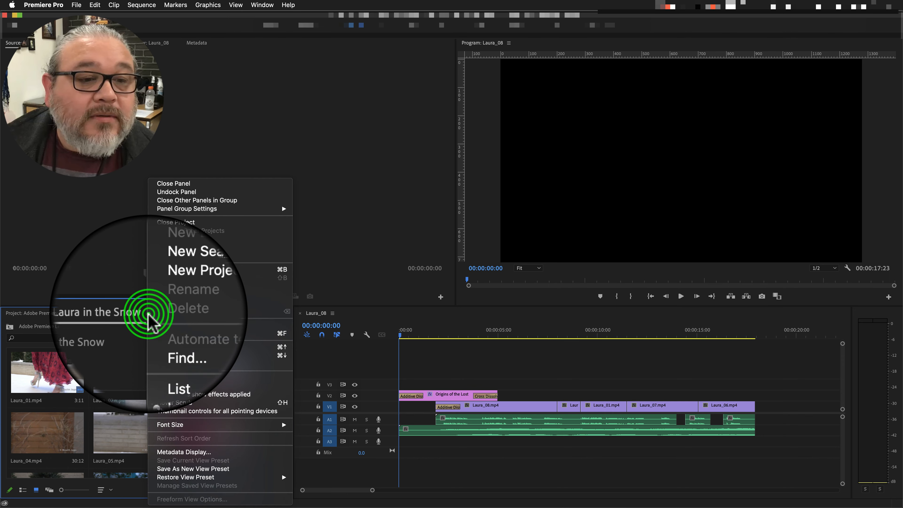
left_click(202, 190)
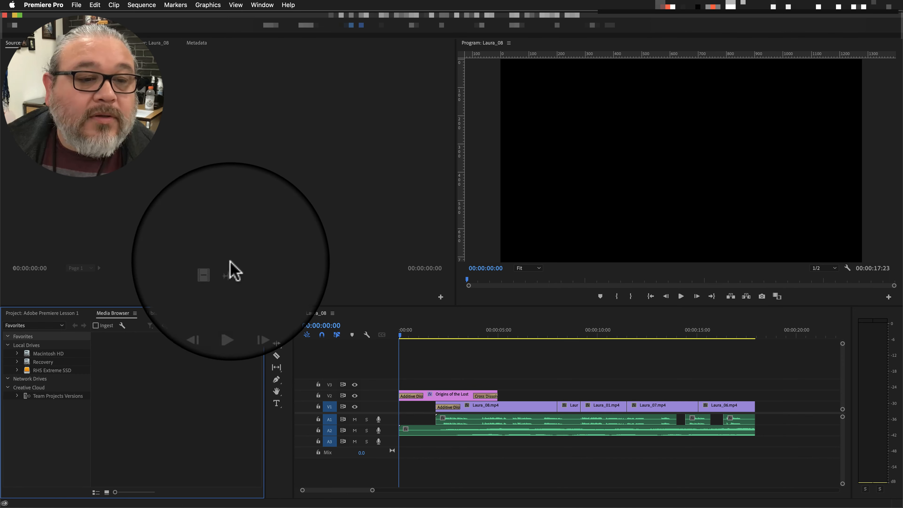
Create a bin named Sound FX at the top level of the project.
left_click(137, 348)
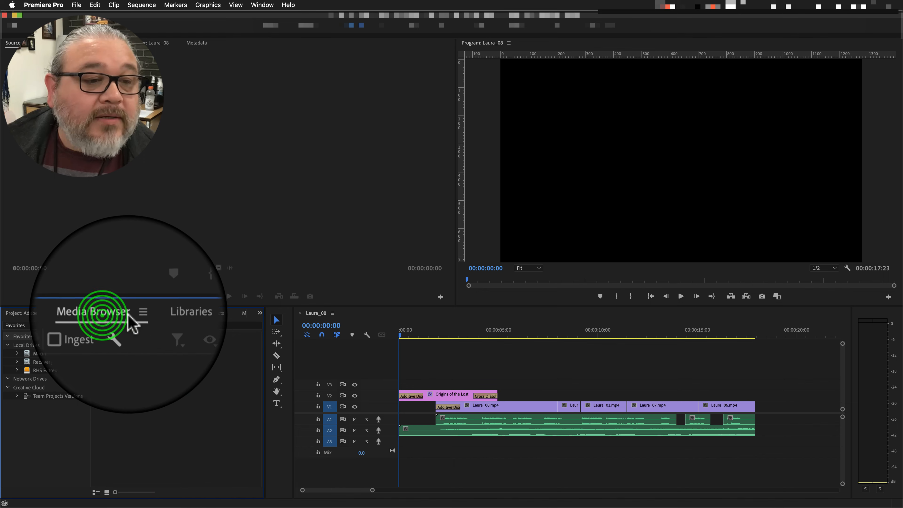
left_click(53, 313)
left_click(139, 449)
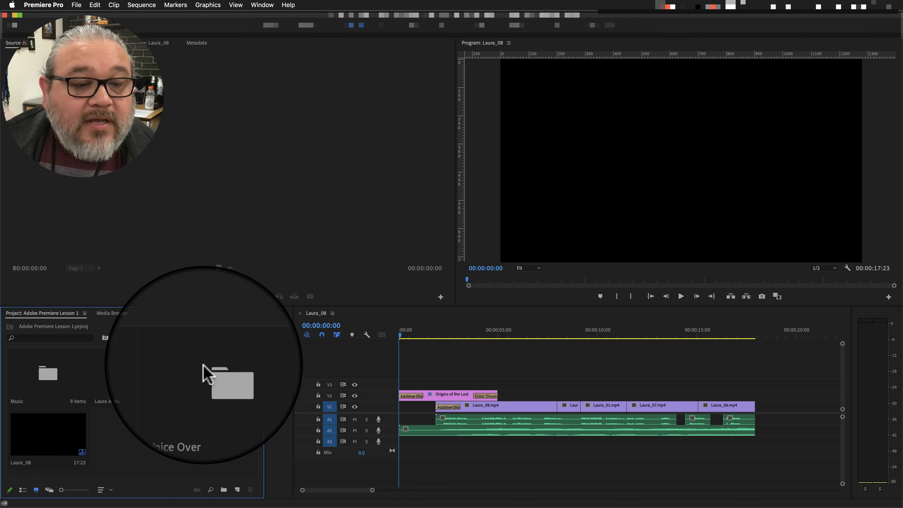
left_click(219, 489)
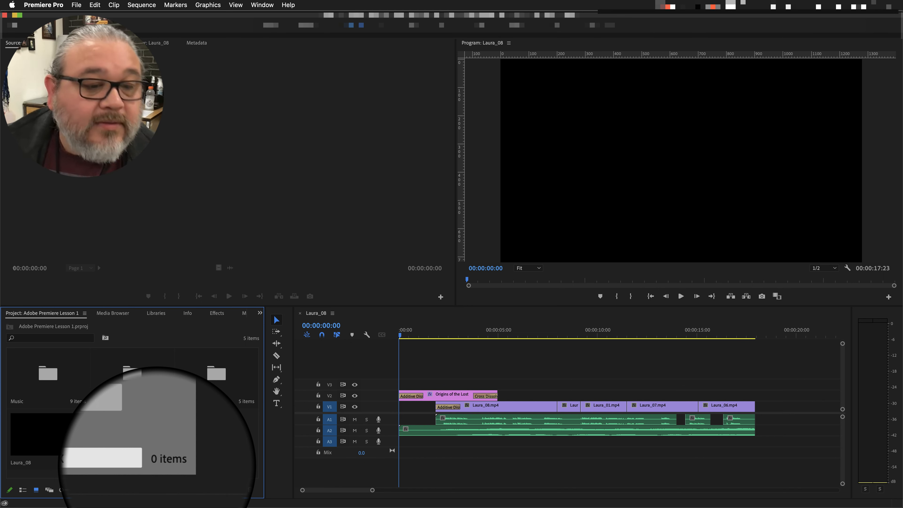
type("Sound FX")
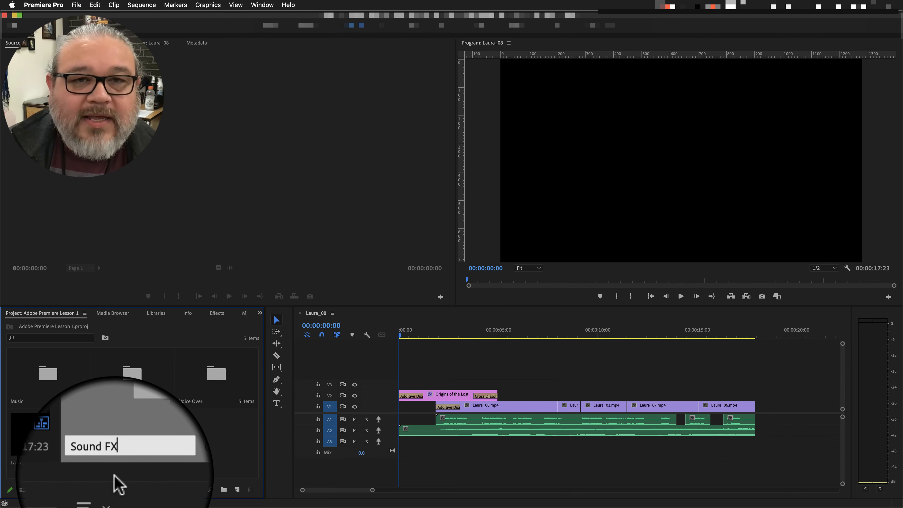
key("Return")
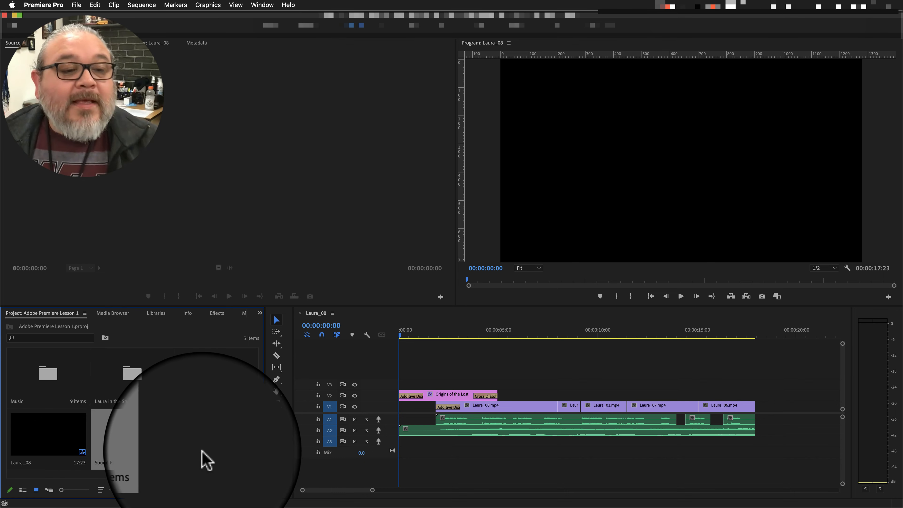
Save the project and switch to Chrome.
left_click(153, 445)
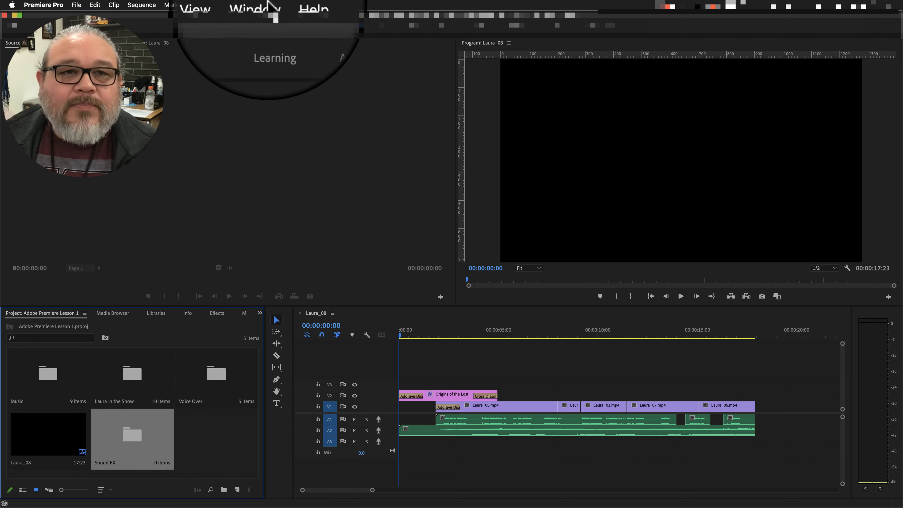
left_click(98, 125)
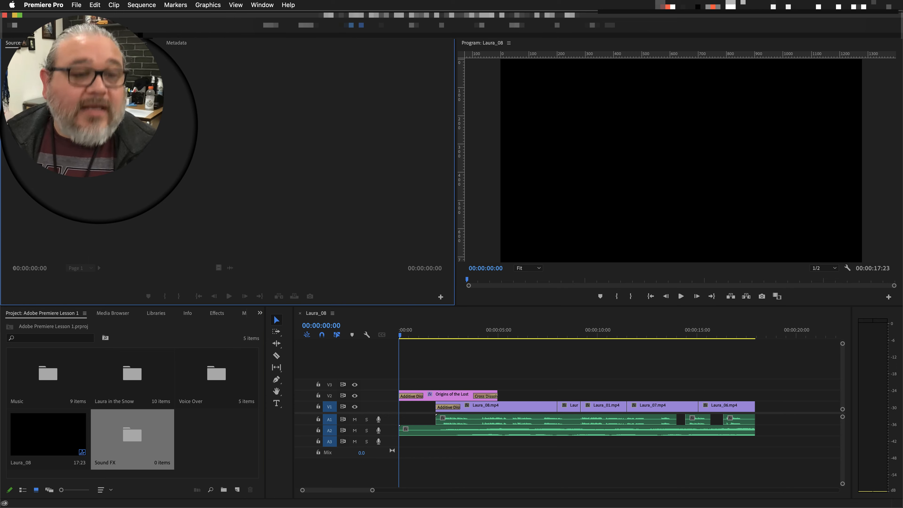
key("super+s")
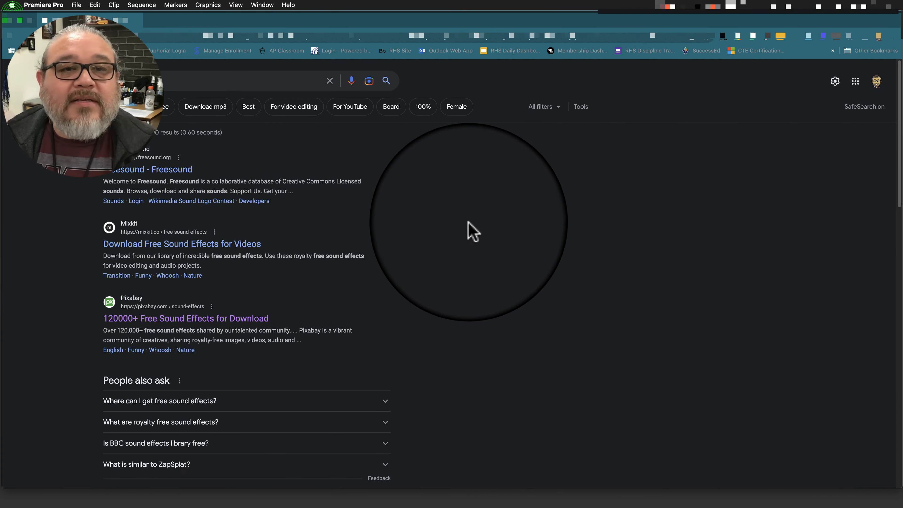
left_click(494, 179)
Open the Freesound website from the search results and look over its home page.
left_click(180, 81)
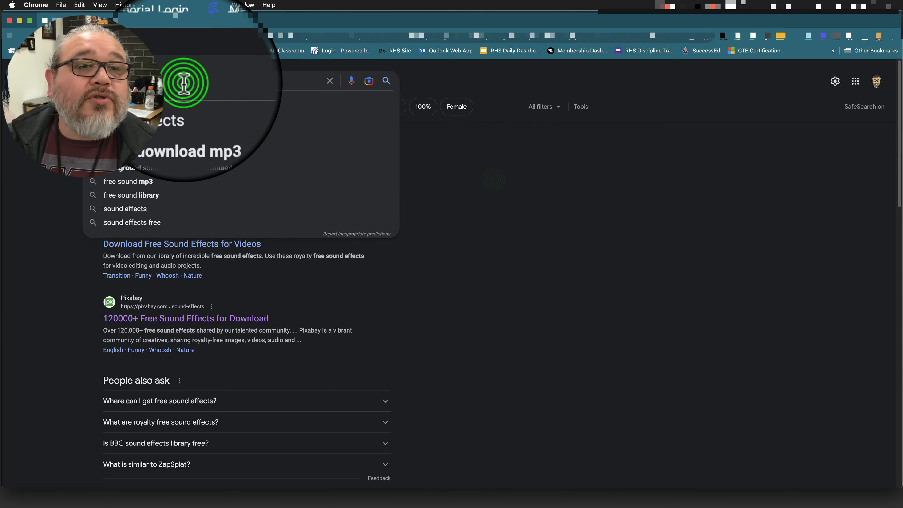
left_click(61, 188)
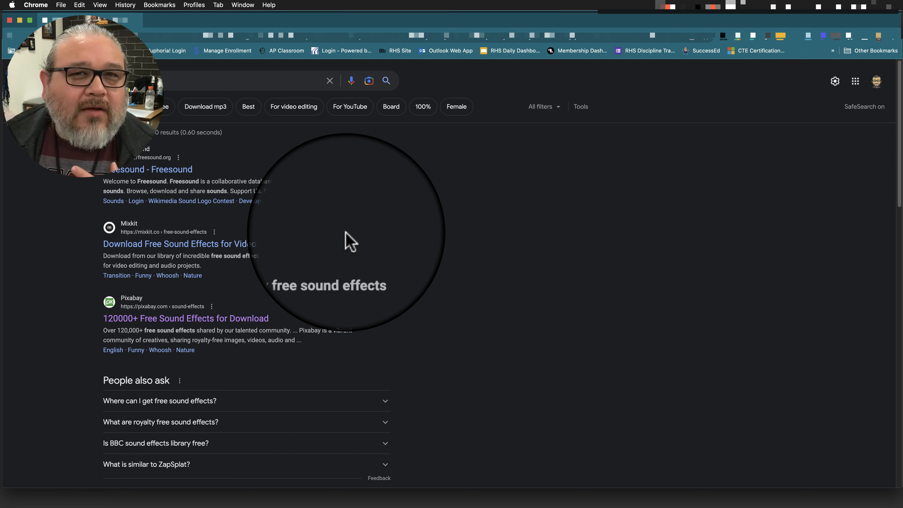
left_click(144, 169)
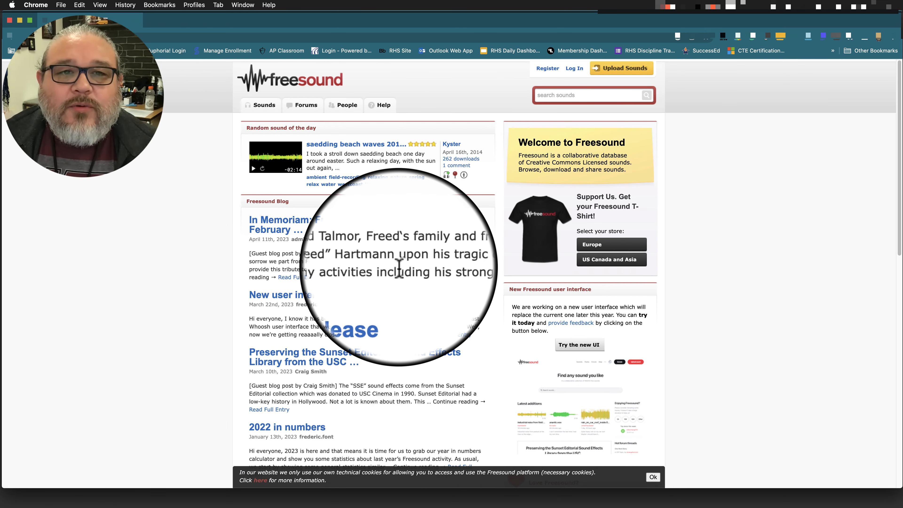
scroll(458, 282, "down", 10)
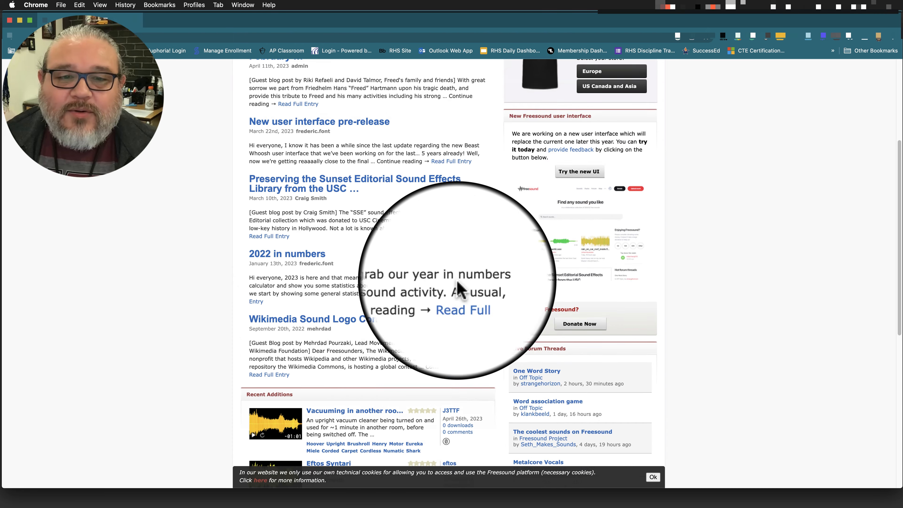
scroll(478, 283, "down", 7)
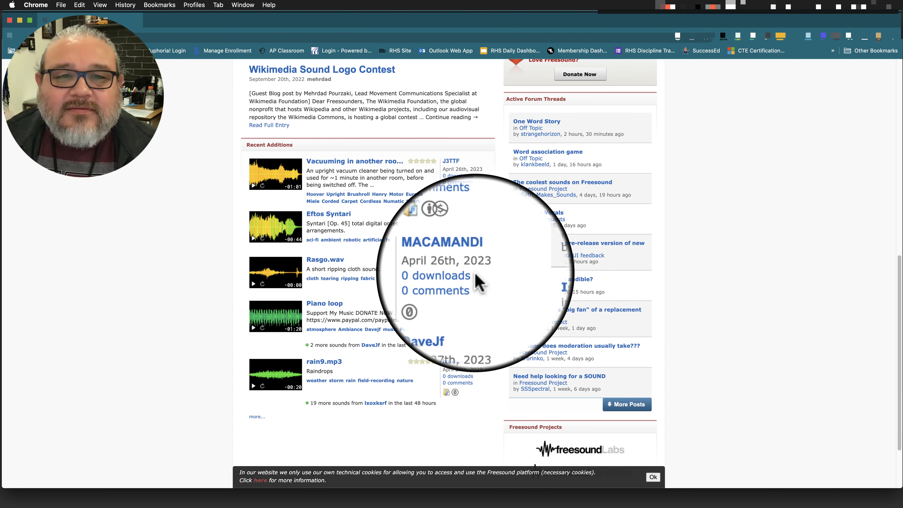
scroll(478, 283, "up", 12)
scroll(478, 283, "up", 4)
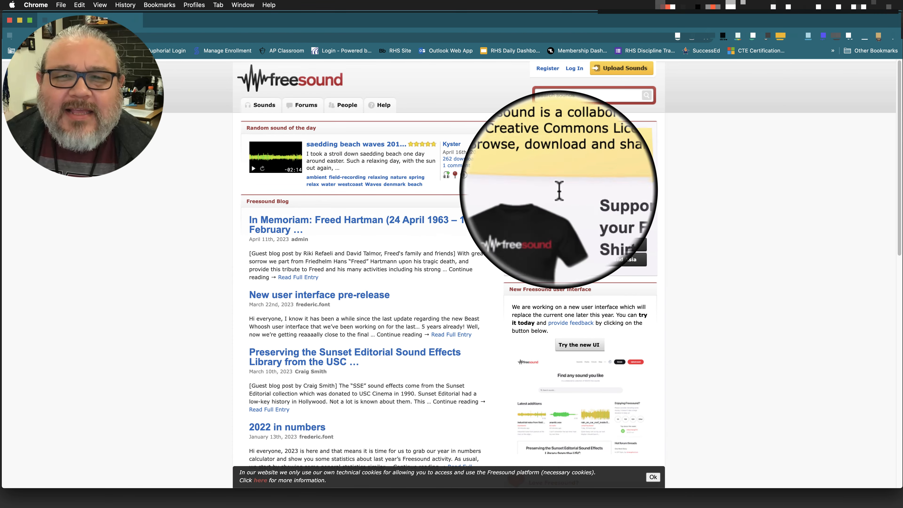
Search Freesound for "swoosh" sounds.
left_click(561, 95)
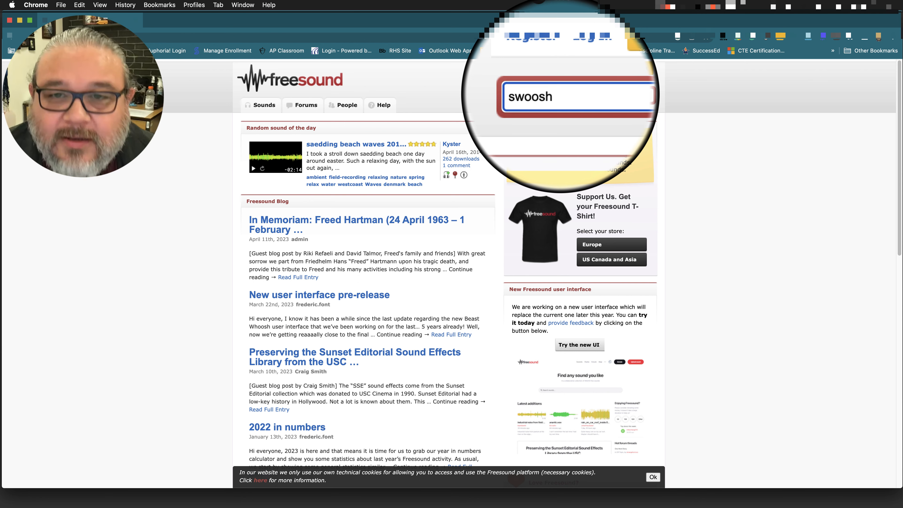
key("Return")
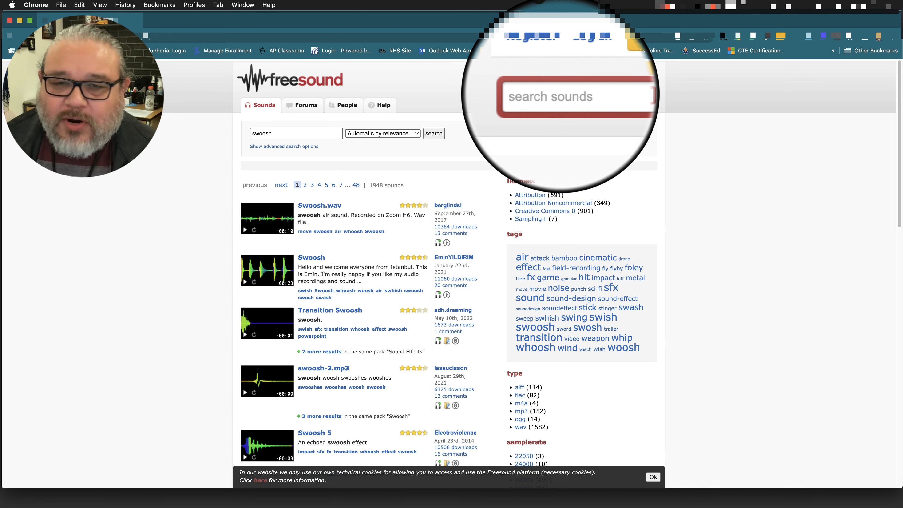
Preview the Transition Swoosh sound and browse the remaining swoosh results.
scroll(462, 231, "down", 5)
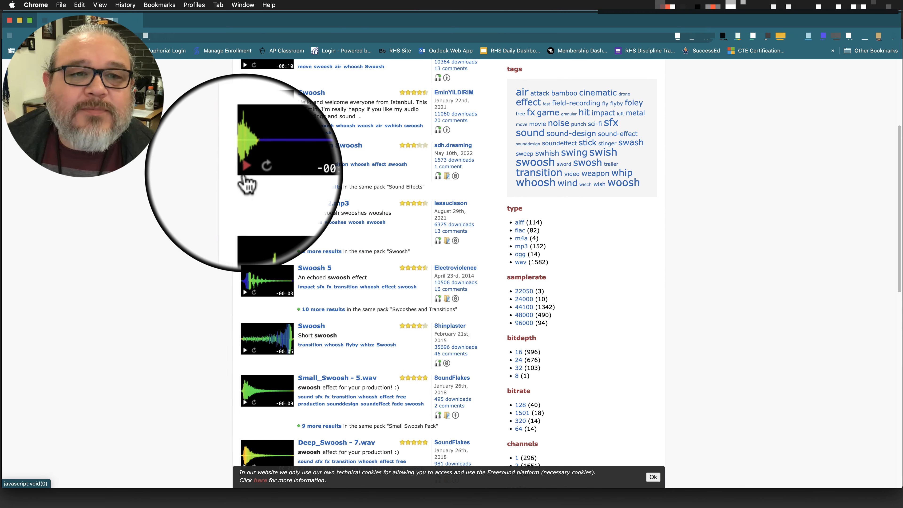
left_click(245, 170)
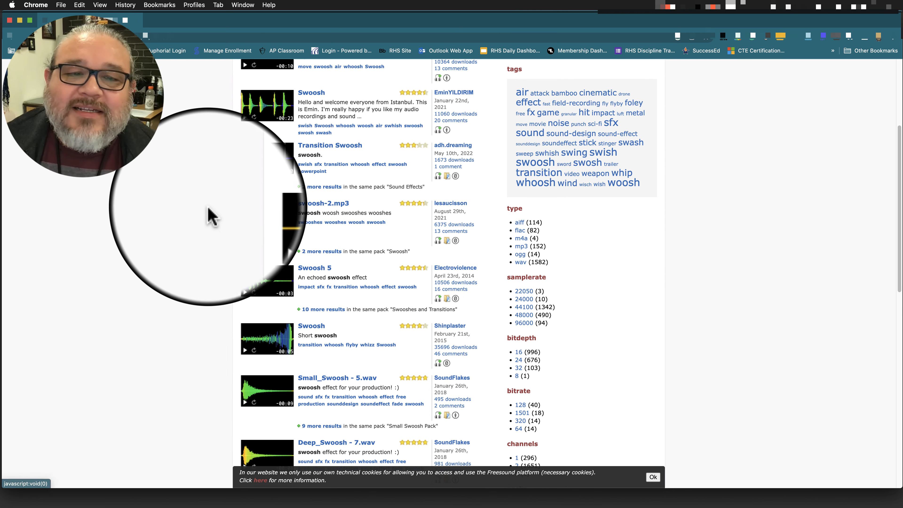
scroll(203, 234, "down", 3)
scroll(208, 240, "up", 1)
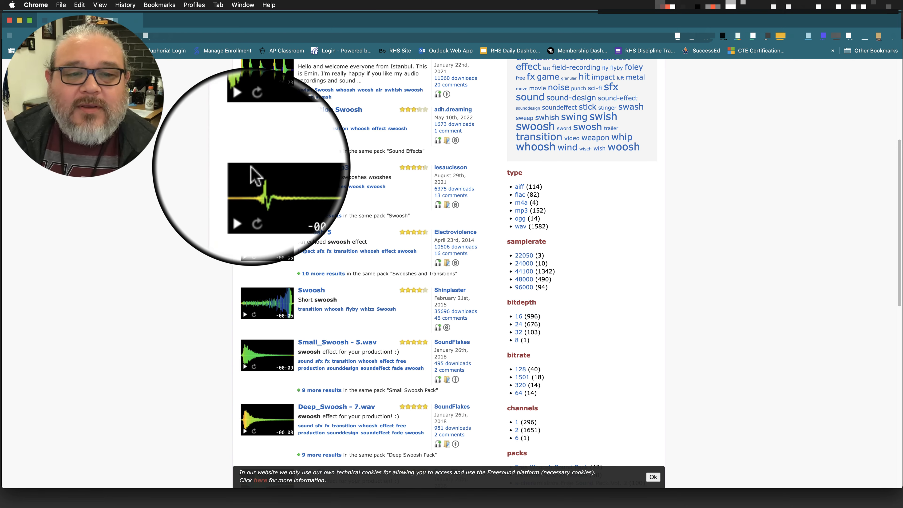
scroll(274, 292, "down", 3)
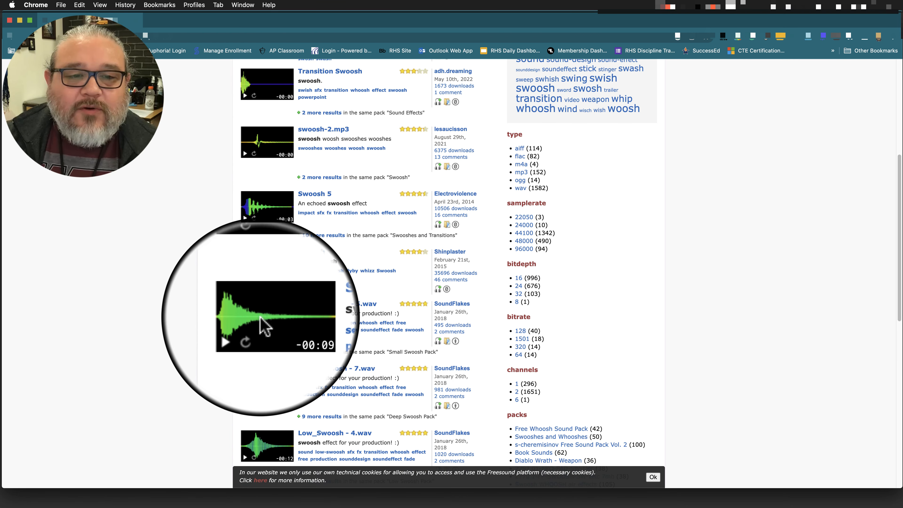
scroll(260, 316, "down", 1)
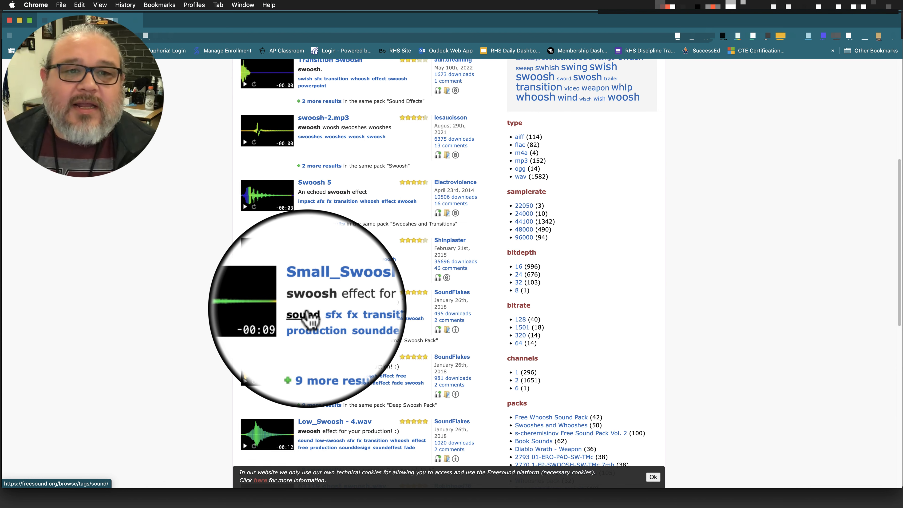
scroll(299, 317, "down", 7)
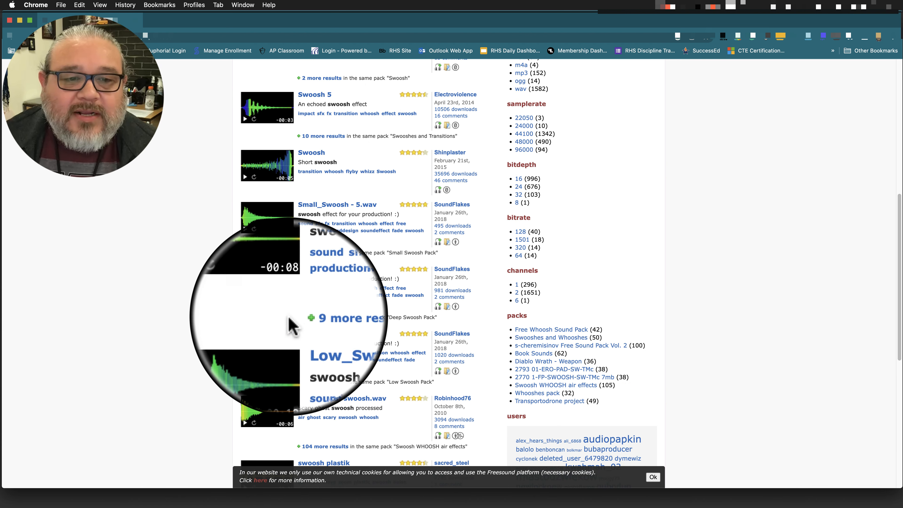
Browse the rest of the first page of swoosh results and look through page 2.
scroll(253, 340, "down", 8)
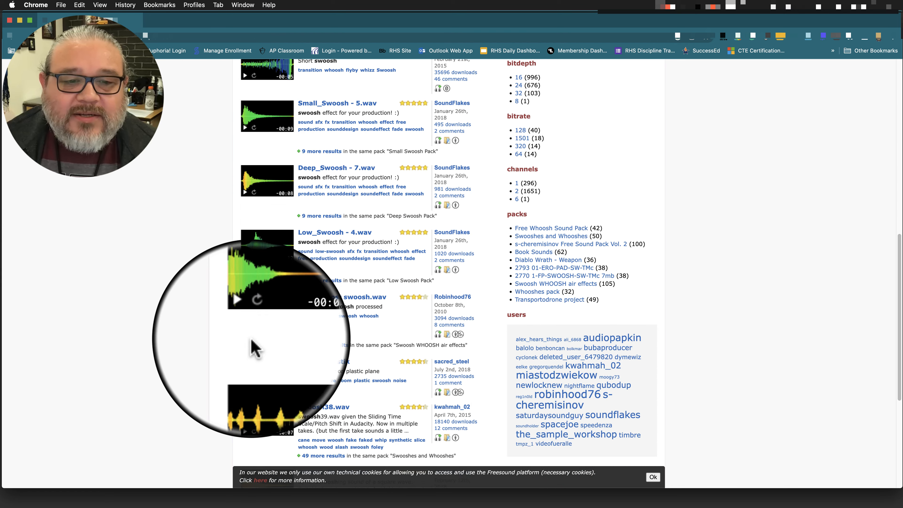
scroll(252, 340, "down", 17)
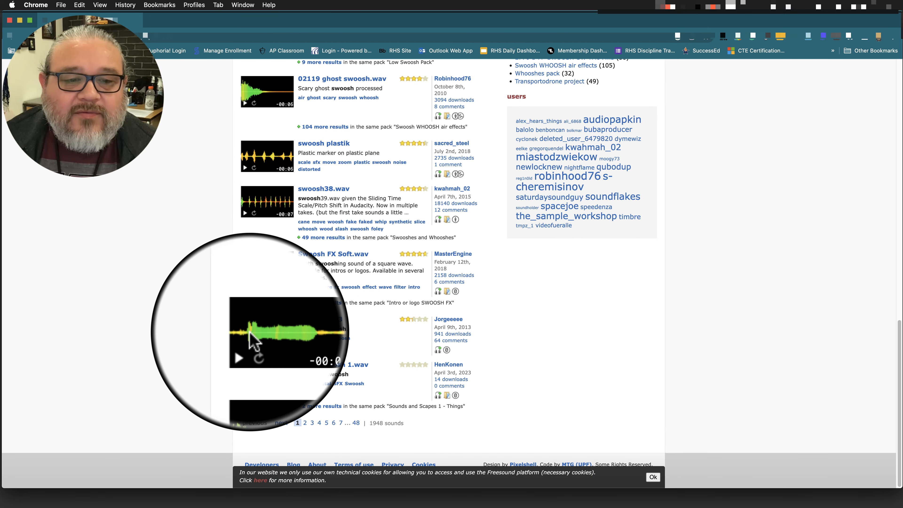
left_click(306, 427)
scroll(308, 392, "down", 12)
scroll(309, 370, "down", 12)
scroll(270, 338, "down", 1)
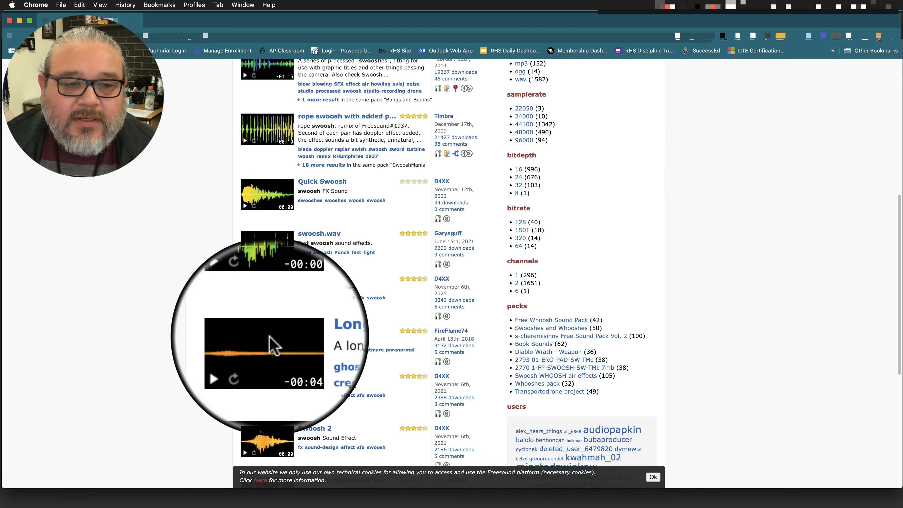
scroll(262, 321, "down", 1)
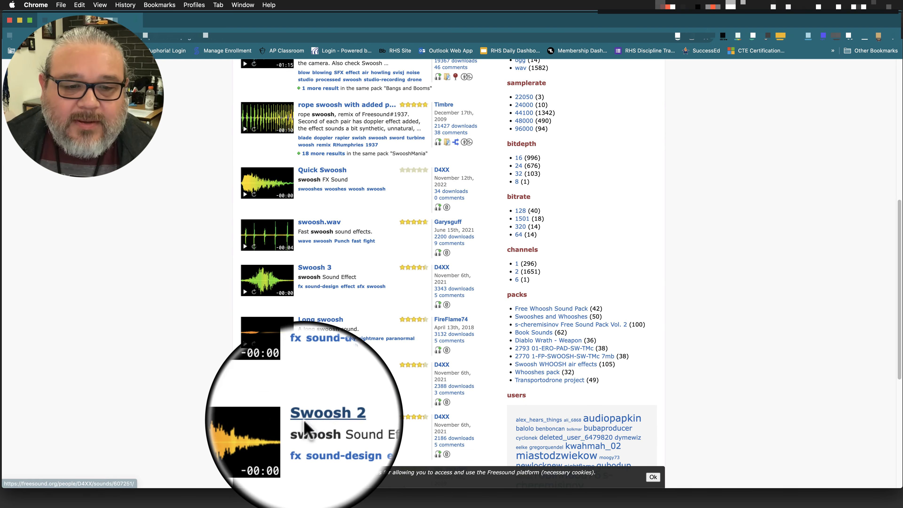
scroll(253, 370, "down", 5)
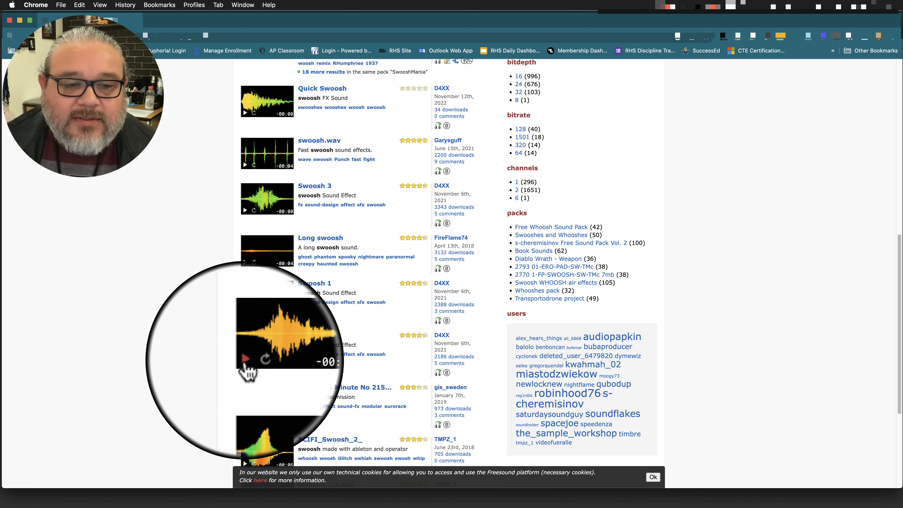
Preview the Swoosh 2, SCIFI_Swoosh_2_ and Swoosh 3 sounds on the second results page.
left_click(245, 360)
scroll(244, 360, "down", 4)
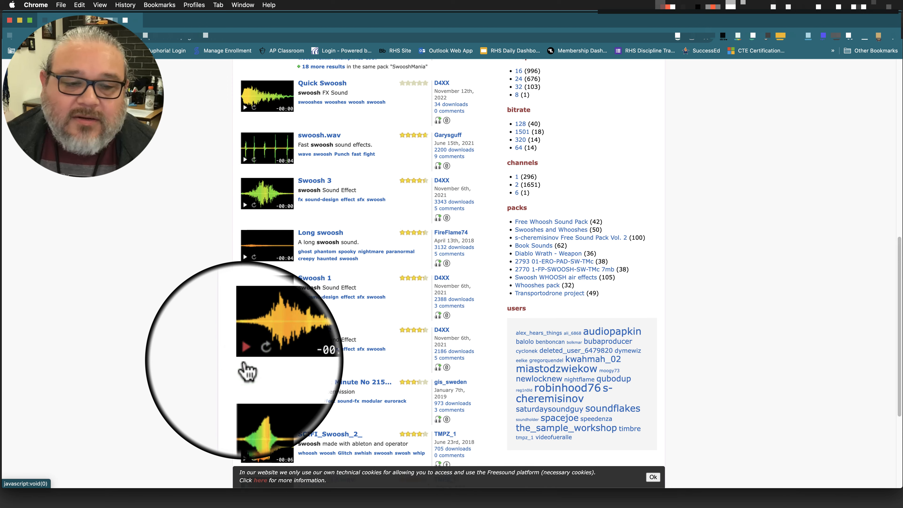
left_click(244, 337)
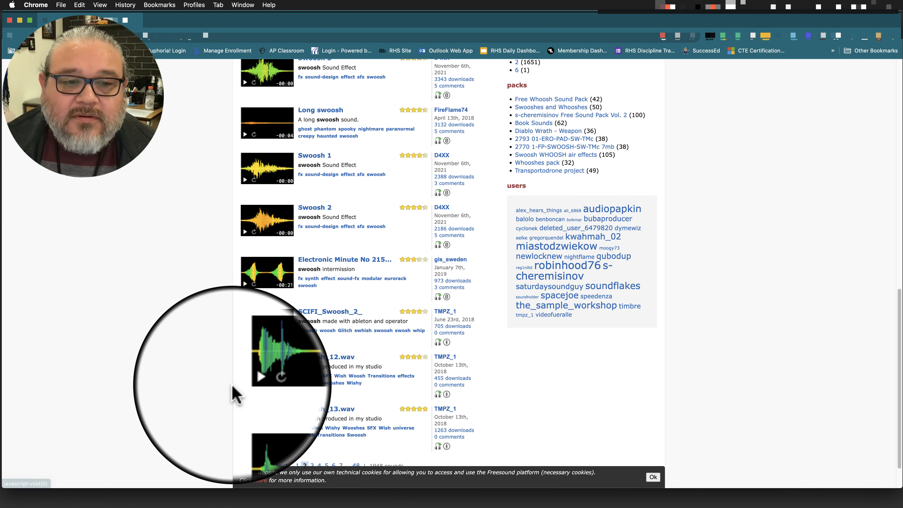
scroll(233, 392, "up", 2)
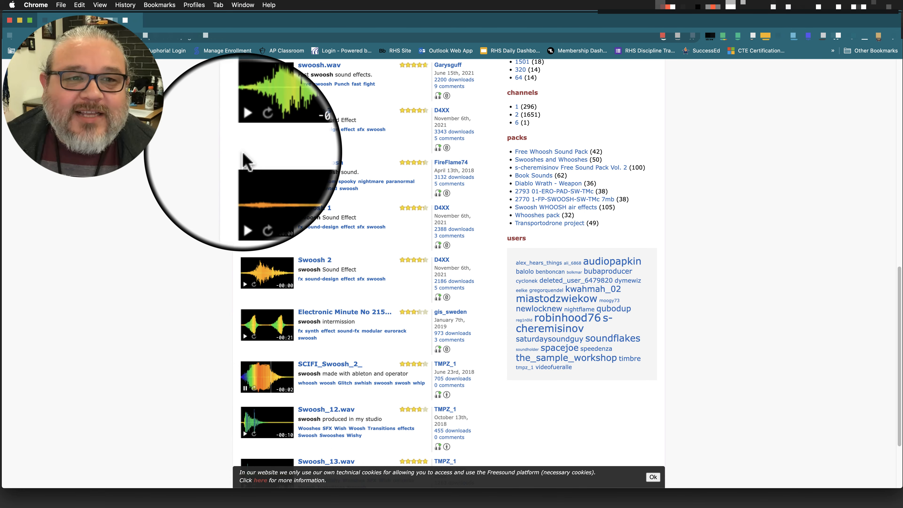
left_click(244, 137)
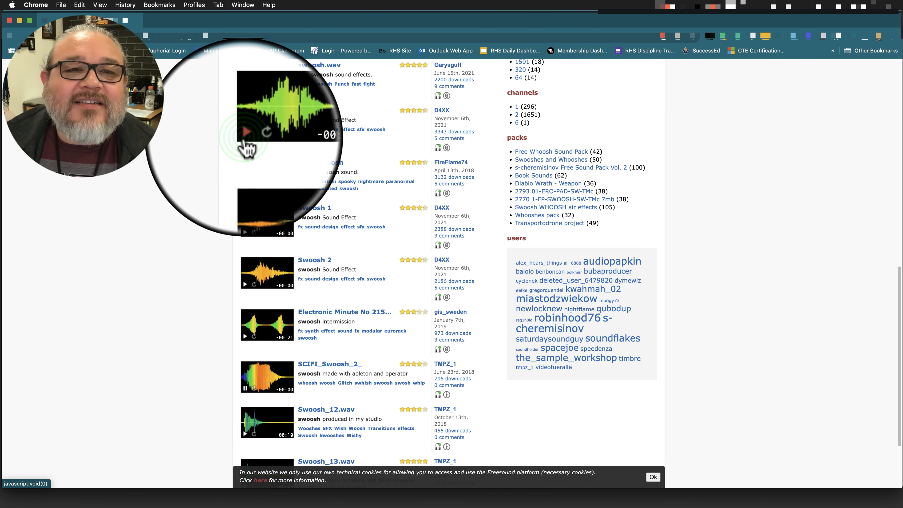
Go to page 4 of the swoosh results and preview Swoosh sound.mp3 and another sound further down.
scroll(238, 377, "down", 4)
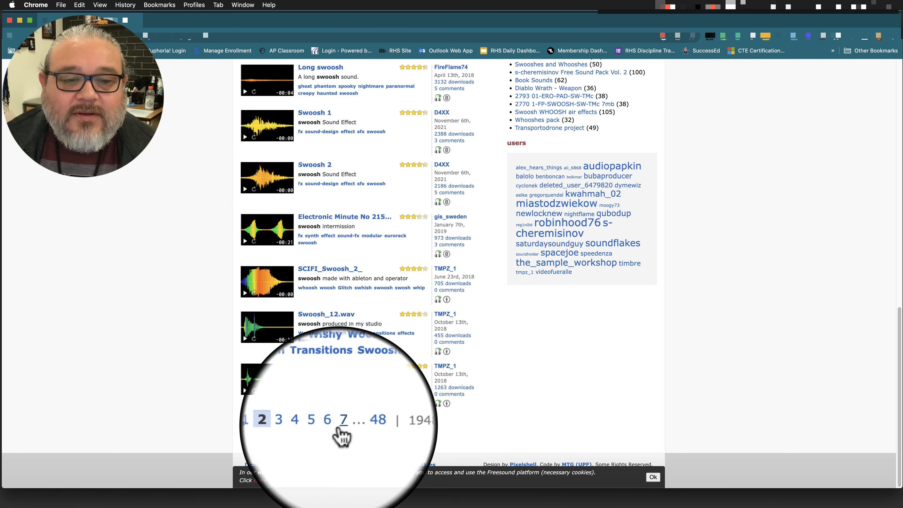
left_click(319, 422)
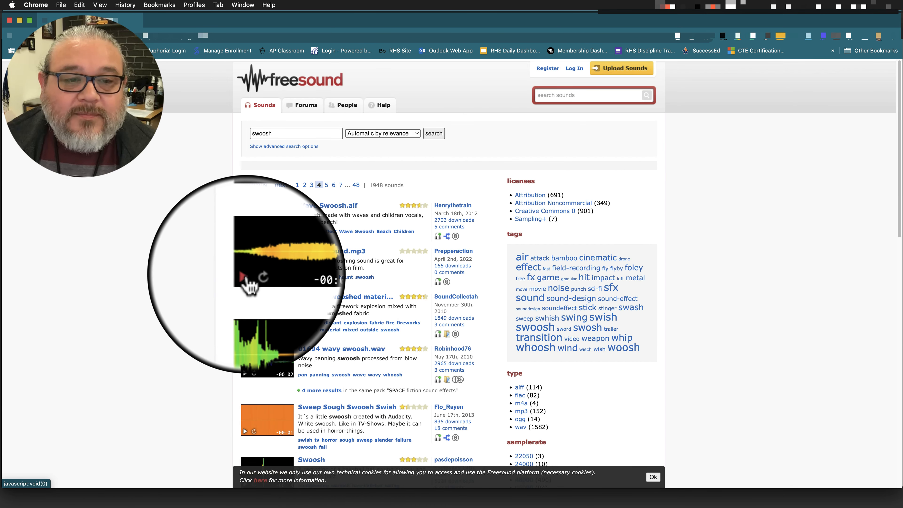
left_click(245, 276)
scroll(220, 356, "down", 9)
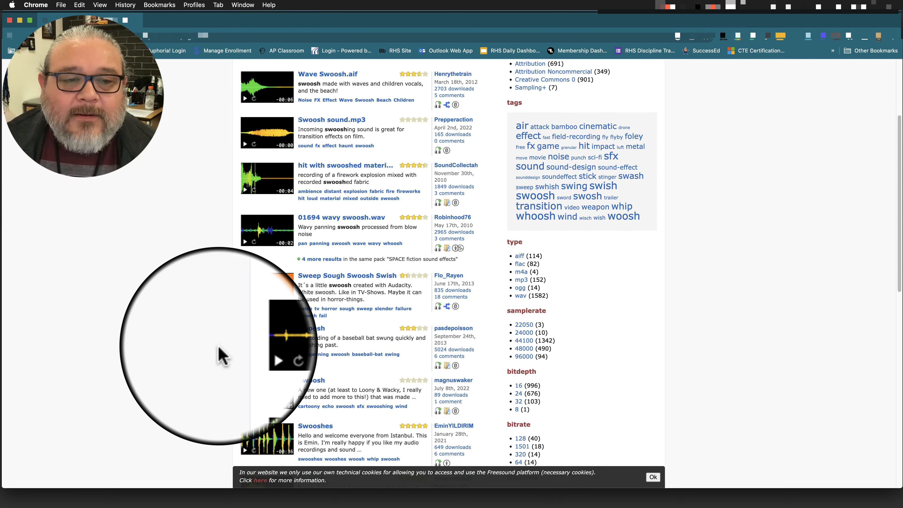
left_click(245, 322)
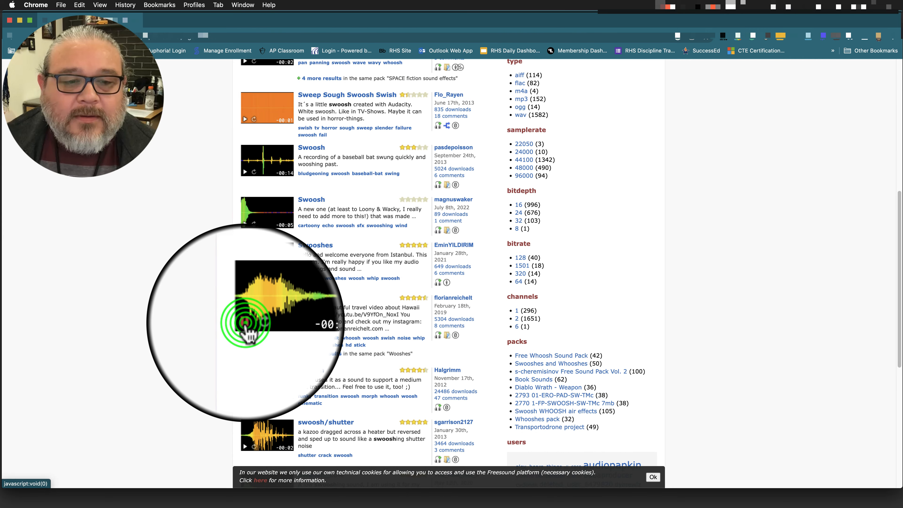
scroll(355, 335, "up", 9)
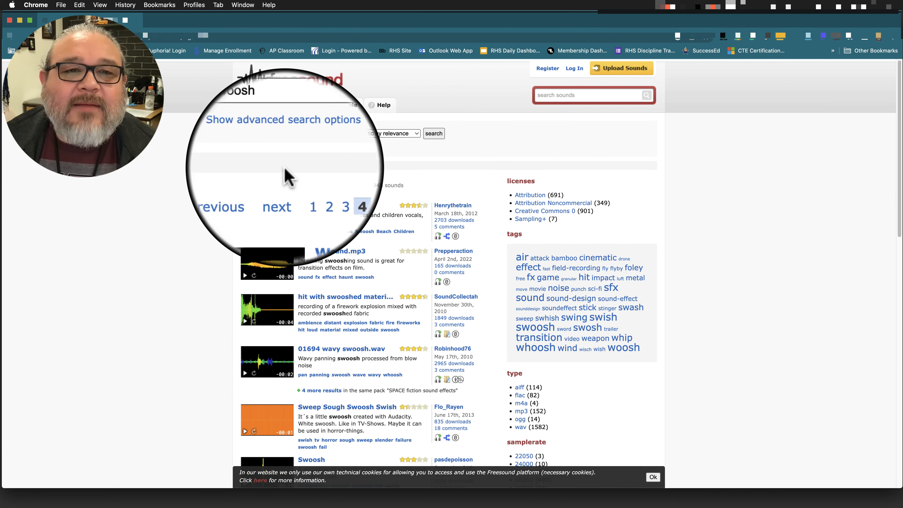
Search for "long swoosh", preview the first result, and open the Long Space Swoosh sound page.
left_click(253, 136)
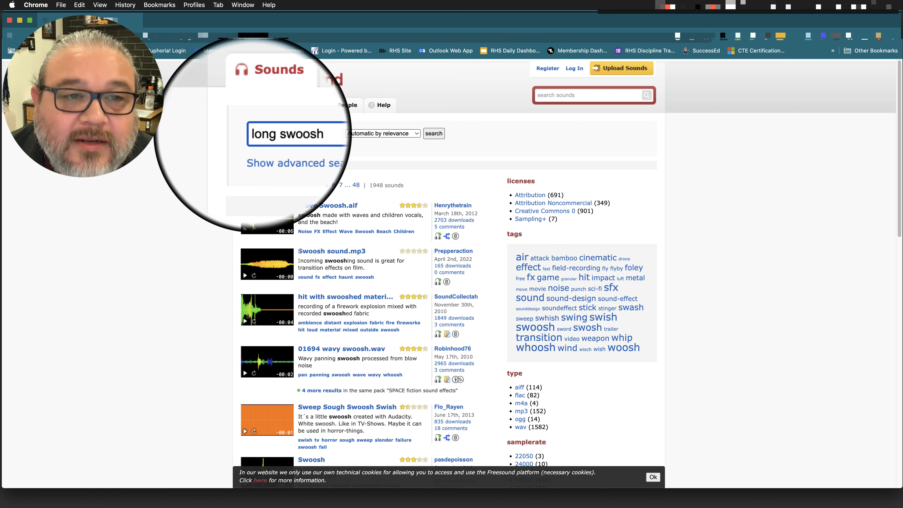
key("Return")
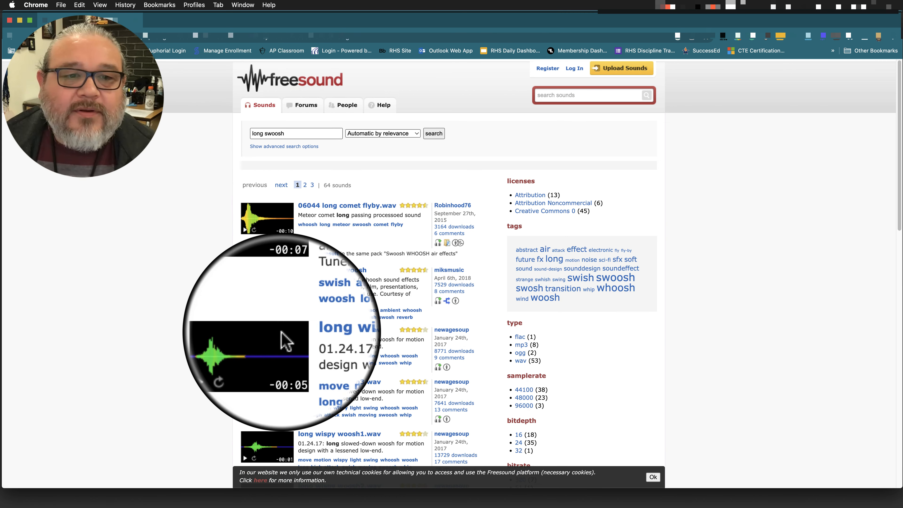
left_click(244, 230)
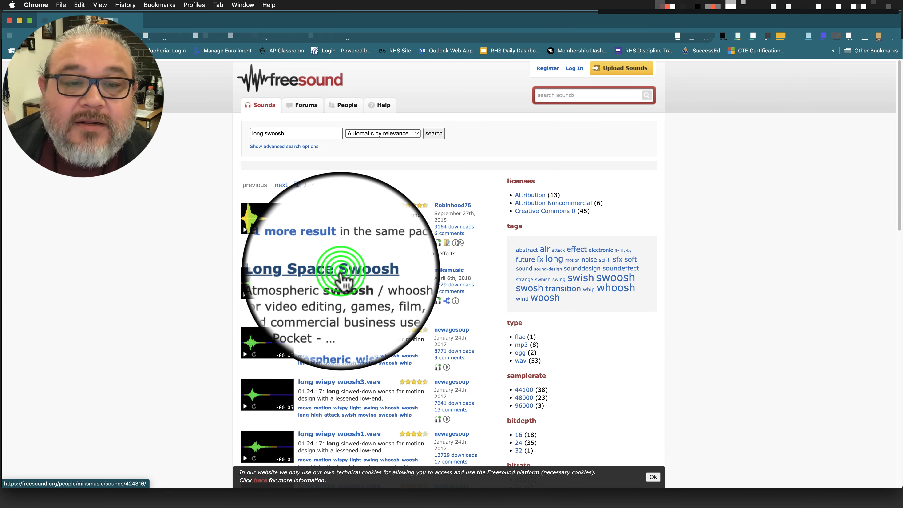
left_click(341, 272)
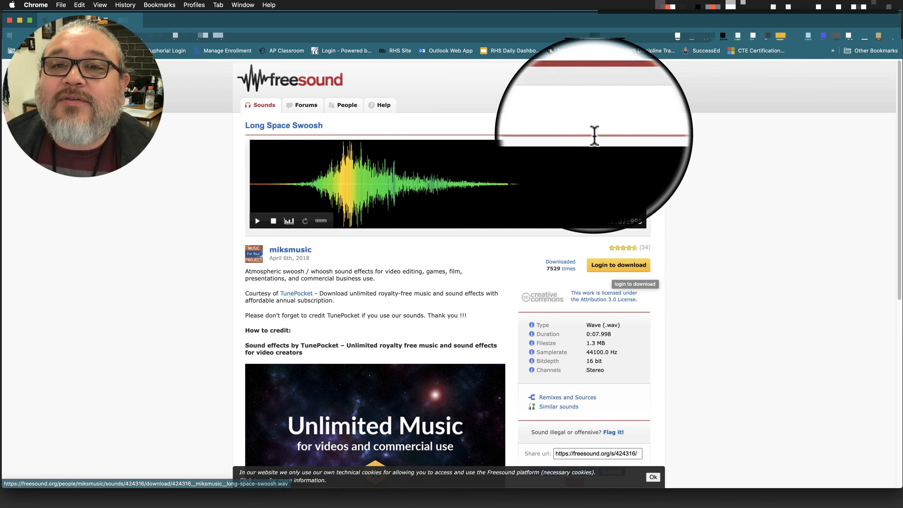
Log in to the Freesound account and accept the updated terms of use and privacy policy.
left_click(577, 73)
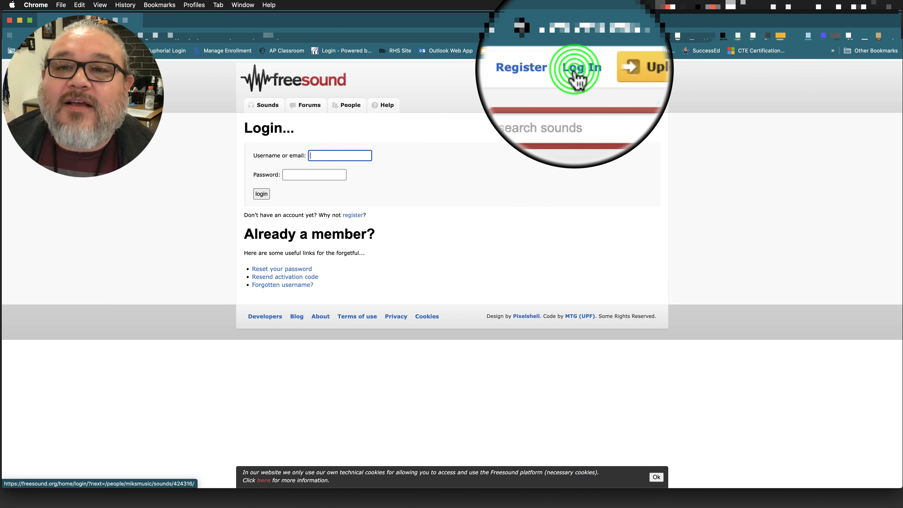
left_click(262, 194)
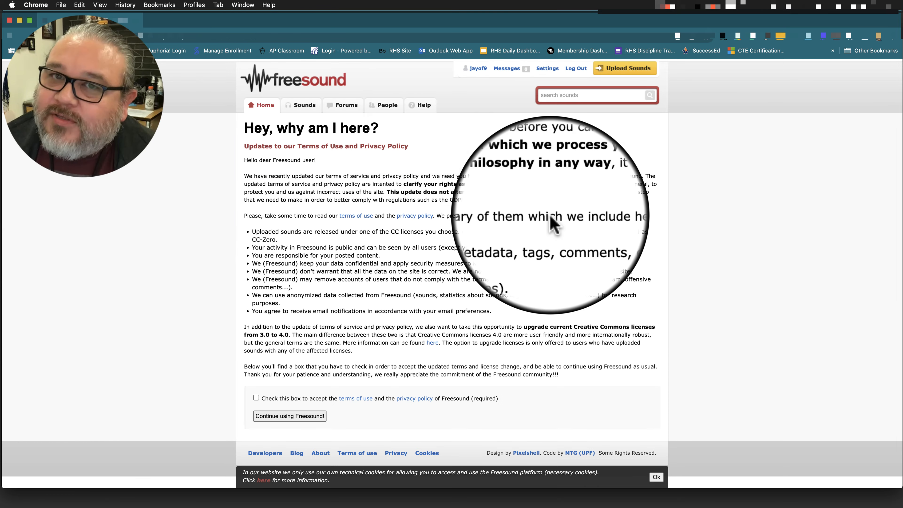
left_click(473, 163)
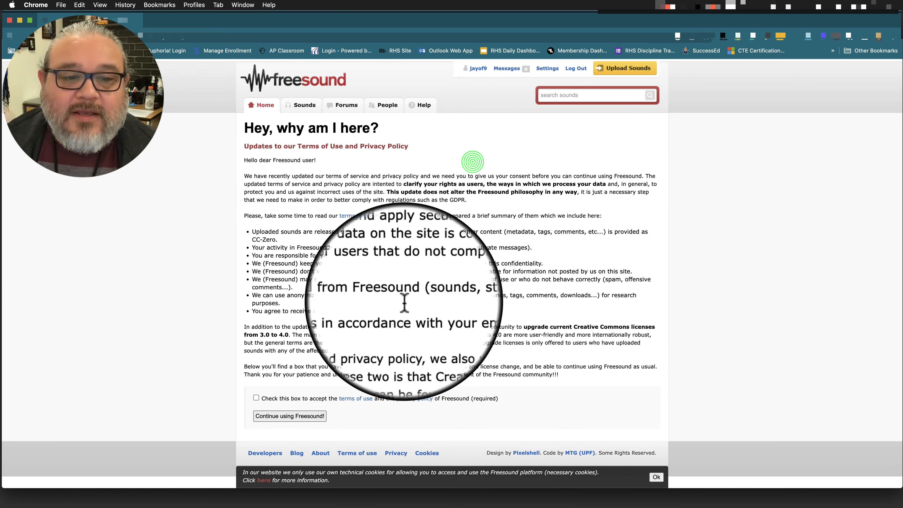
left_click(272, 398)
left_click(281, 415)
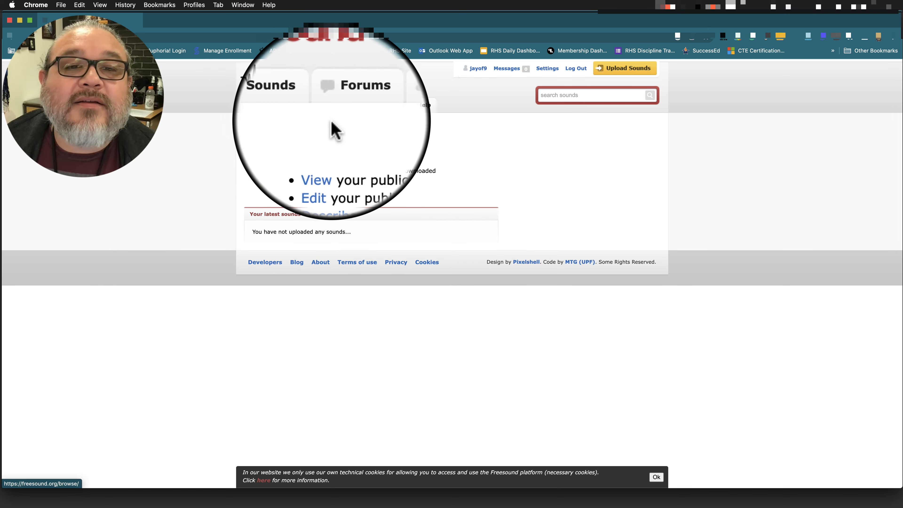
Search the Sounds section for "long swoosh" again and reopen the Long Space Swoosh sound page.
left_click(306, 108)
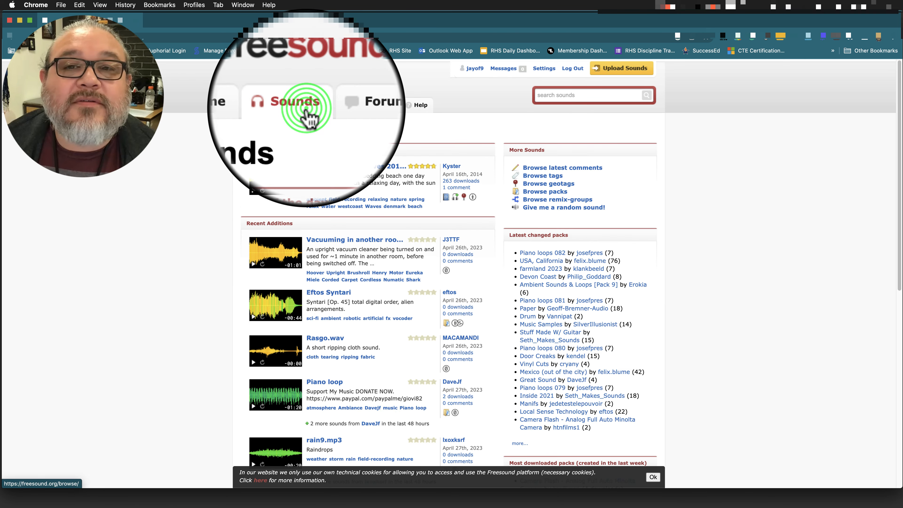
left_click(577, 95)
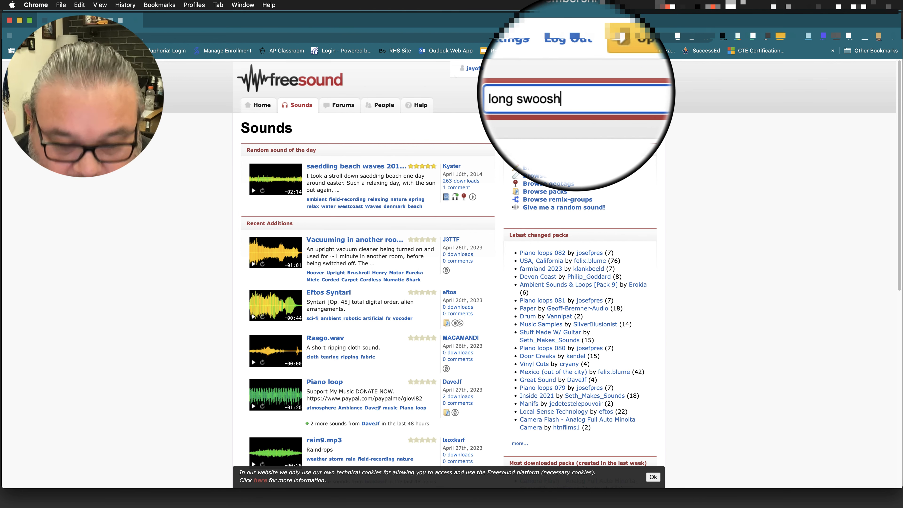
key("Return")
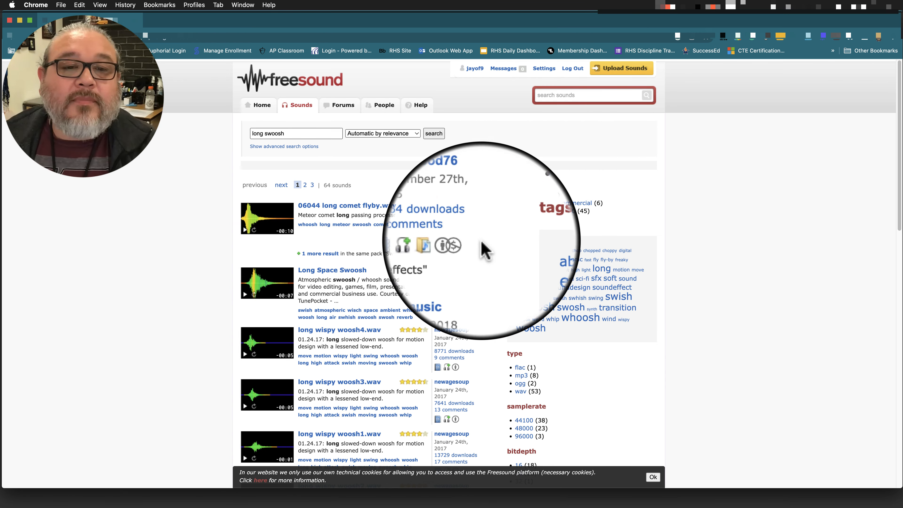
left_click(343, 272)
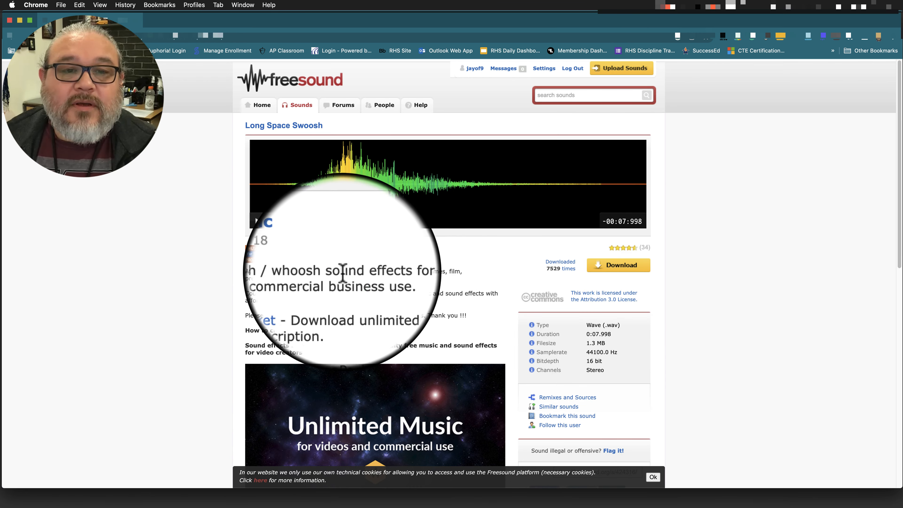
key("super+Left")
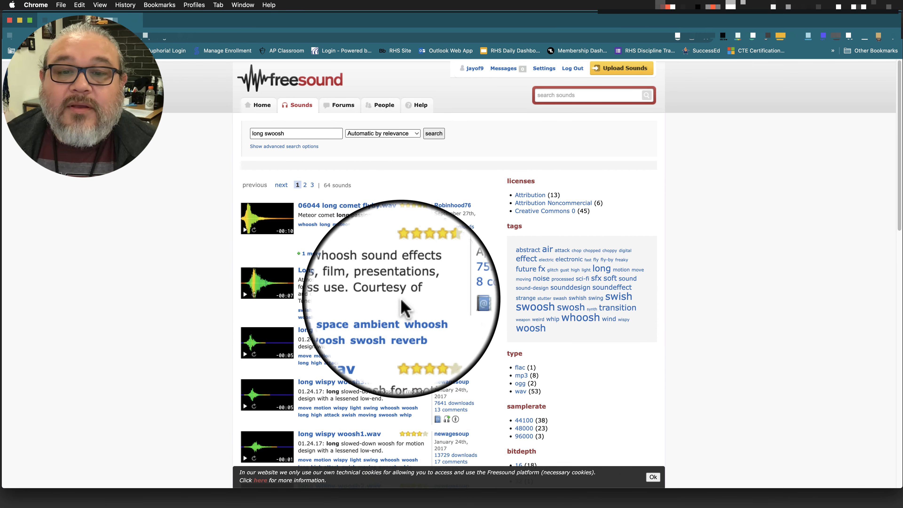
left_click(340, 271)
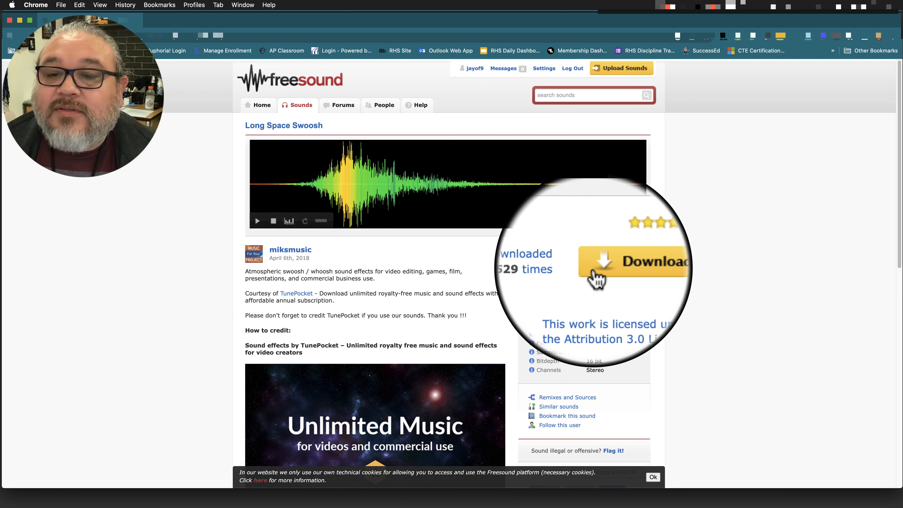
Download the Long Space Swoosh sound and create a Sound FX folder on the Desktop for it.
left_click(623, 269)
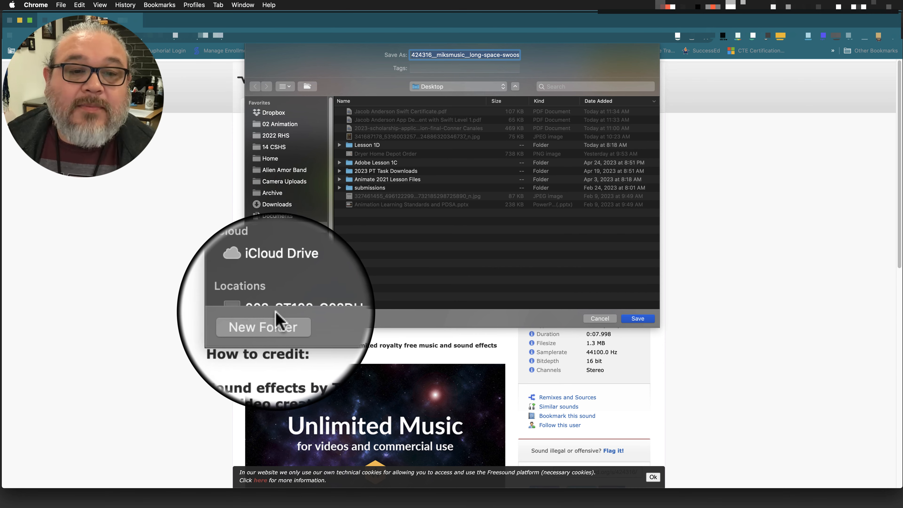
left_click(277, 318)
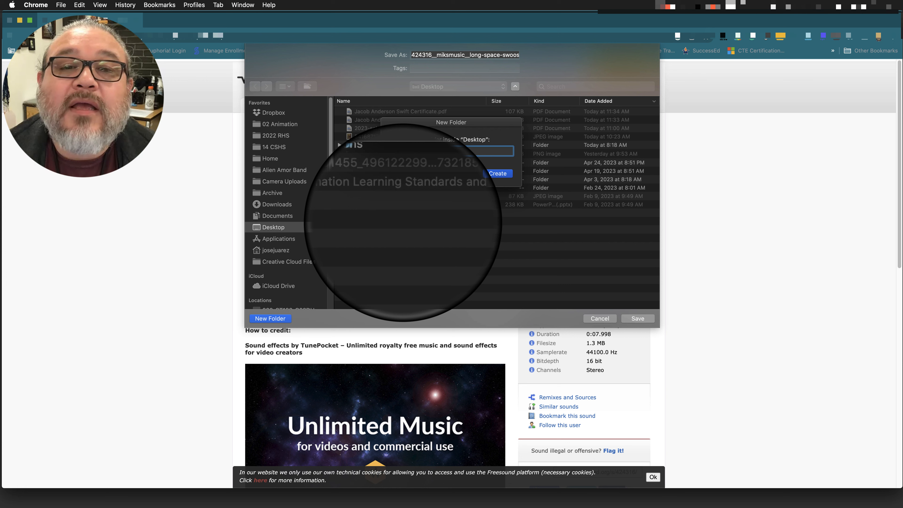
type("Sound FX")
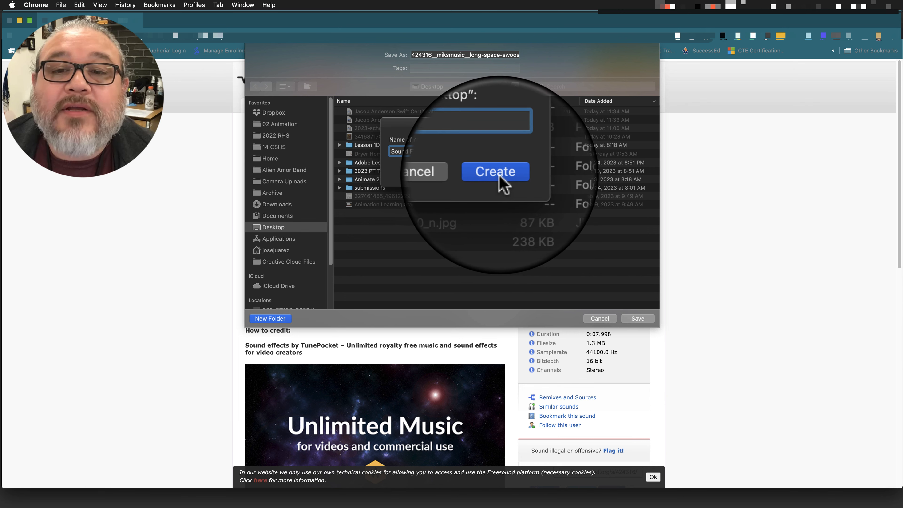
left_click(499, 179)
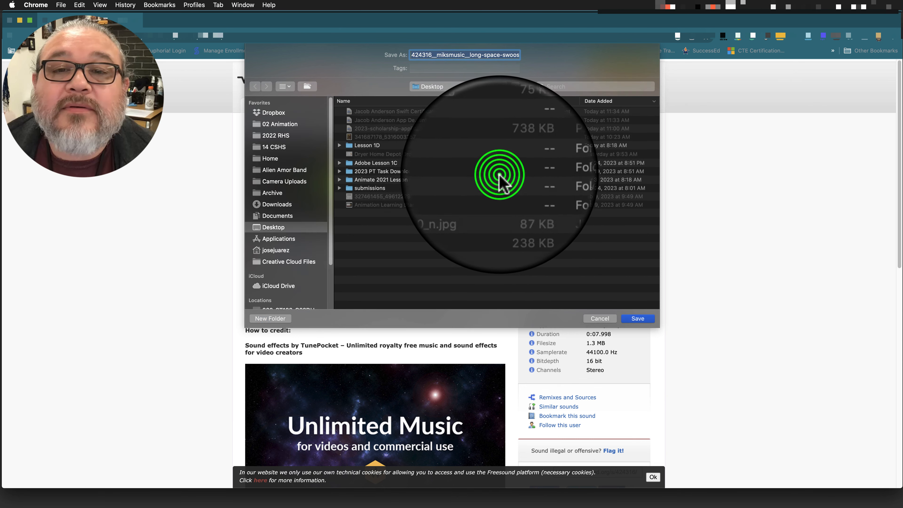
Remove the number and uploader prefix from the file name, leaving long-space-swoosh, and save it in the Sound FX folder.
left_click(446, 55)
left_click_drag(415, 55, 469, 60)
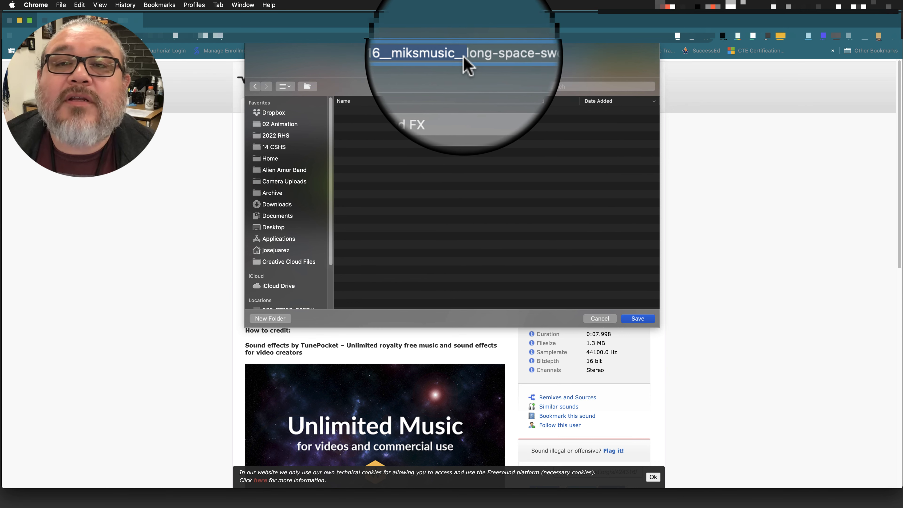
key("BackSpace")
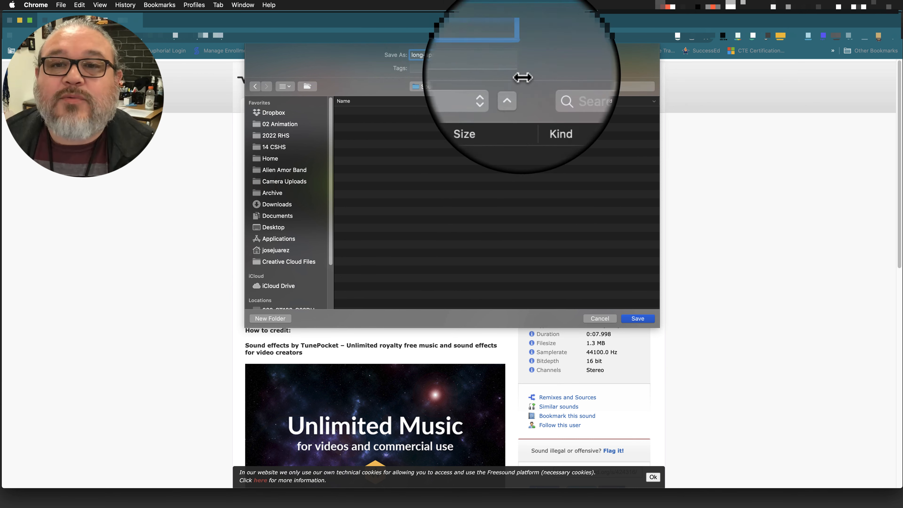
left_click(639, 320)
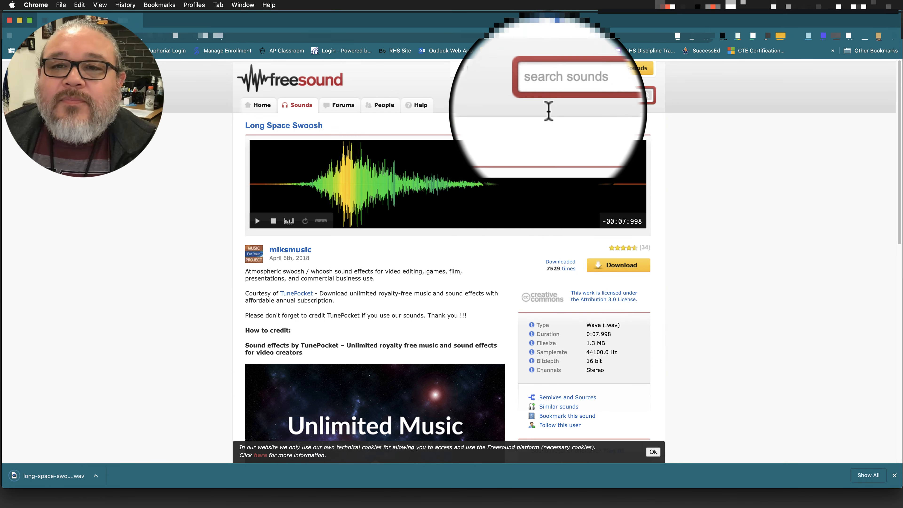
Search Freesound for "mystery sound" and preview results including Night Sound and suspicion.wav.
left_click(561, 93)
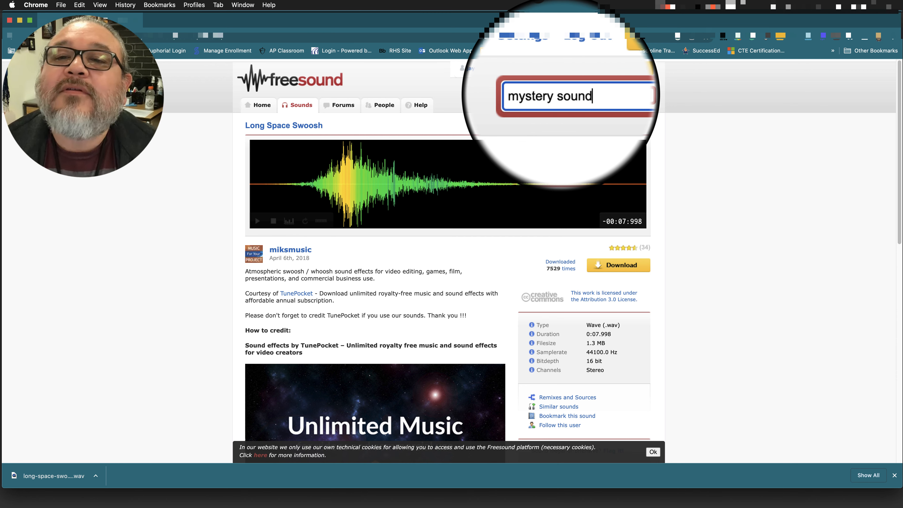
key("Return")
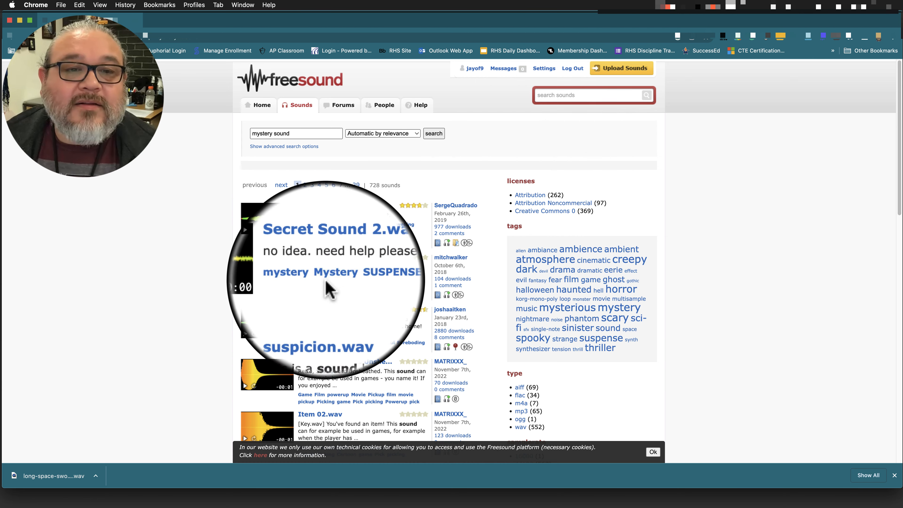
left_click(246, 283)
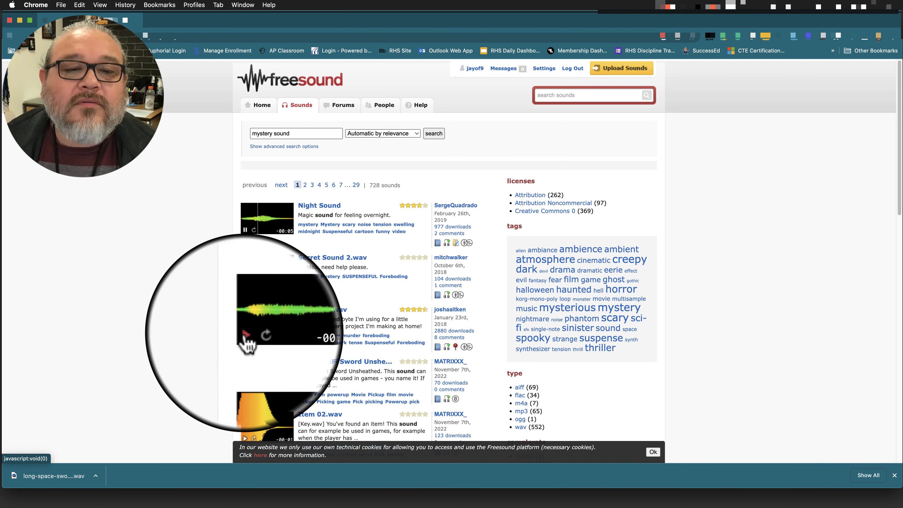
left_click(246, 334)
left_click(246, 229)
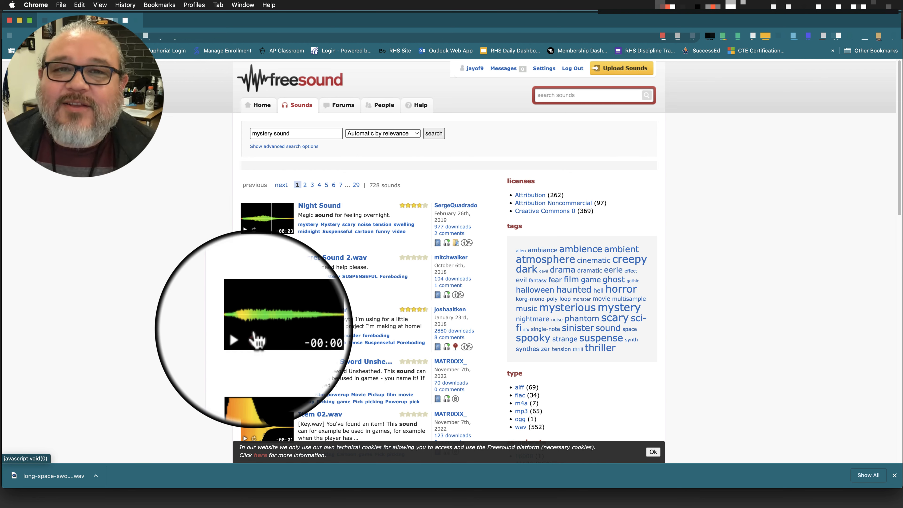
left_click(245, 335)
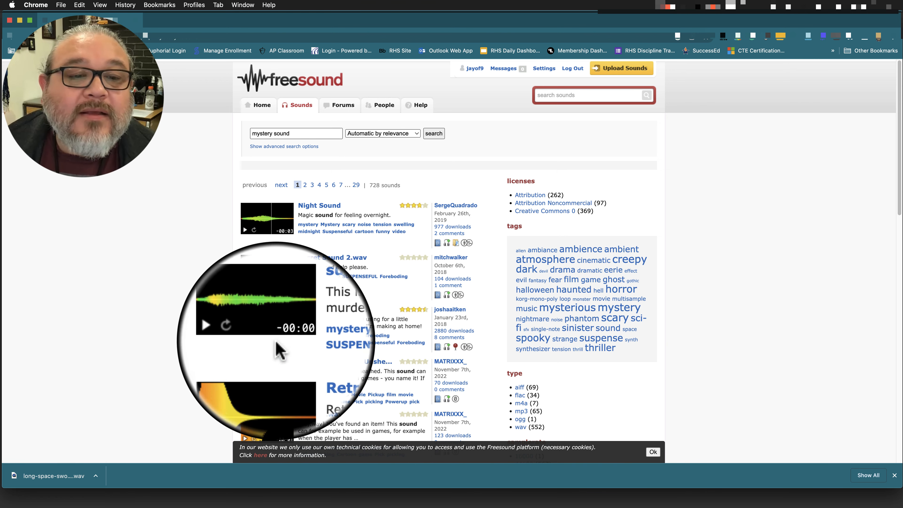
Download suspicion.wav, strip the number and uploader prefix so the file name is suspicion, and save it in the Sound FX folder.
left_click(316, 309)
left_click(609, 273)
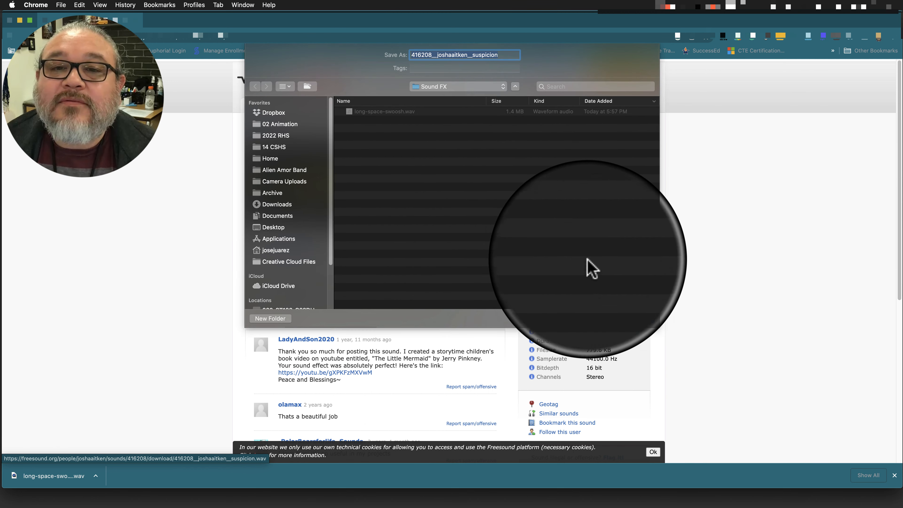
right_click(422, 124)
left_click(457, 261)
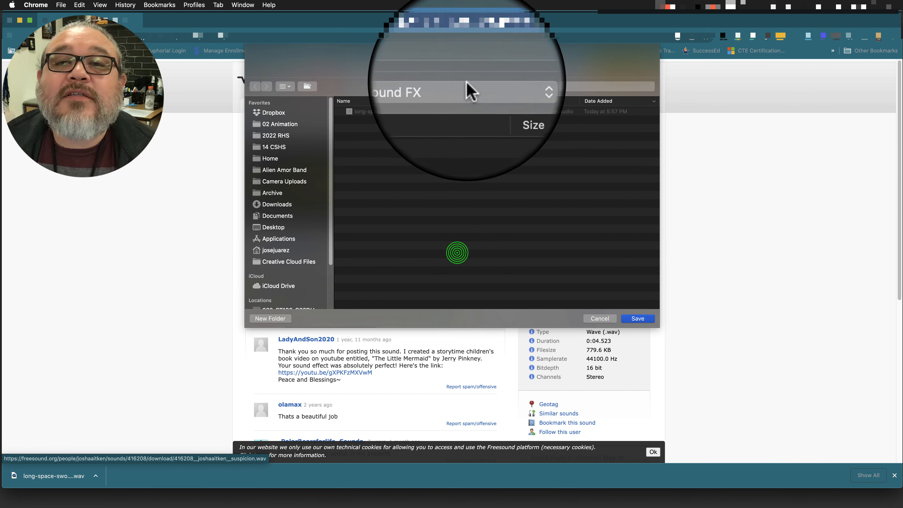
left_click(472, 55)
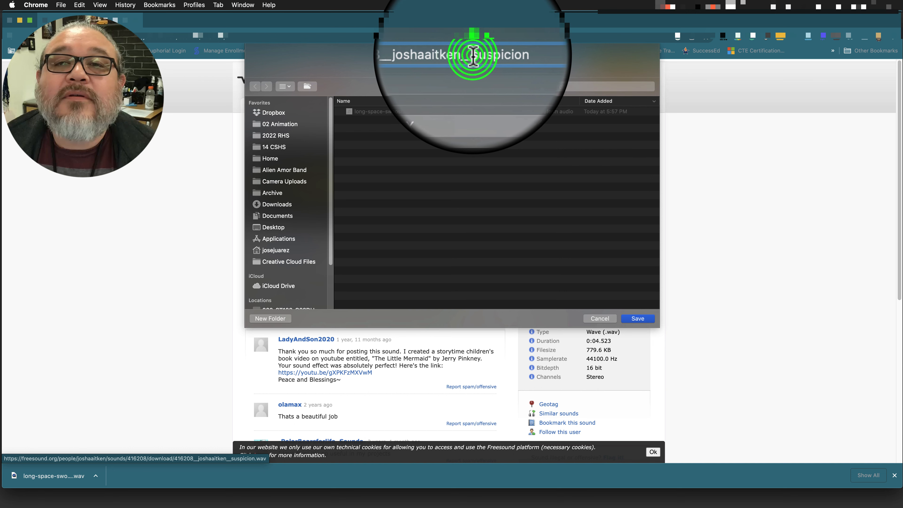
triple_click(472, 55)
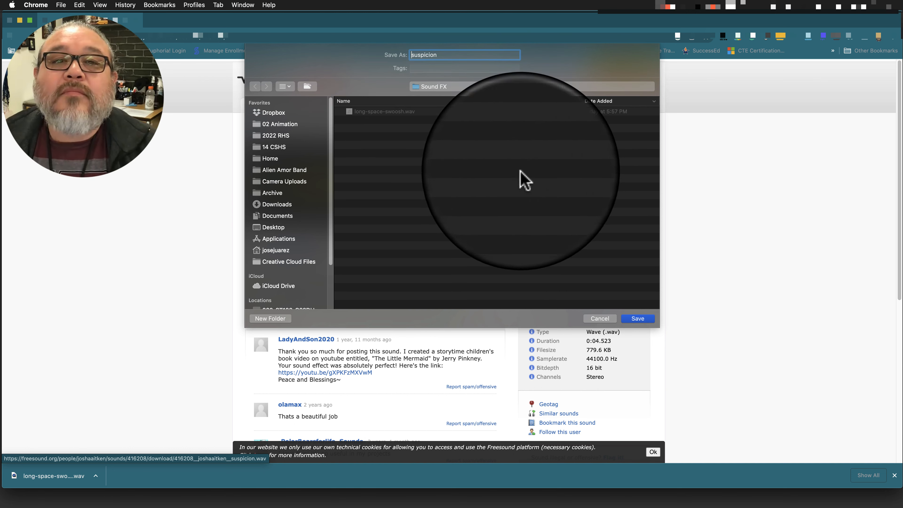
left_click(638, 318)
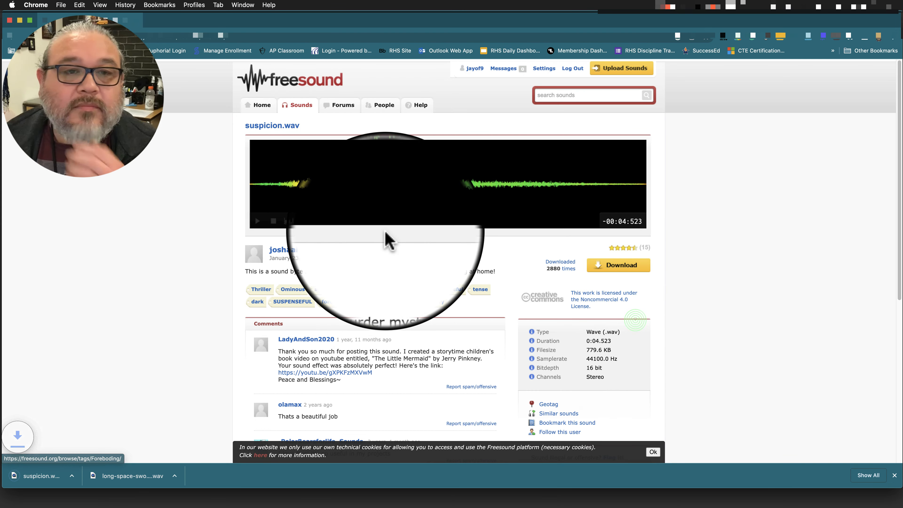
Search for "creepy voice" and preview the Creepy8.ogg and Creepy Low Voice.wav sounds.
left_click(564, 95)
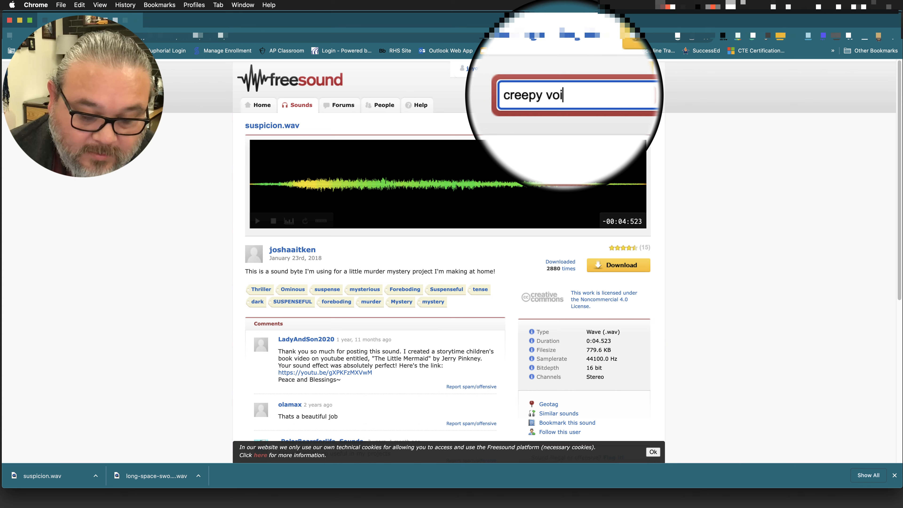
key("Return")
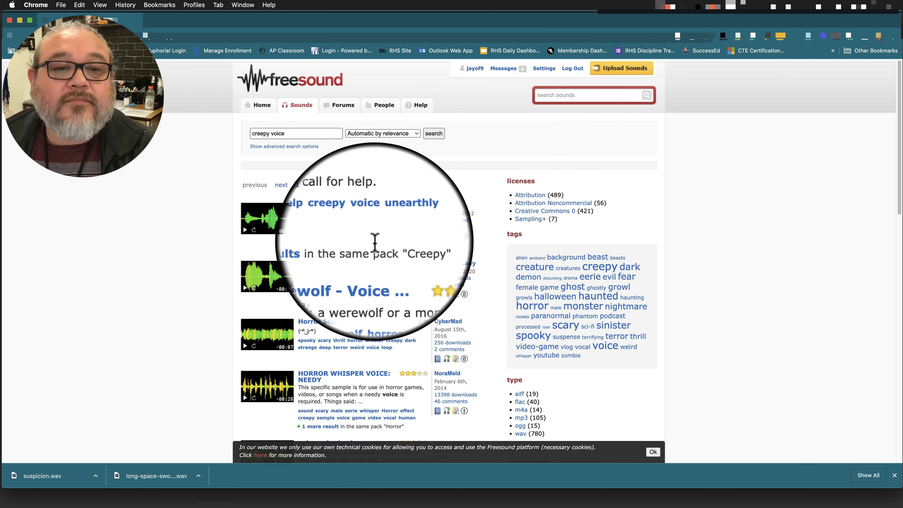
scroll(315, 295, "down", 3)
scroll(316, 299, "down", 1)
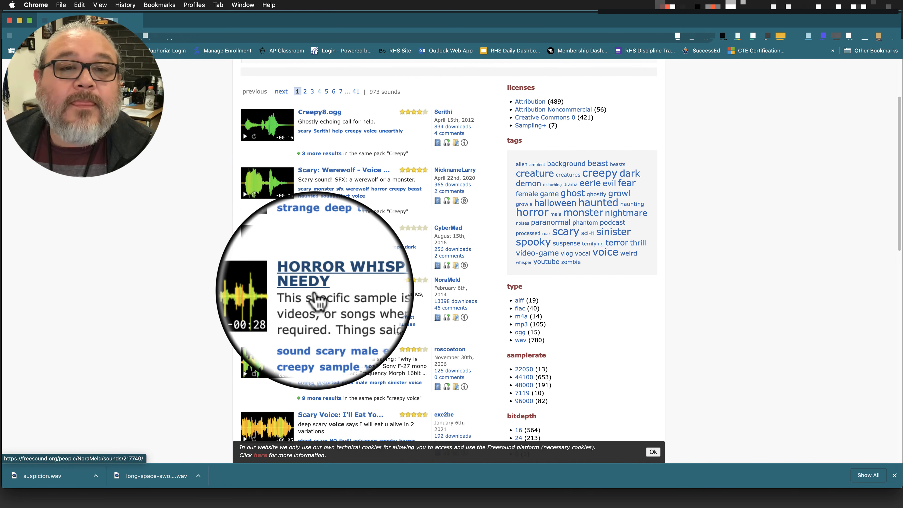
left_click(245, 137)
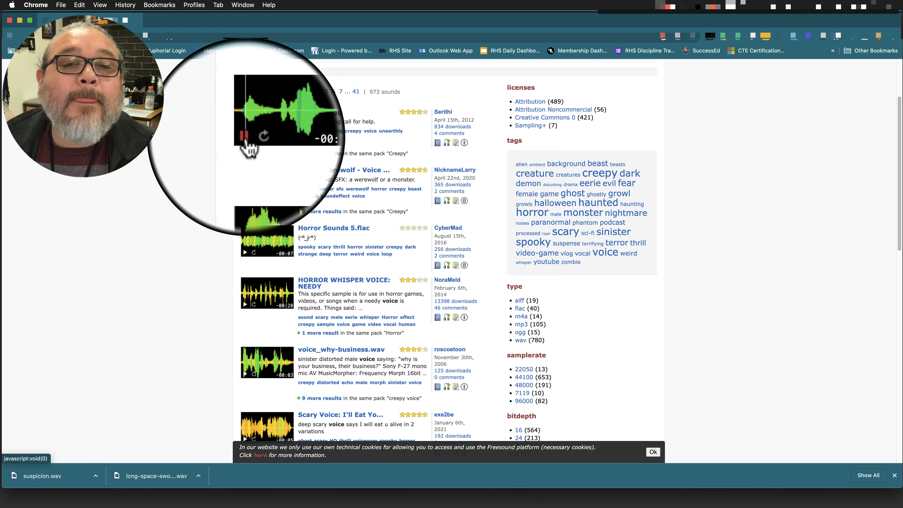
scroll(227, 288, "down", 10)
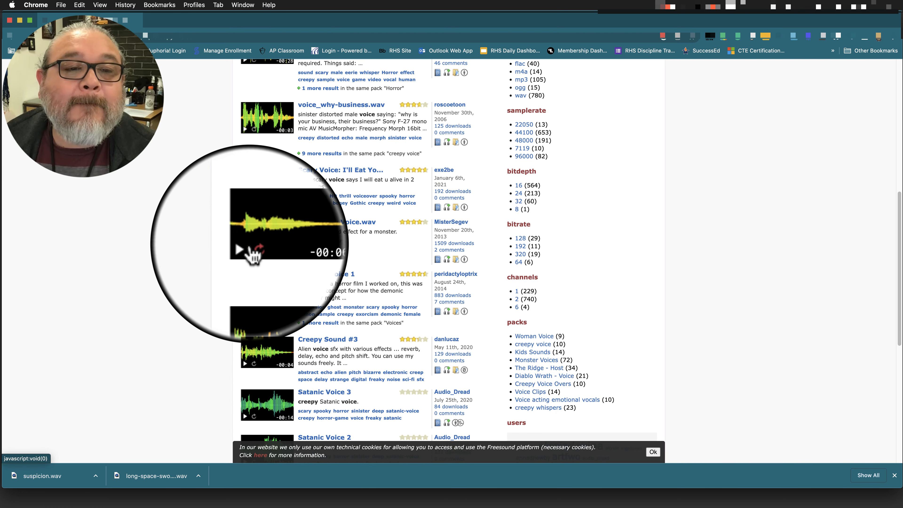
left_click(245, 246)
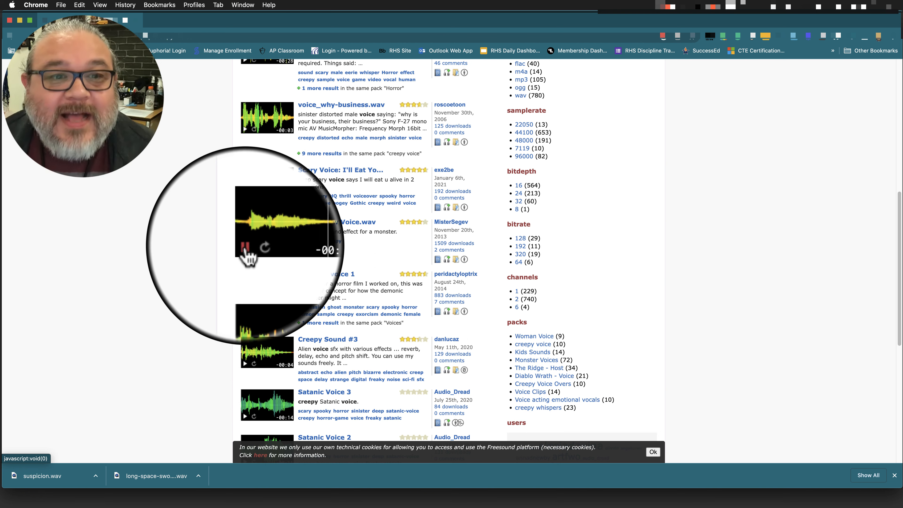
left_click(247, 248)
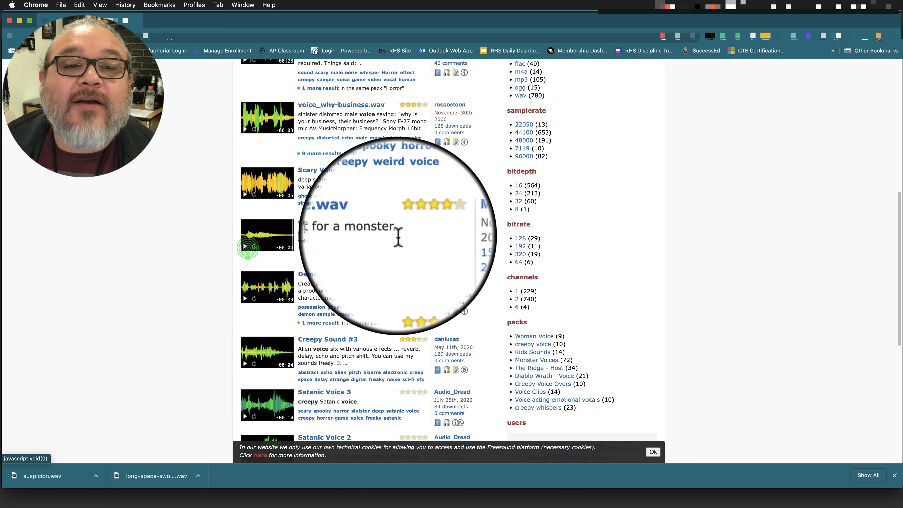
Download Creepy Low Voice.wav and save it in the Sound FX folder as creepy-low-voice.
left_click(330, 222)
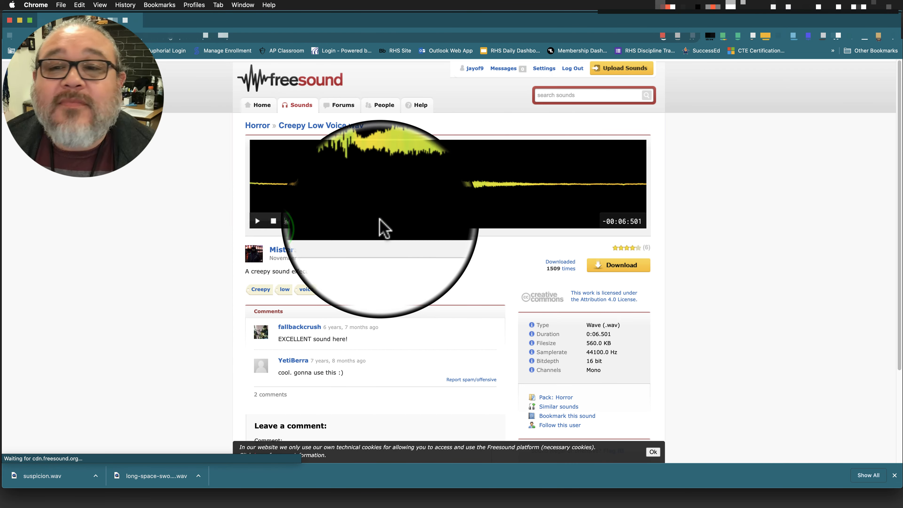
left_click(601, 265)
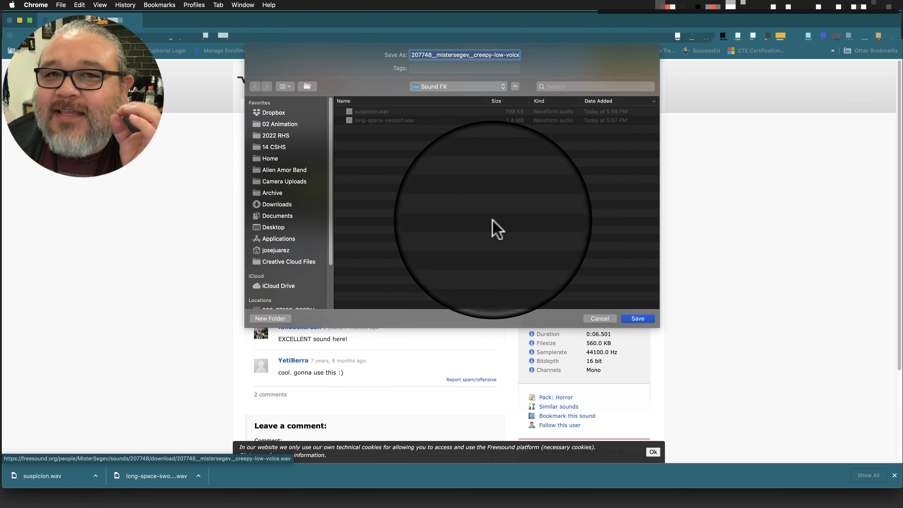
left_click(473, 55)
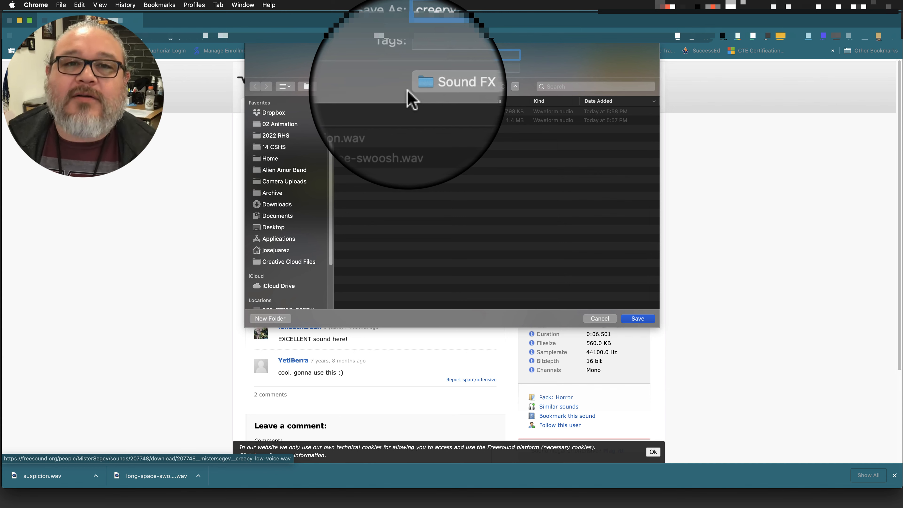
left_click(639, 321)
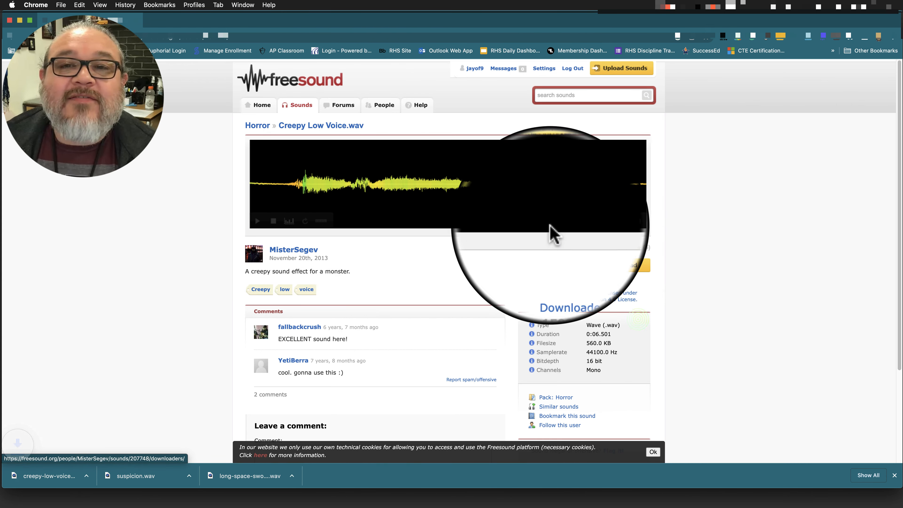
Search for "scream" and preview Female-shout.wav and the Pained Yelp dialogue sound in the results.
left_click(543, 96)
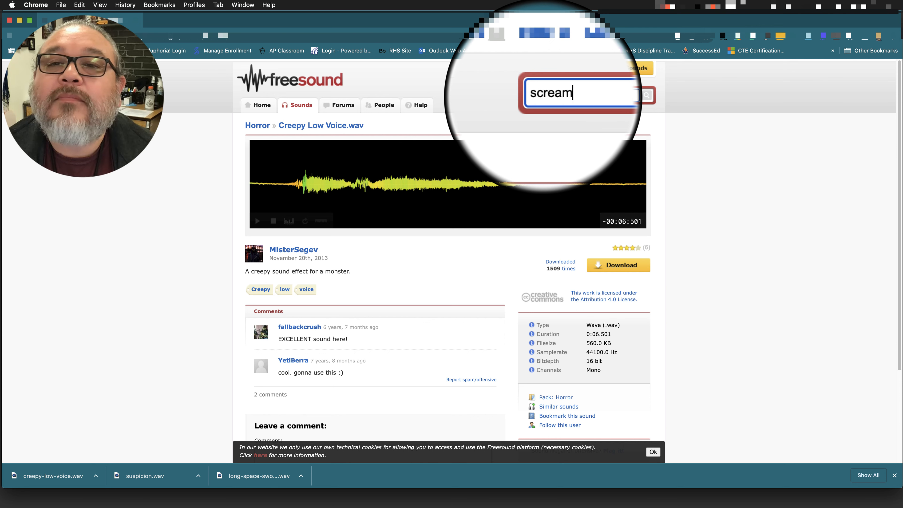
key("Return")
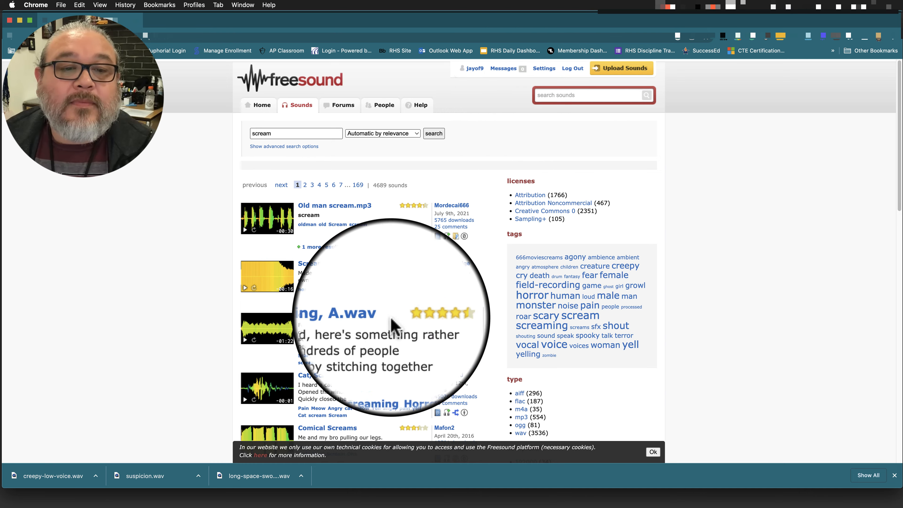
scroll(365, 331, "down", 5)
scroll(365, 333, "down", 5)
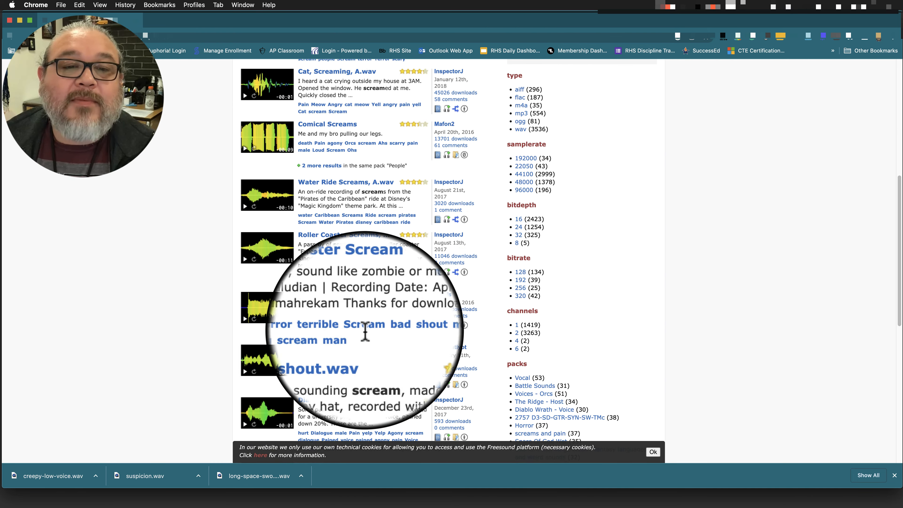
scroll(366, 340, "down", 2)
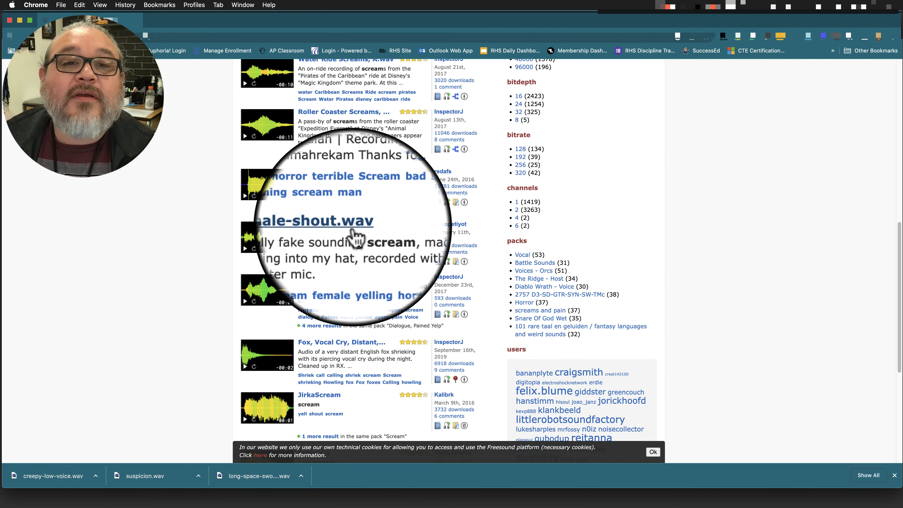
left_click(245, 252)
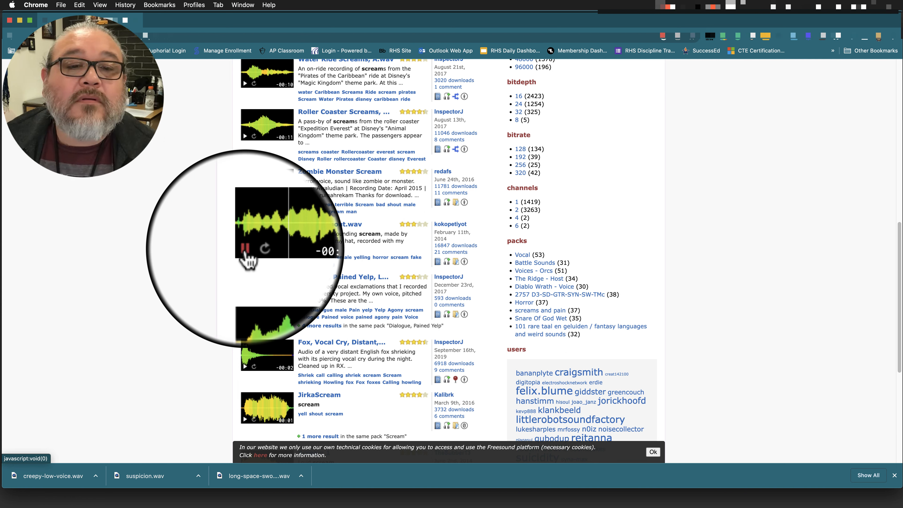
left_click(245, 250)
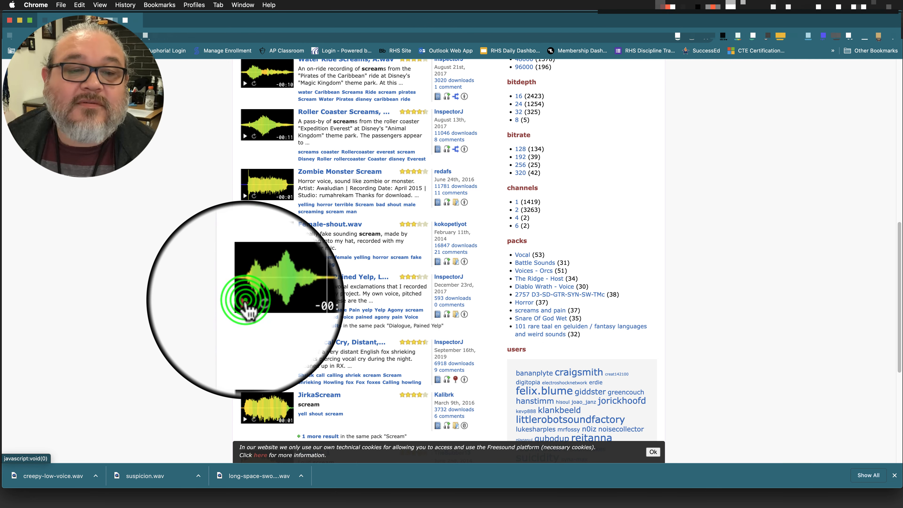
Refine the search to "woman scream" and browse the results.
scroll(246, 301, "up", 15)
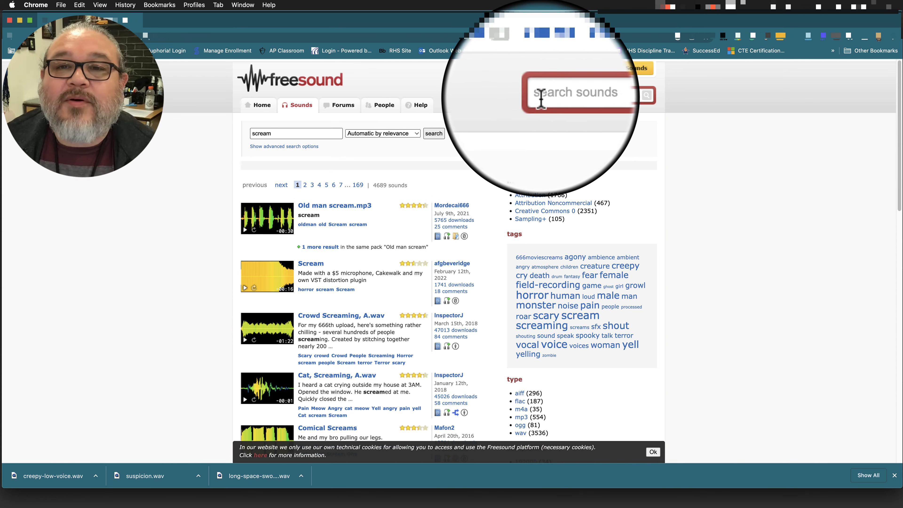
left_click(541, 95)
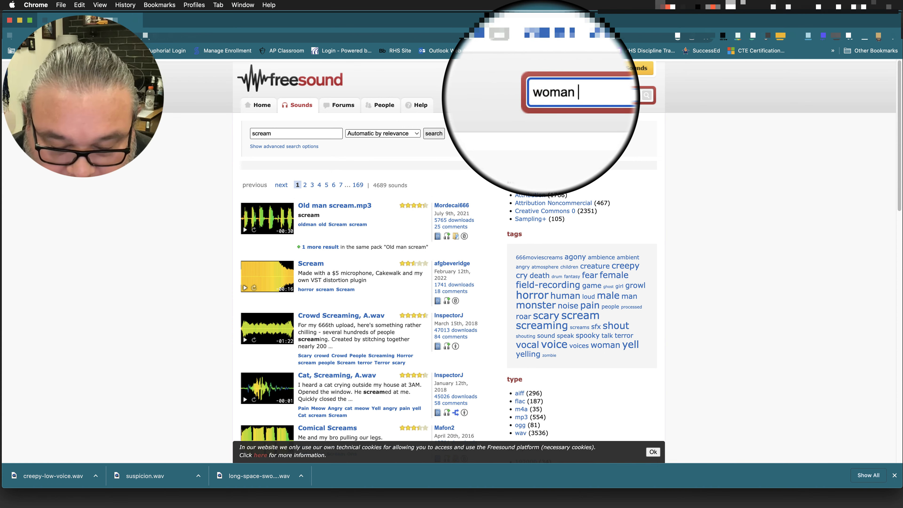
type("woman scream")
key("Return")
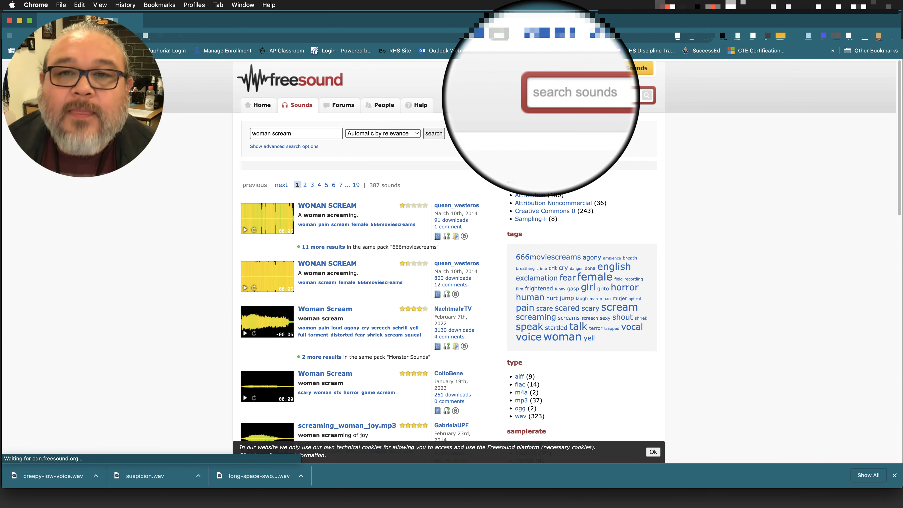
scroll(344, 257, "down", 4)
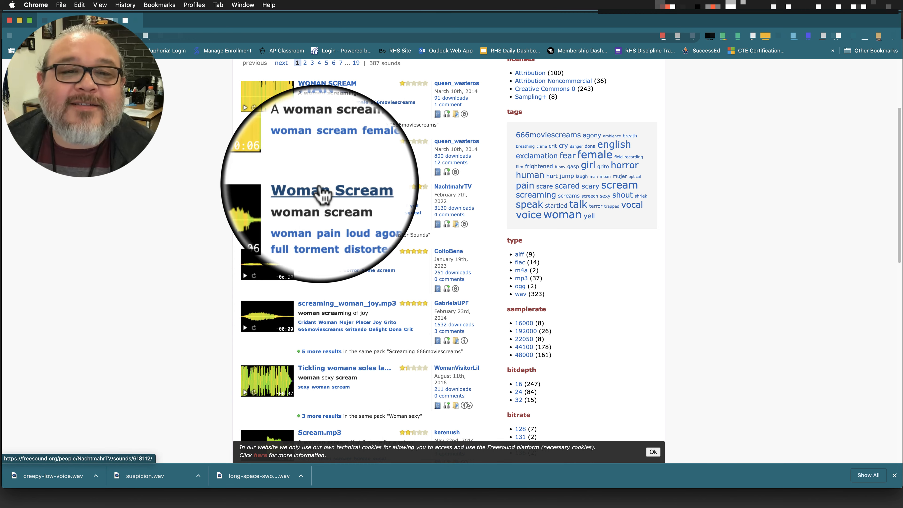
Open the Woman Scream sound by NachtmahrTV, download it, and save it in the Sound FX folder as woman-scream.
left_click(324, 187)
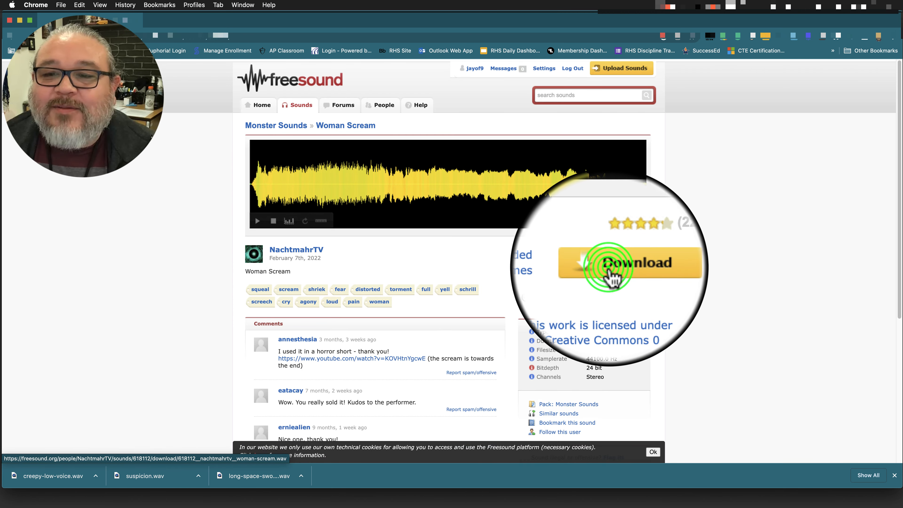
left_click(606, 266)
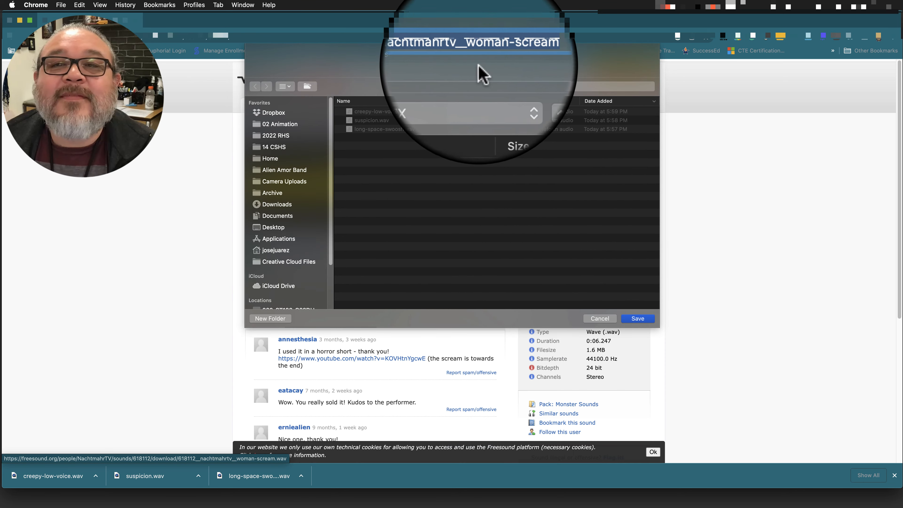
left_click(474, 54)
left_click(472, 55)
left_click_drag(473, 56, 414, 56)
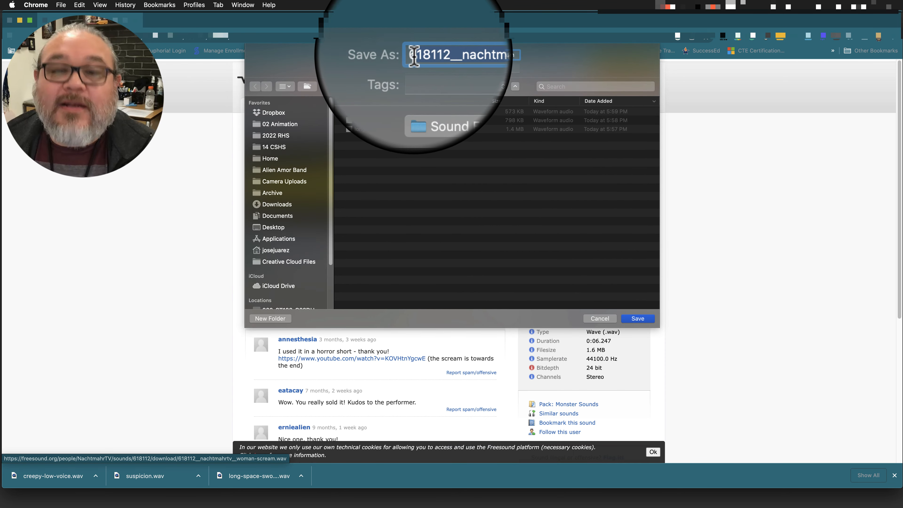
key("BackSpace")
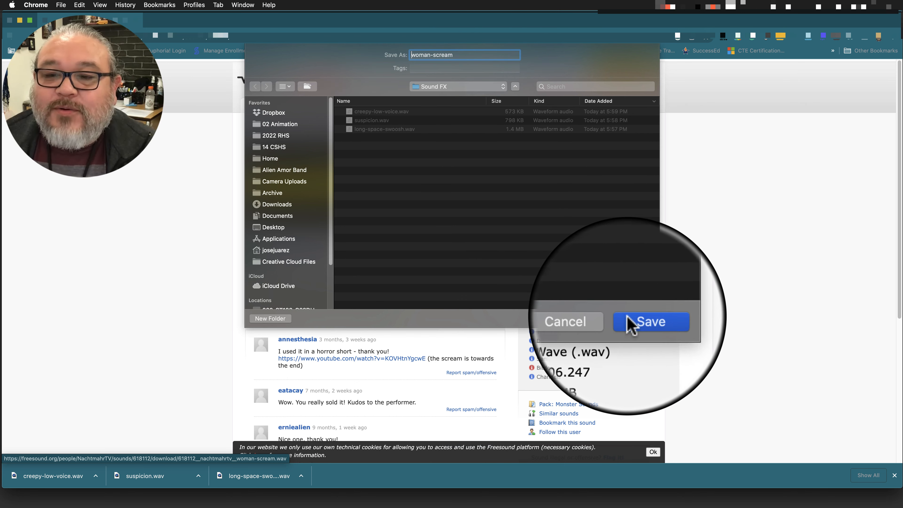
left_click(638, 318)
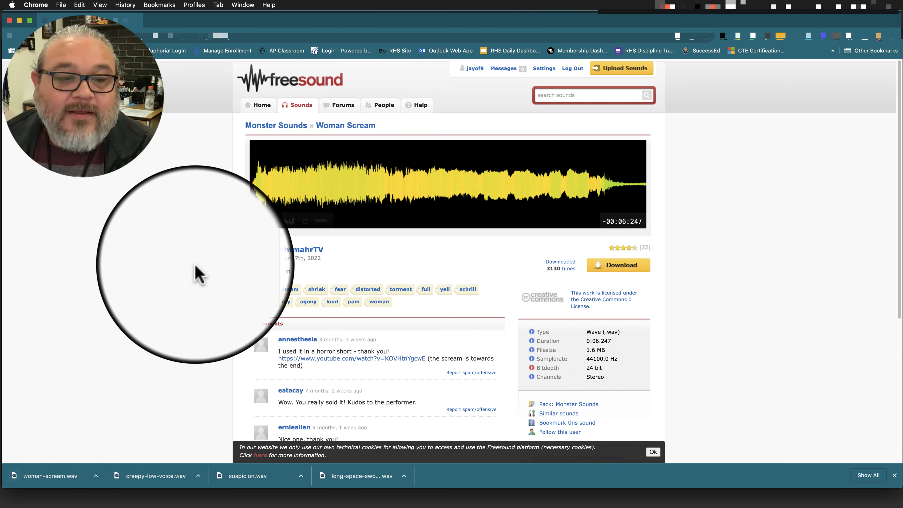
left_click(183, 236)
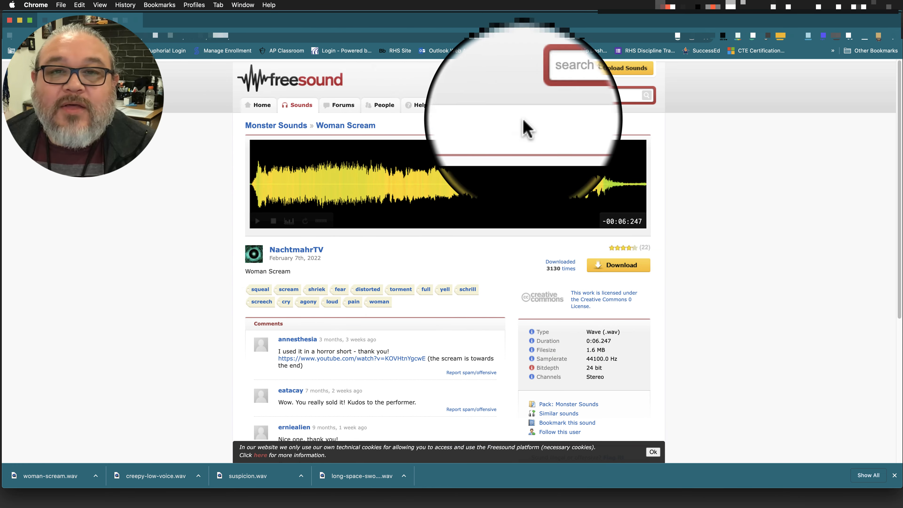
Switch to Premiere Pro and delete the empty Sound FX bin from the Adobe Premiere Lesson 1 project.
mouse_move(822, 505)
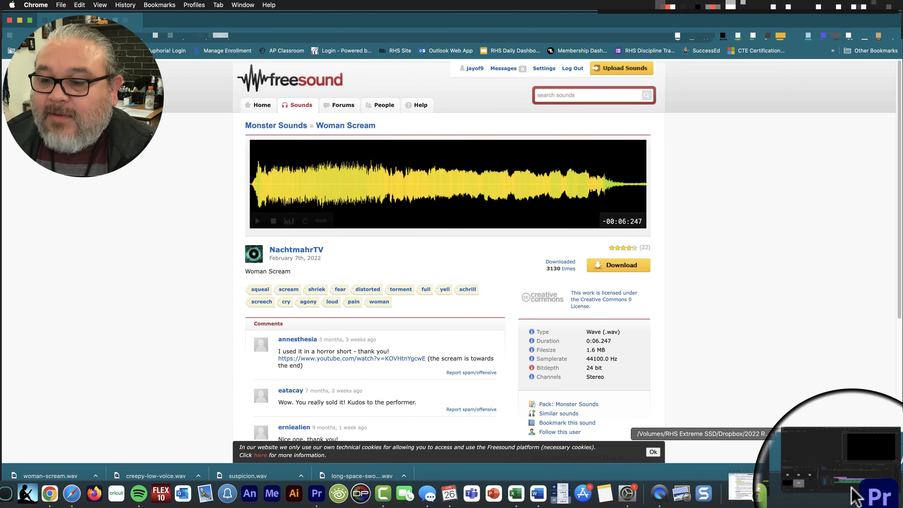
left_click(852, 490)
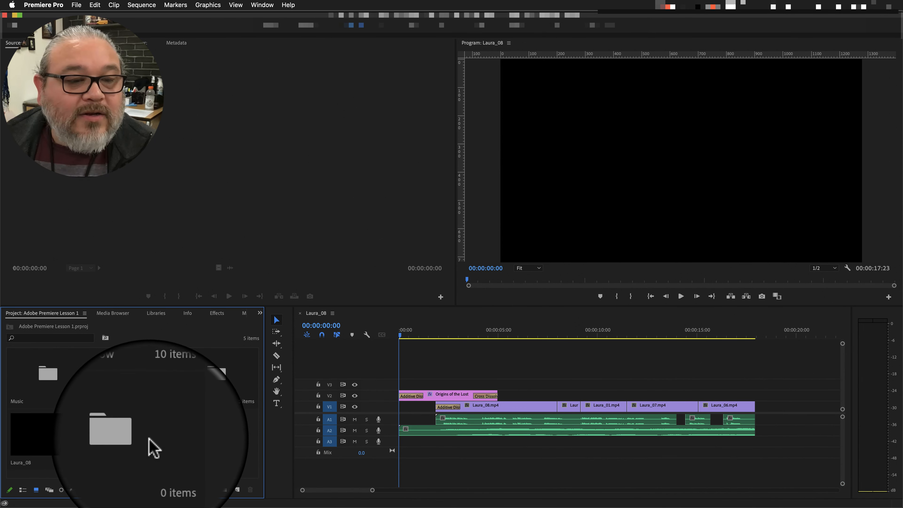
left_click(138, 437)
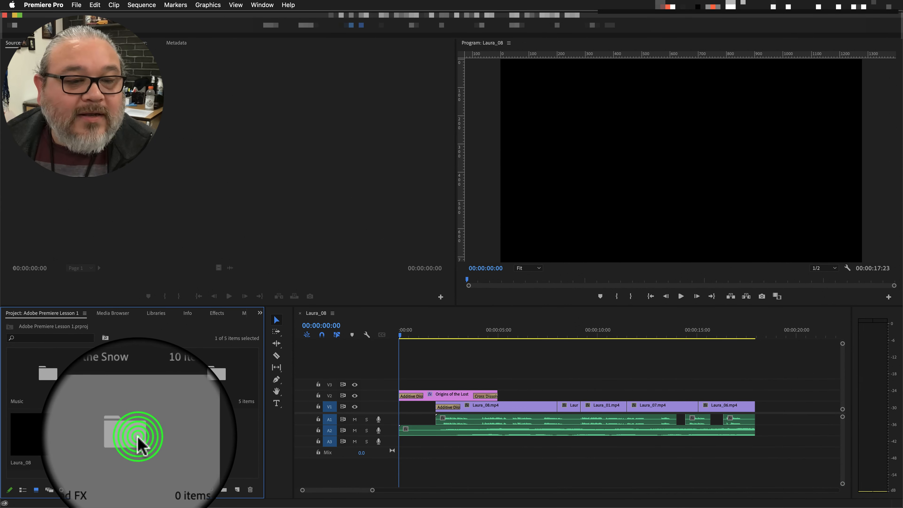
left_click(250, 490)
left_click(167, 430)
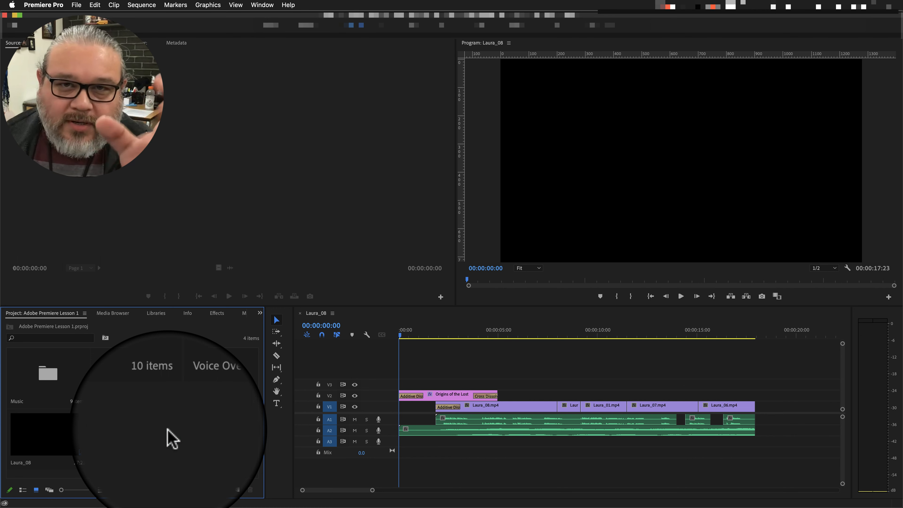
Import the whole Sound FX folder from the Desktop into the project.
left_click(152, 437)
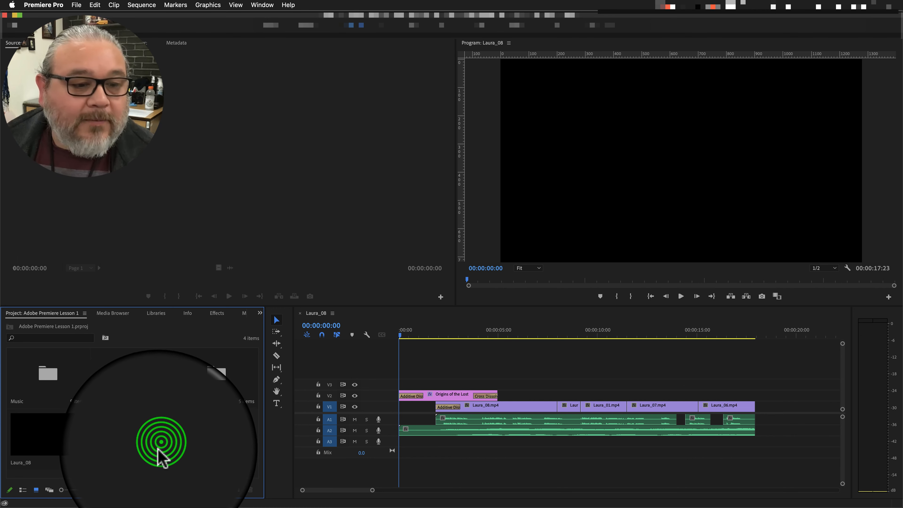
double_click(153, 441)
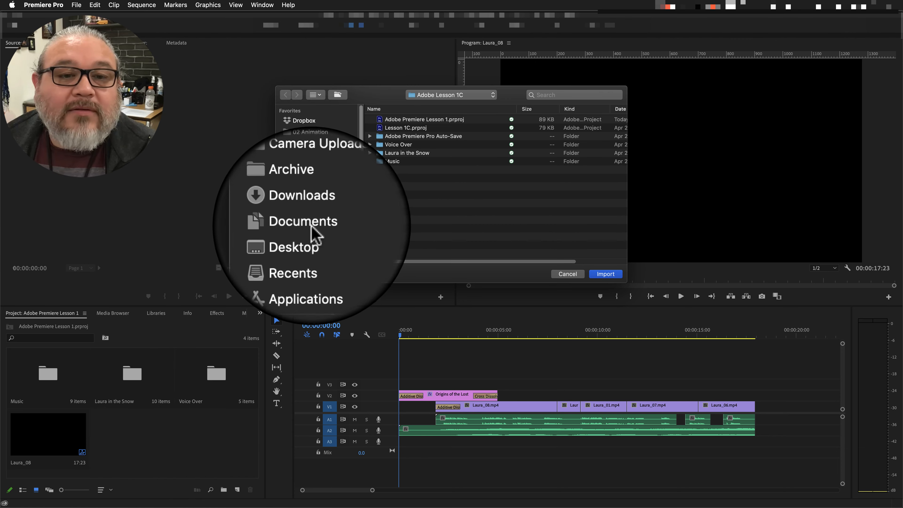
left_click(307, 237)
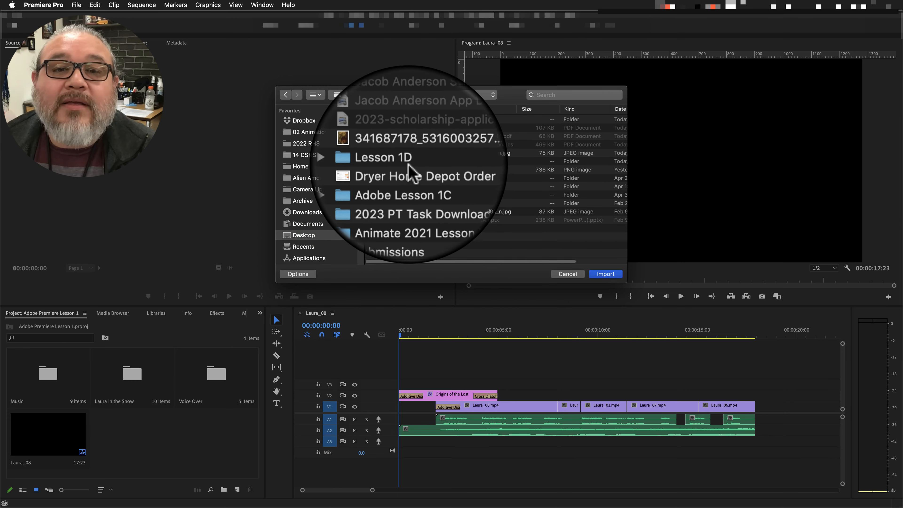
left_click(396, 118)
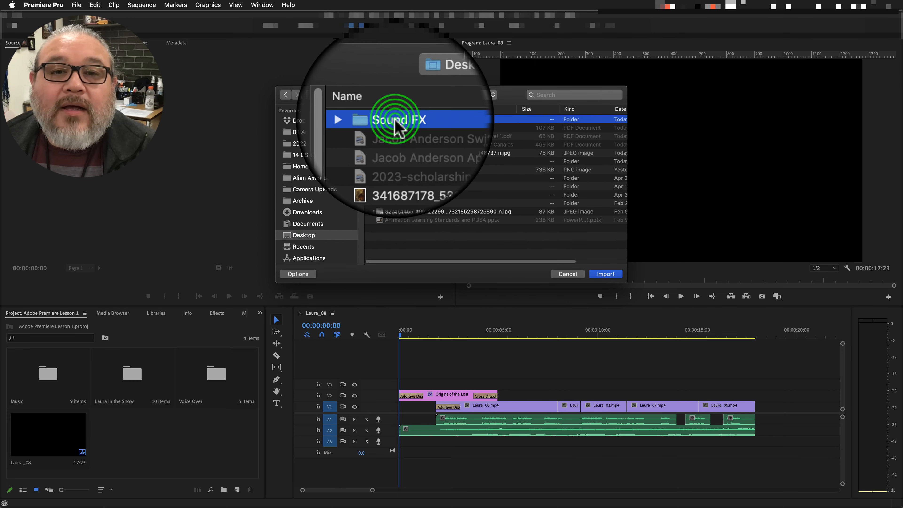
left_click(595, 273)
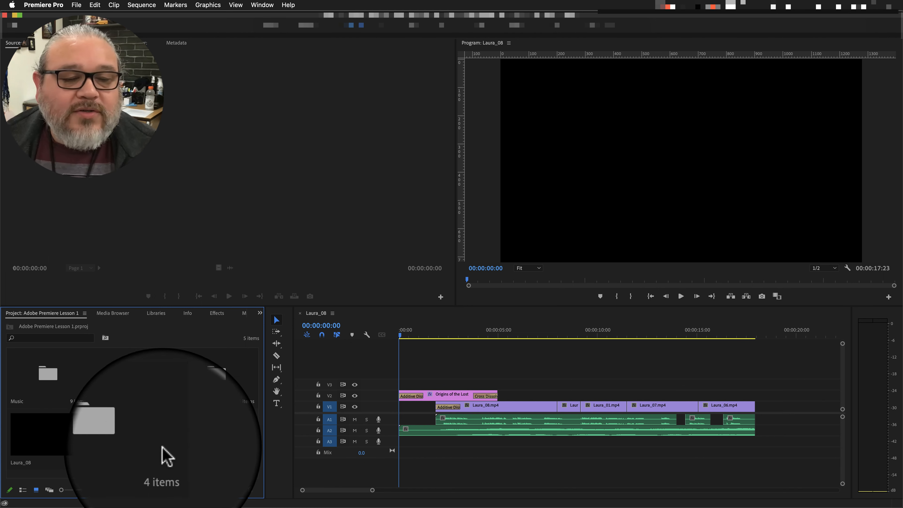
Open the imported Sound FX bin and preview creepy-low-voice.wav in the Source monitor.
double_click(136, 434)
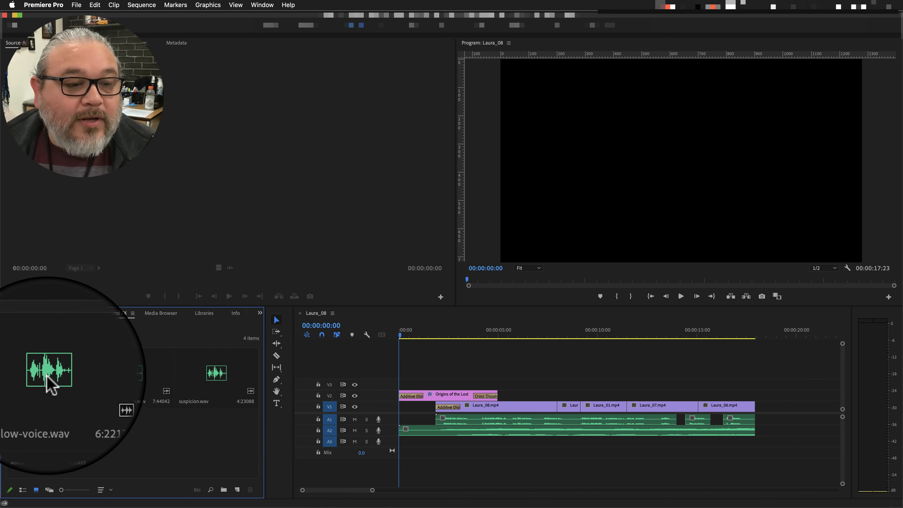
left_click(401, 334)
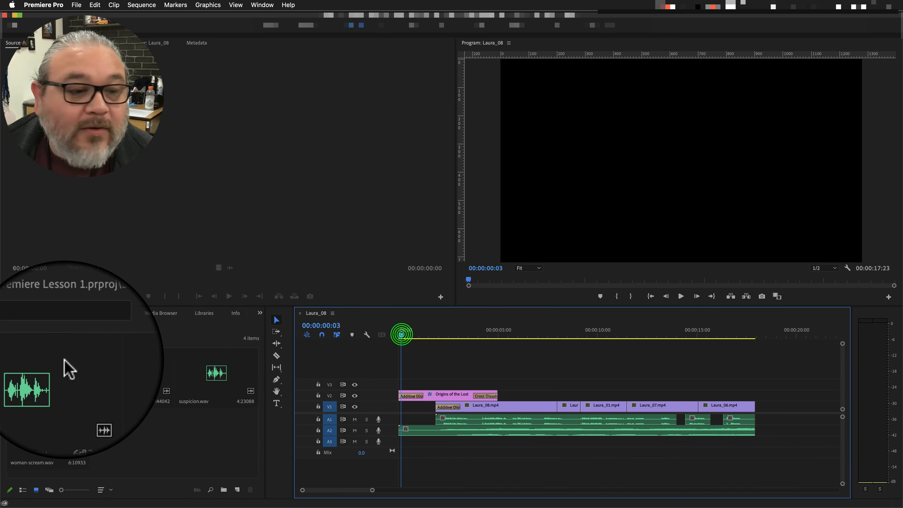
double_click(48, 373)
key("space")
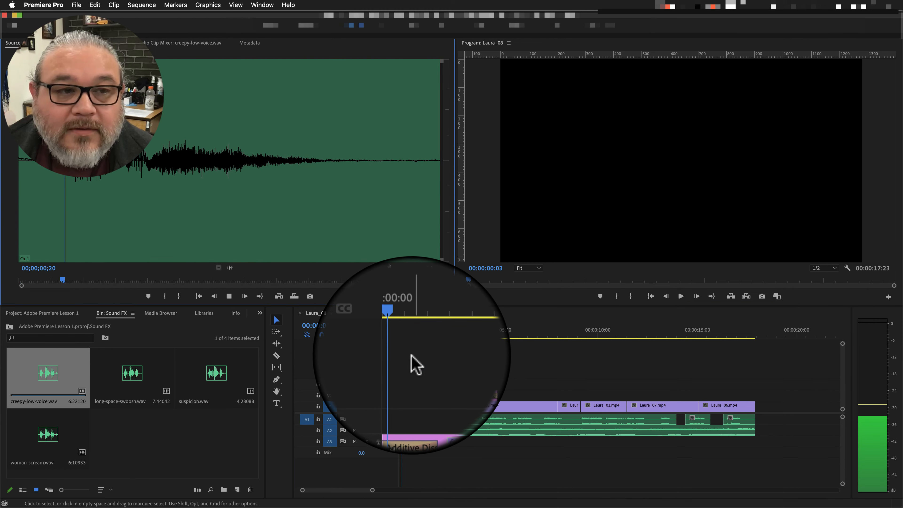
Play the Laura_08 sequence to find a spot, and place the creepy-low-voice audio on track A3 starting slightly before 00:00:08:05.
left_click(401, 335)
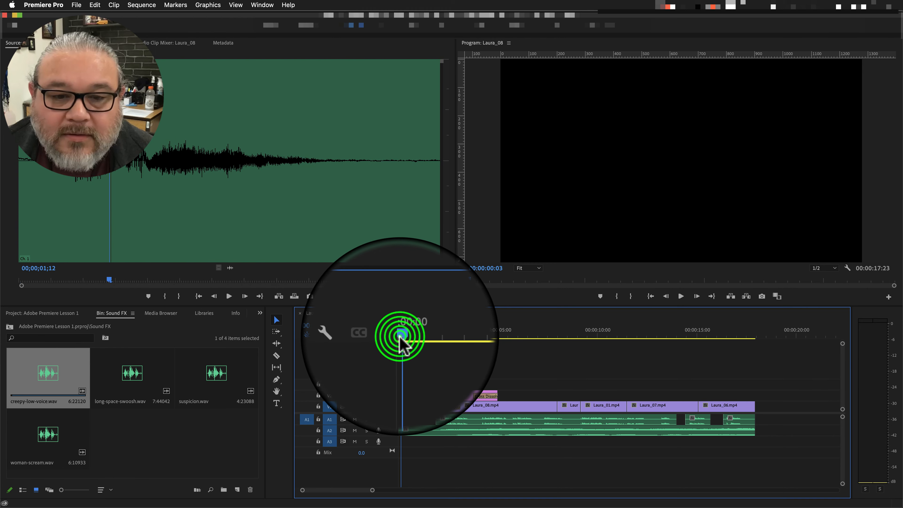
key("space")
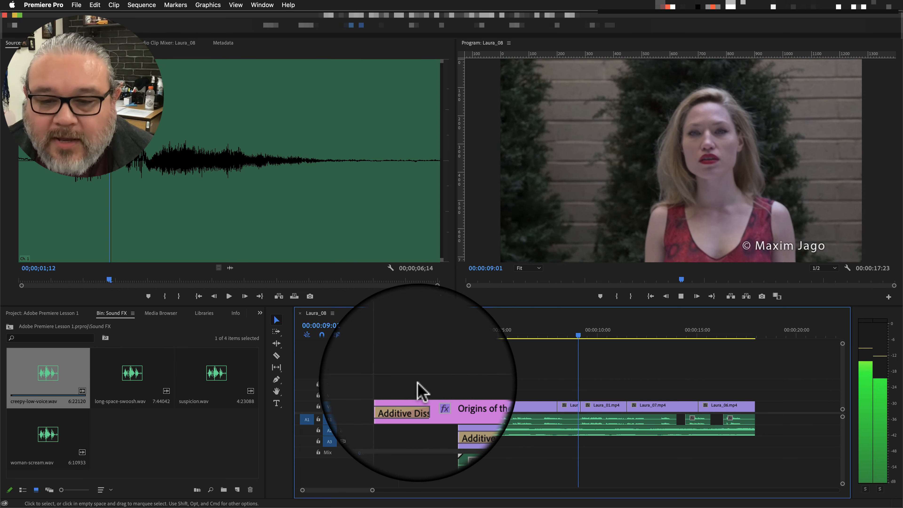
left_click(576, 335)
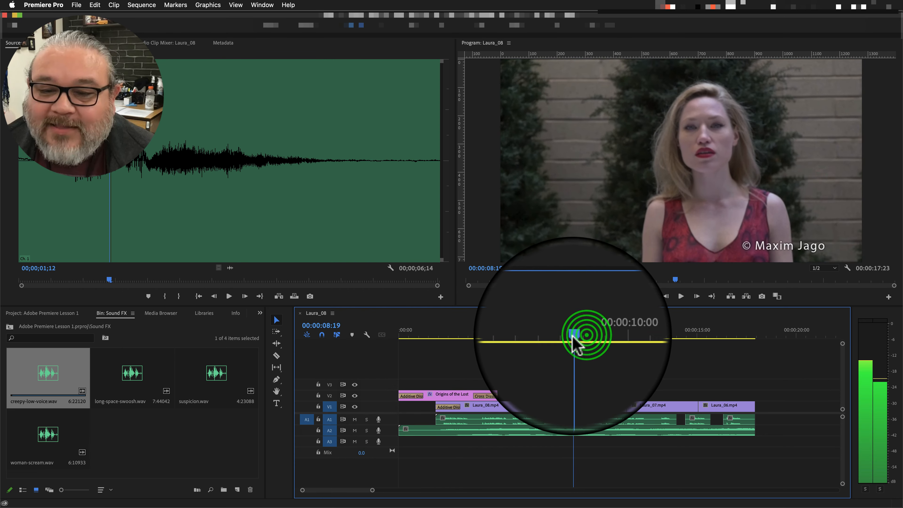
left_click_drag(574, 335, 562, 336)
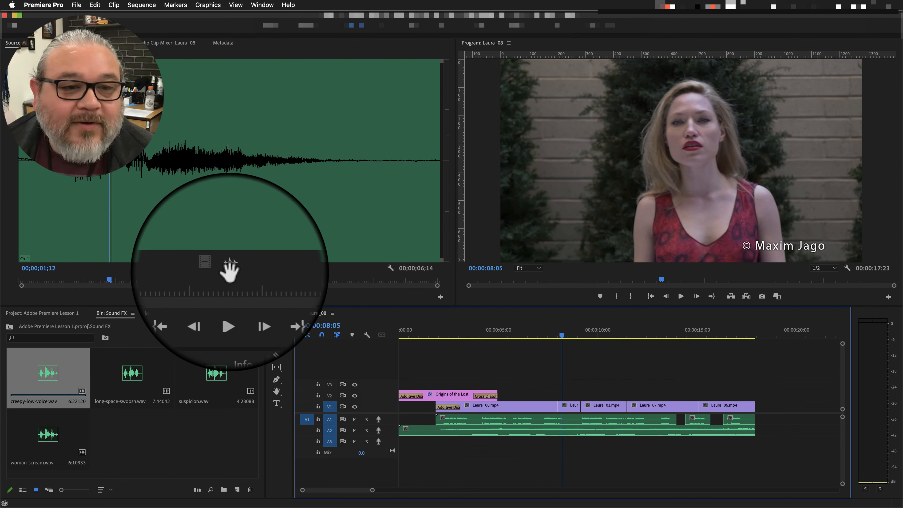
left_click_drag(229, 271, 579, 441)
left_click(581, 442)
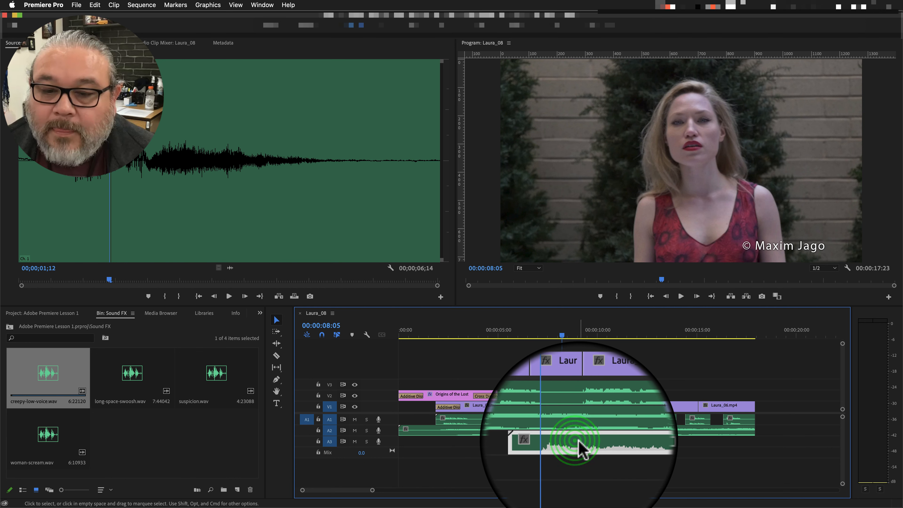
Play back the sequence from shortly before the creepy-low-voice clip to hear it in the mix.
left_click_drag(562, 338, 507, 343)
key("space")
key("space")
key("space")
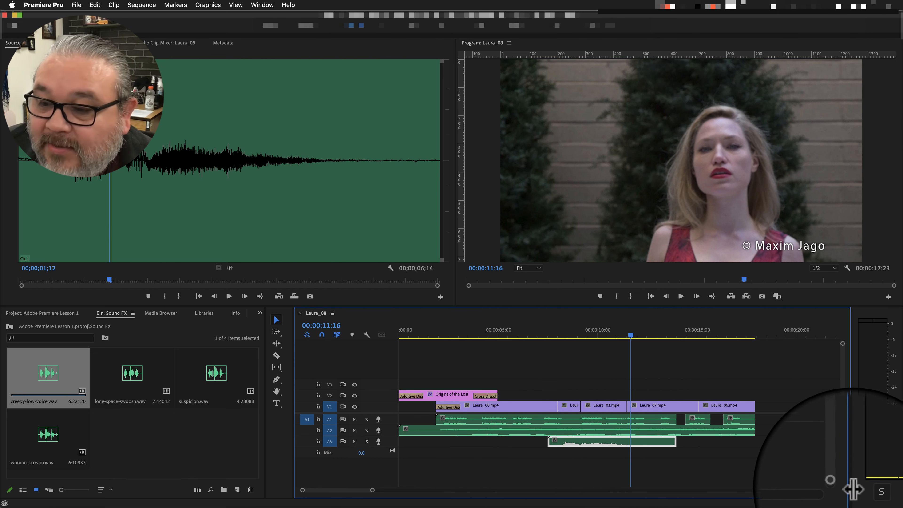
Expand the audio tracks in the timeline and lower the volume of the creepy-low-voice clip on A3.
left_click_drag(840, 482, 843, 481)
scroll(800, 470, "down", 5)
scroll(804, 479, "up", 2)
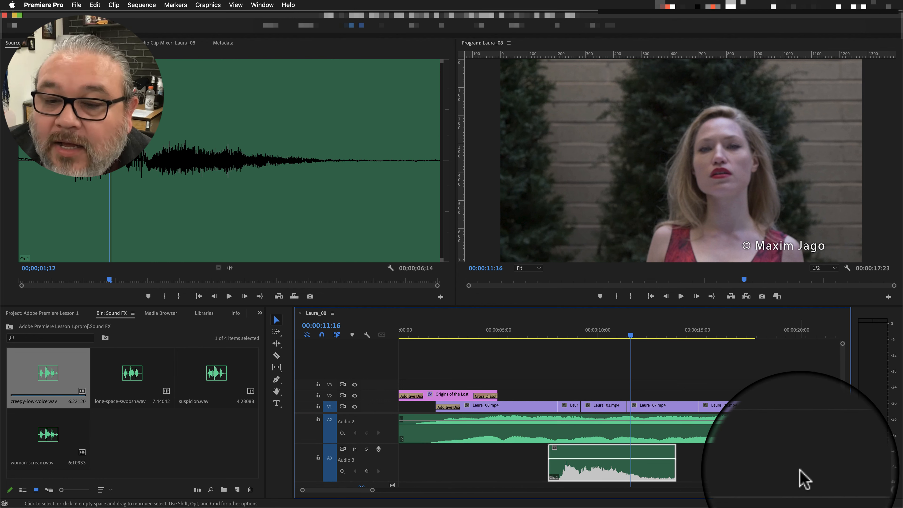
scroll(805, 479, "up", 1)
scroll(800, 478, "down", 2)
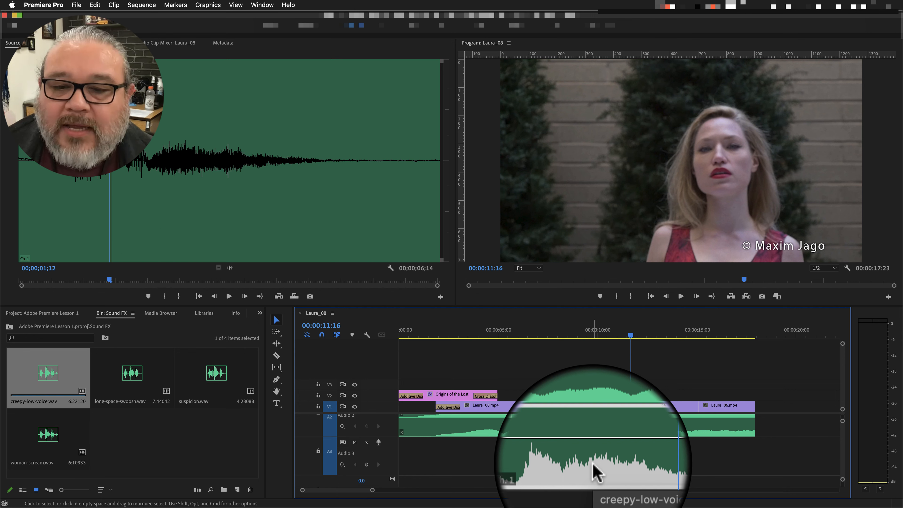
left_click_drag(602, 452, 602, 460)
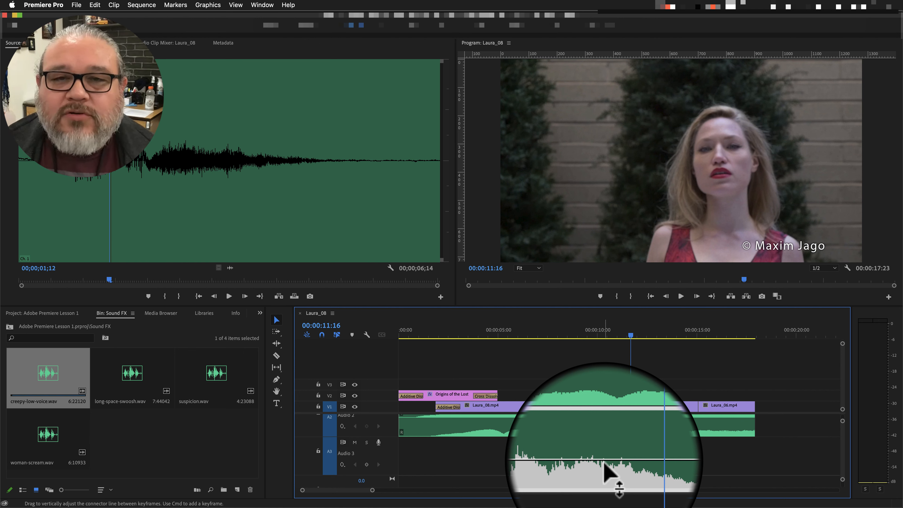
Play the sequence again from before the creepy-low-voice clip to check its lowered volume.
left_click(630, 335)
left_click_drag(631, 336, 529, 342)
key("space")
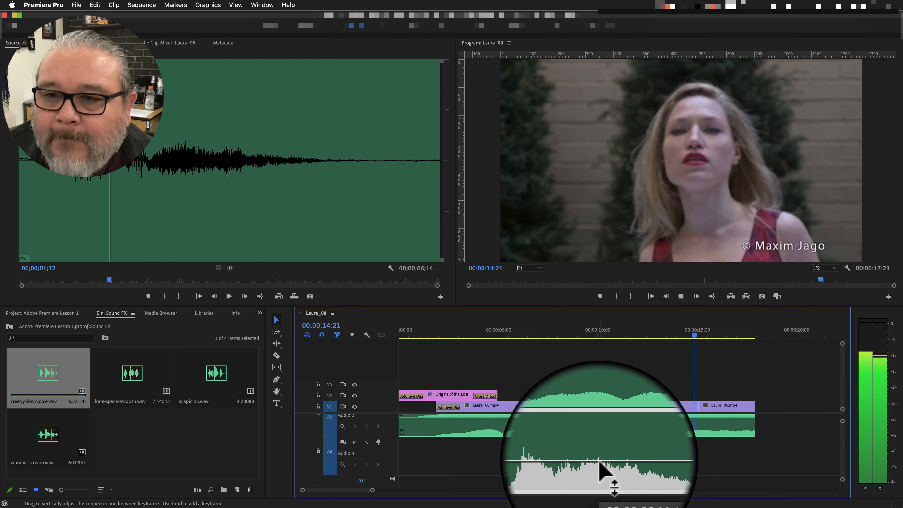
key("space")
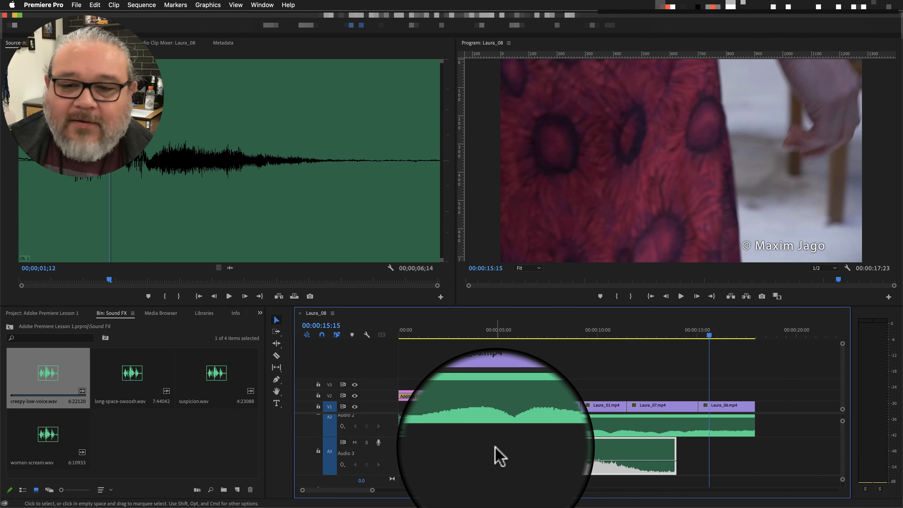
Reduce the audio track heights so that tracks A1 to A3 fit together in the timeline.
scroll(488, 466, "down", 1)
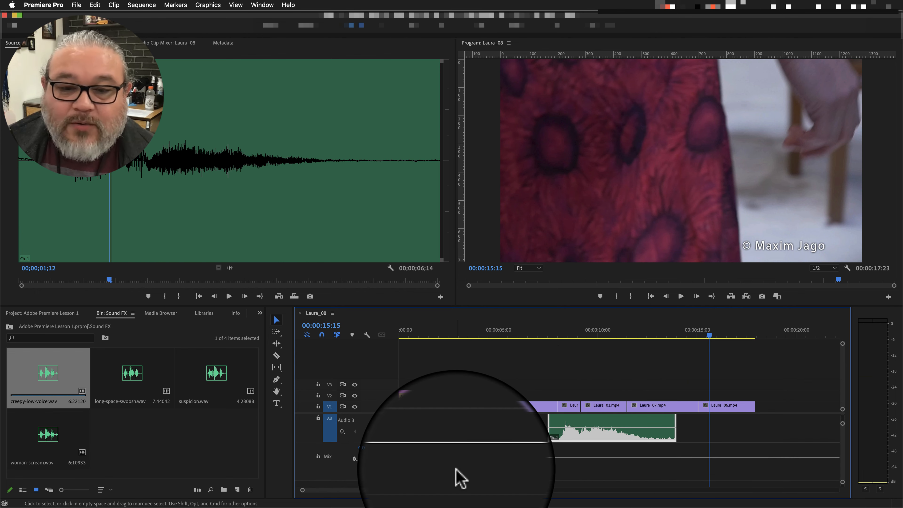
scroll(731, 431, "up", 1)
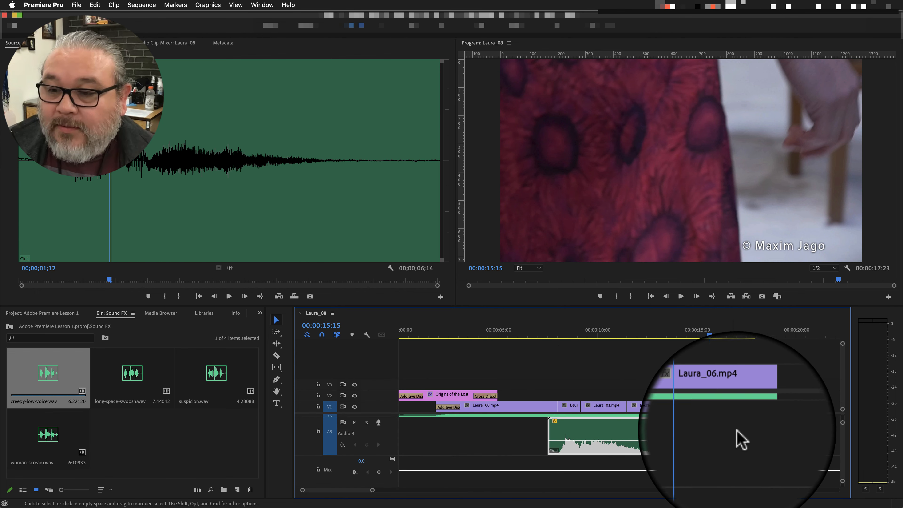
left_click_drag(844, 425, 843, 416)
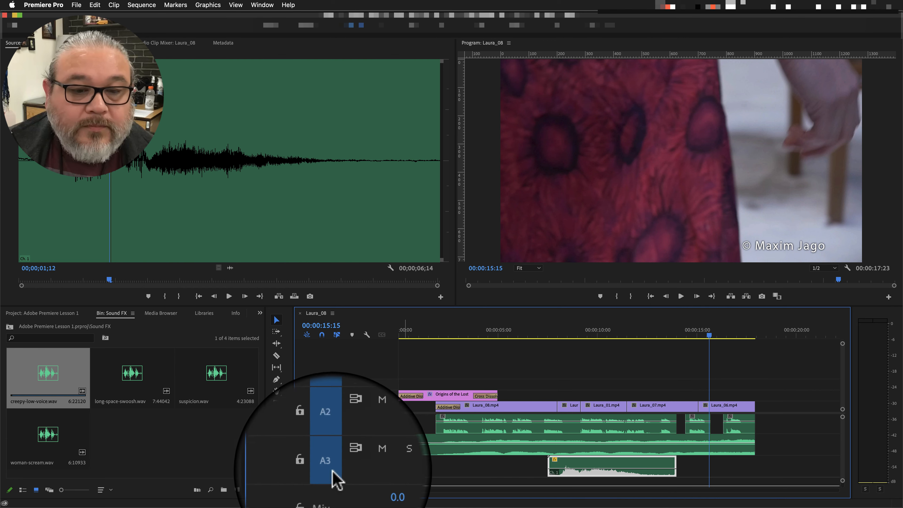
scroll(332, 475, "down", 1)
scroll(337, 480, "up", 1)
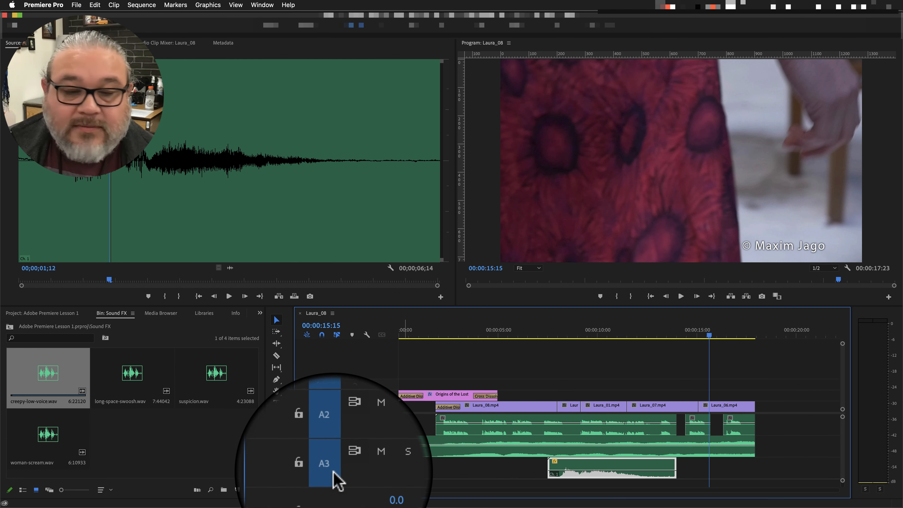
Place long-space-swoosh.wav on audio track A3 just after 00:00:15:15.
left_click(133, 375)
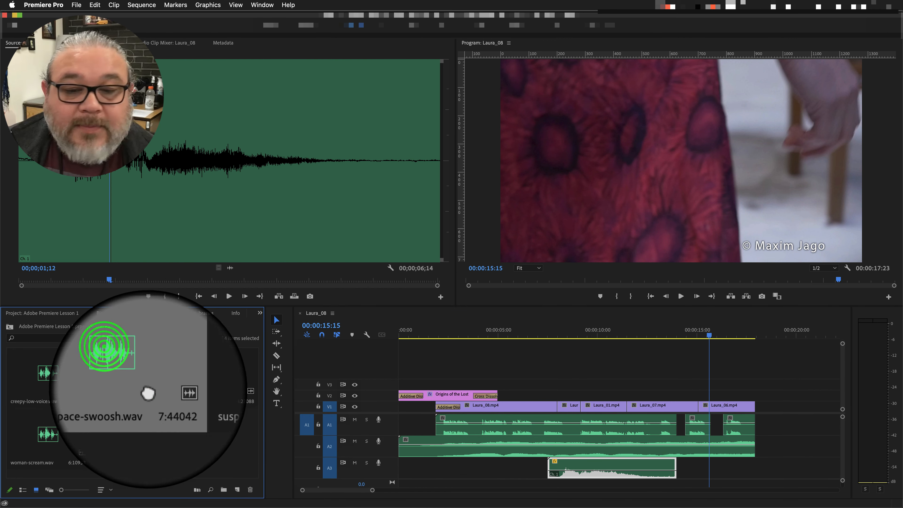
left_click_drag(148, 394, 647, 498)
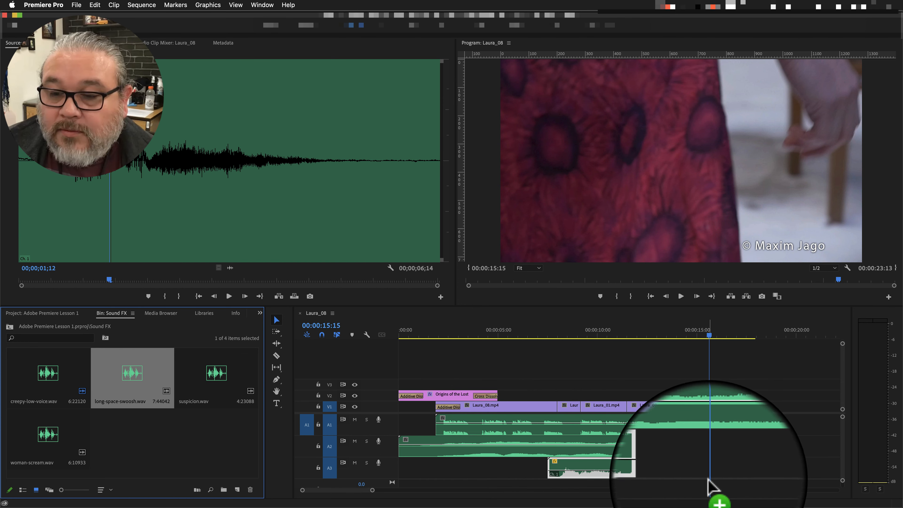
left_click_drag(709, 476, 697, 480)
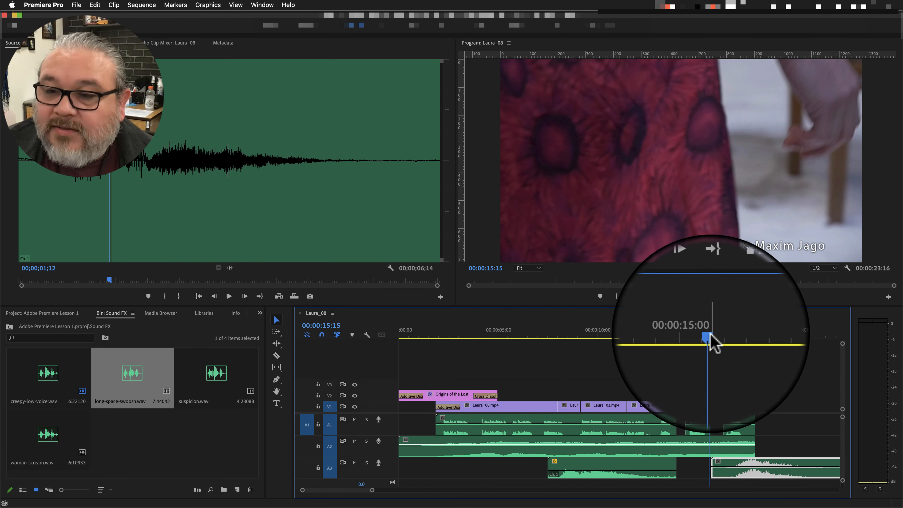
Play back the sequence from shortly before the long-space-swoosh clip to hear it in the mix.
left_click_drag(710, 336, 697, 337)
key("space")
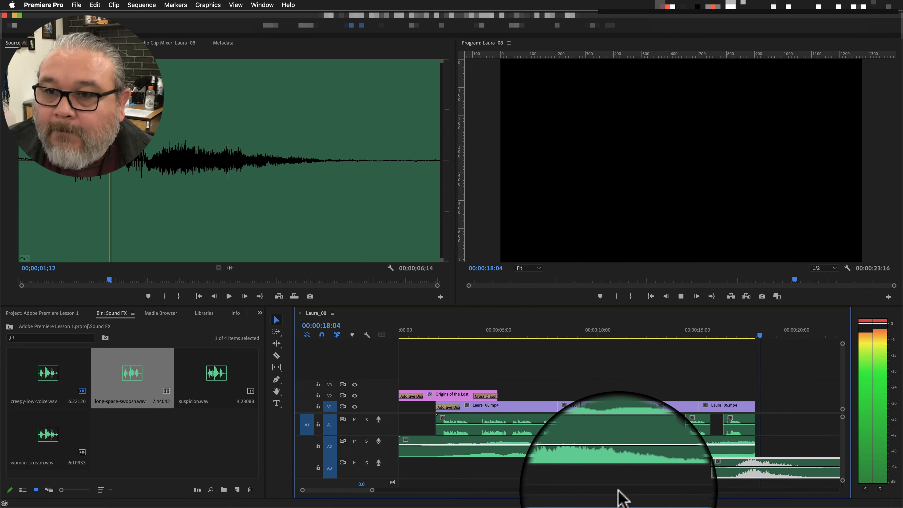
key("space")
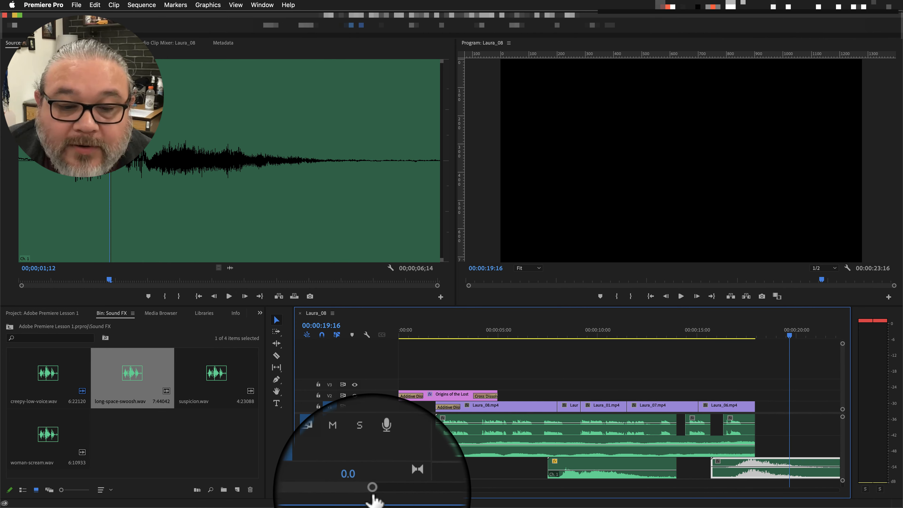
Shift the long-space-swoosh clip slightly later on A3 and check it from the last shots of the sequence.
left_click_drag(372, 490, 373, 490)
left_click_drag(671, 464, 676, 462)
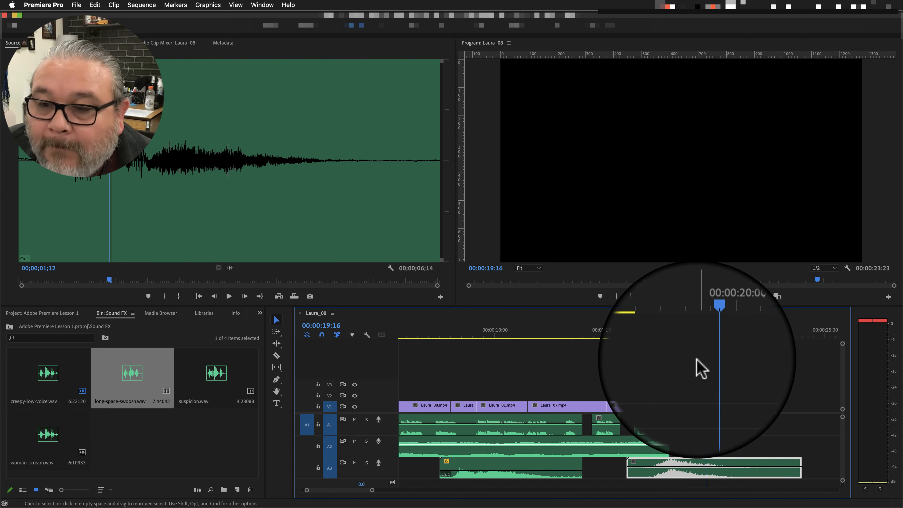
left_click_drag(707, 335, 591, 349)
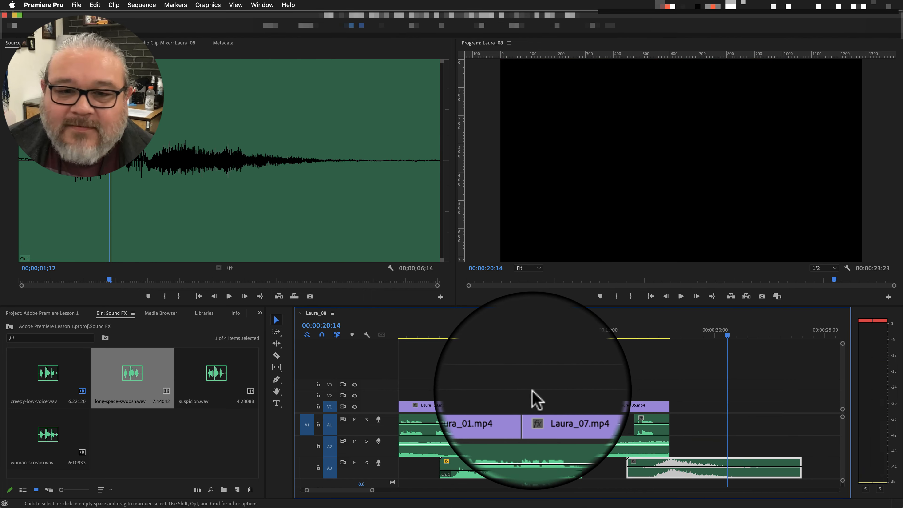
Place woman-scream.wav on A2 shortly after the existing audio clip ends and lower its volume.
left_click(199, 439)
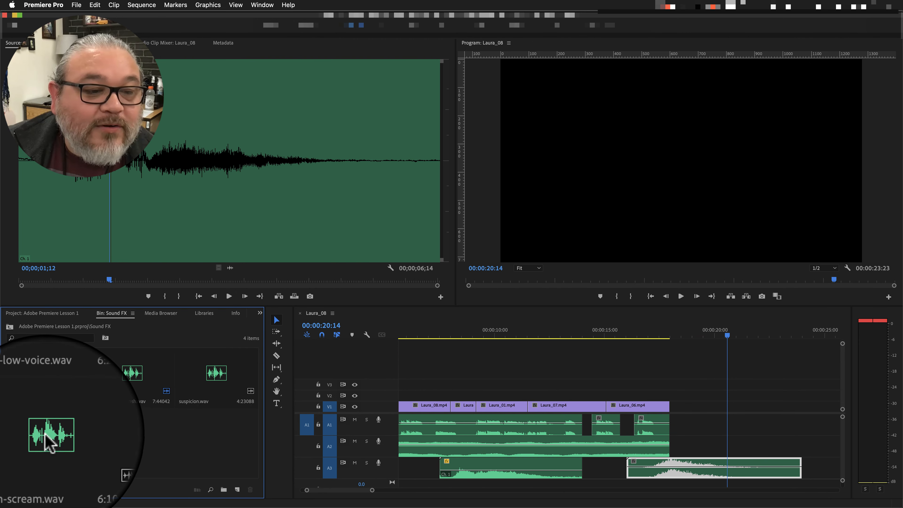
left_click_drag(48, 435, 686, 442)
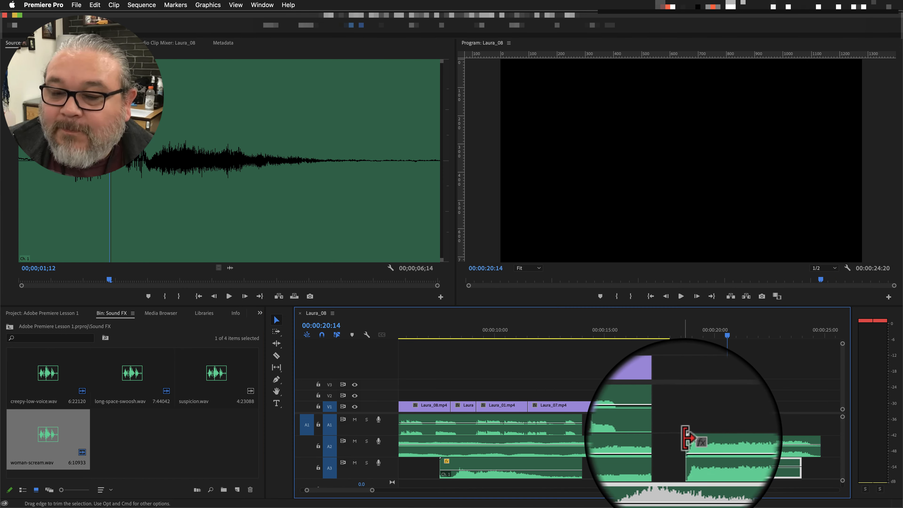
left_click(702, 442)
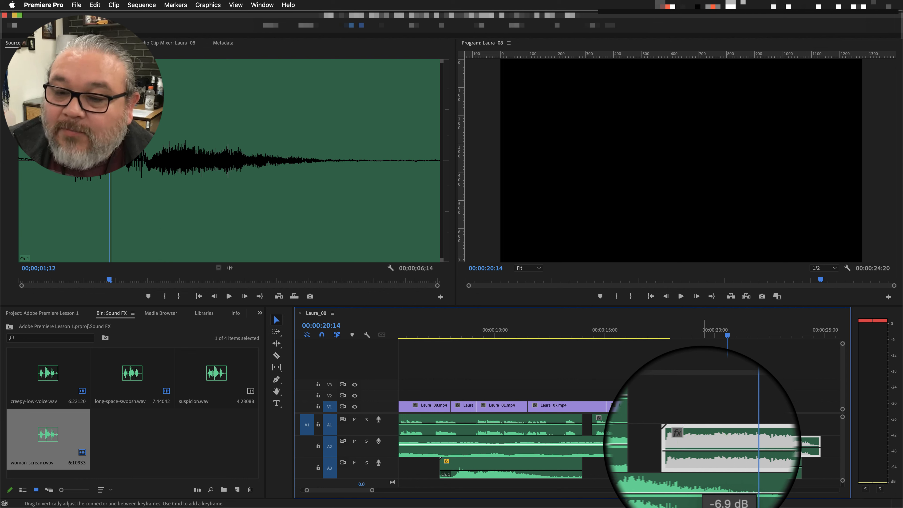
left_click_drag(703, 450, 706, 468)
Play the sequence from about 00:00:06:00 through the scream and lower the woman-scream clip's volume to about -15.4 dB.
left_click_drag(727, 336, 415, 372)
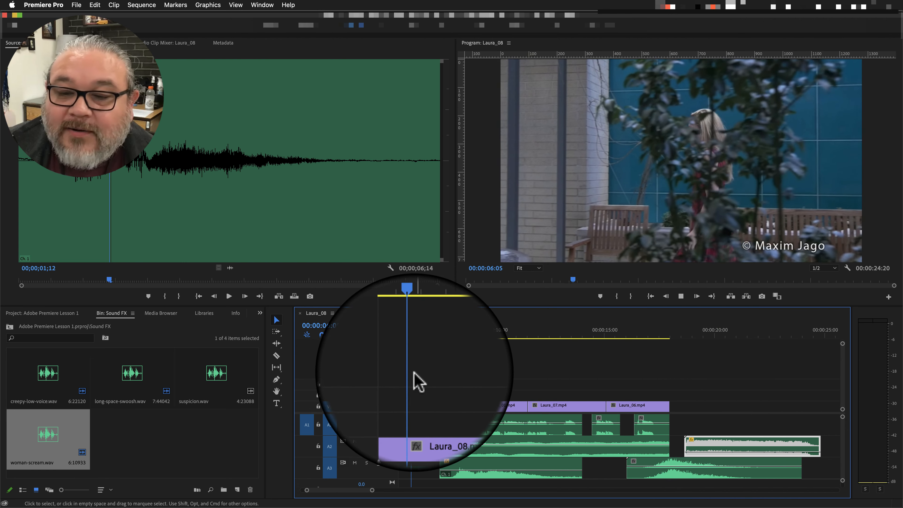
key("space")
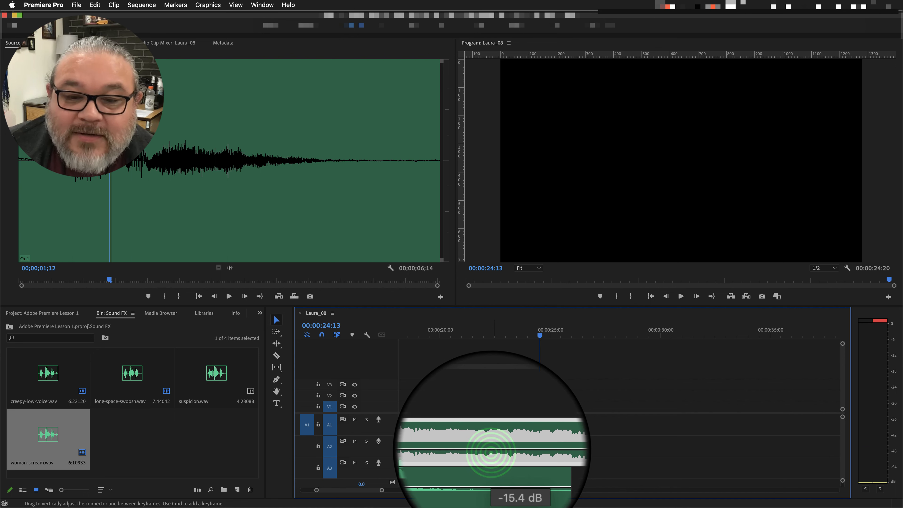
left_click_drag(490, 454, 491, 455)
Replay the woman-scream clip from around its start to check the lowered volume.
left_click_drag(540, 336, 401, 350)
key("space")
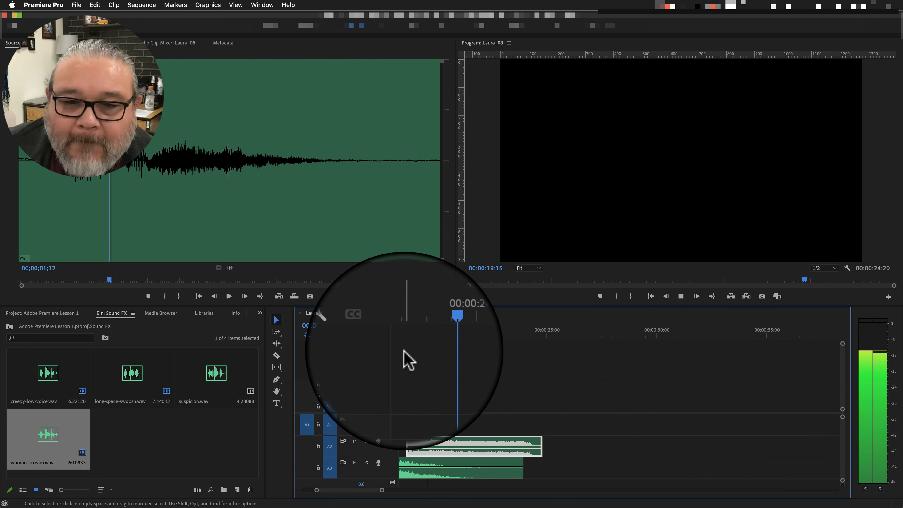
key("space")
Return the playhead to the start of the sequence and preview suspicion.wav in the Source Monitor.
left_click_drag(445, 335, 359, 356)
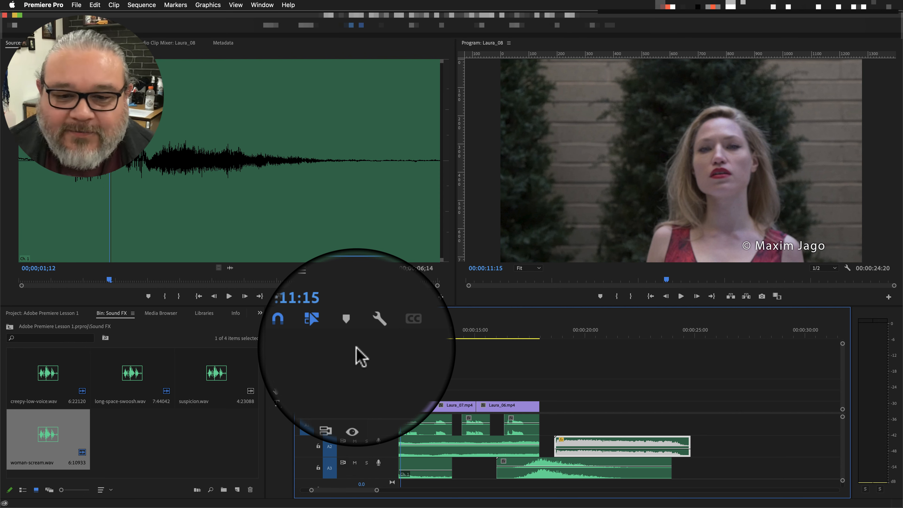
left_click(148, 442)
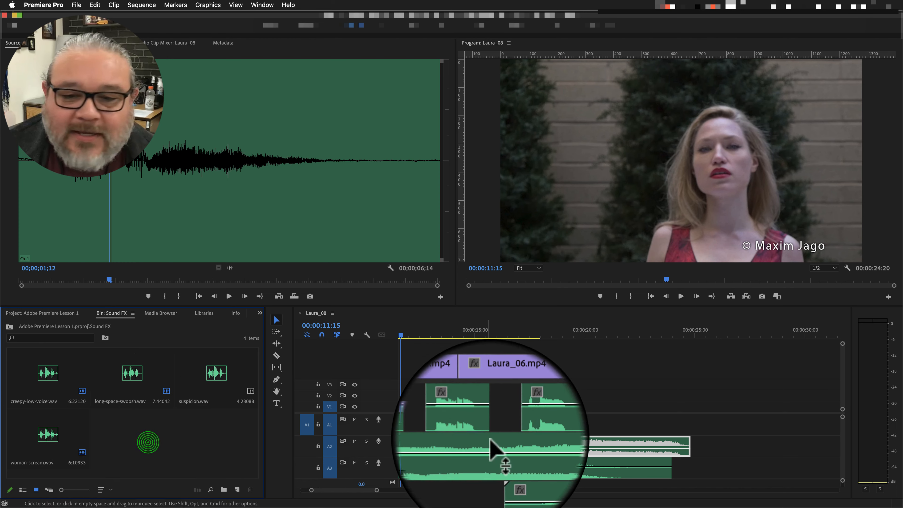
left_click(401, 335)
left_click_drag(401, 335, 360, 336)
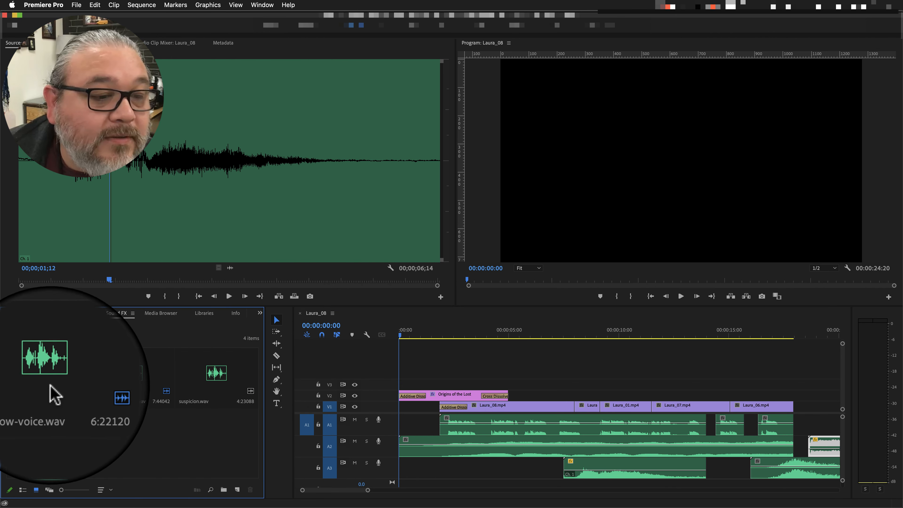
double_click(217, 376)
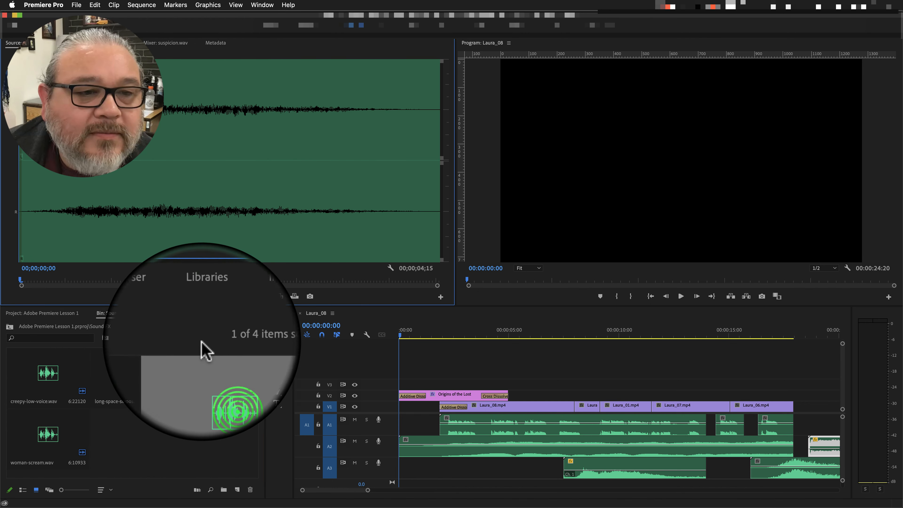
left_click(229, 296)
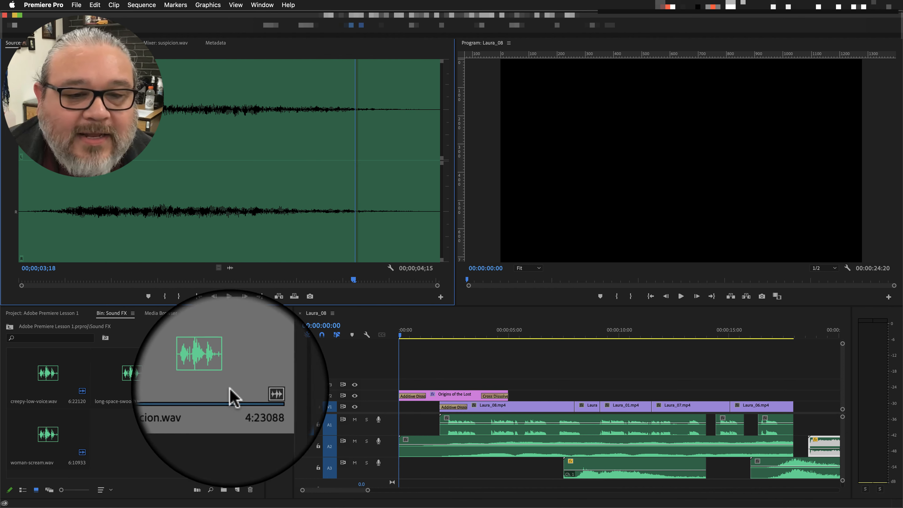
Place suspicion.wav on a new audio track A4 at the start of the sequence and play the opening.
scroll(456, 465, "down", 2)
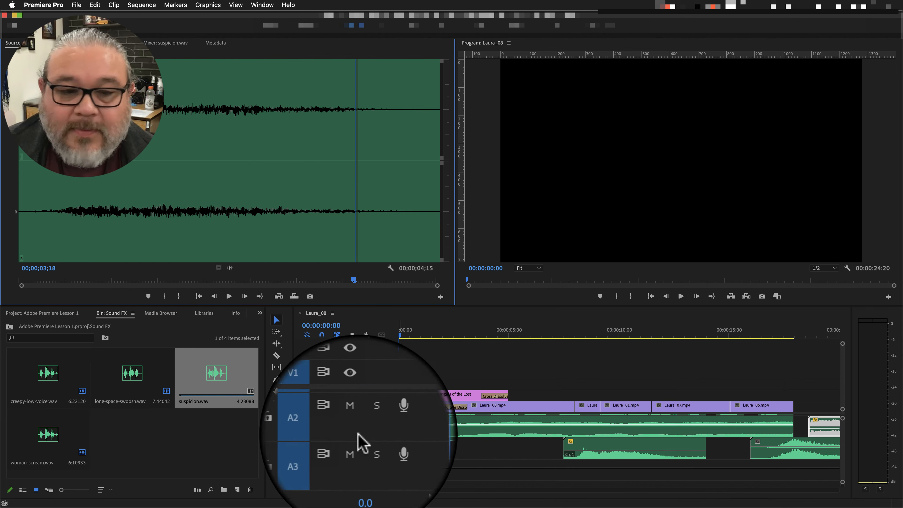
left_click_drag(216, 380, 348, 490)
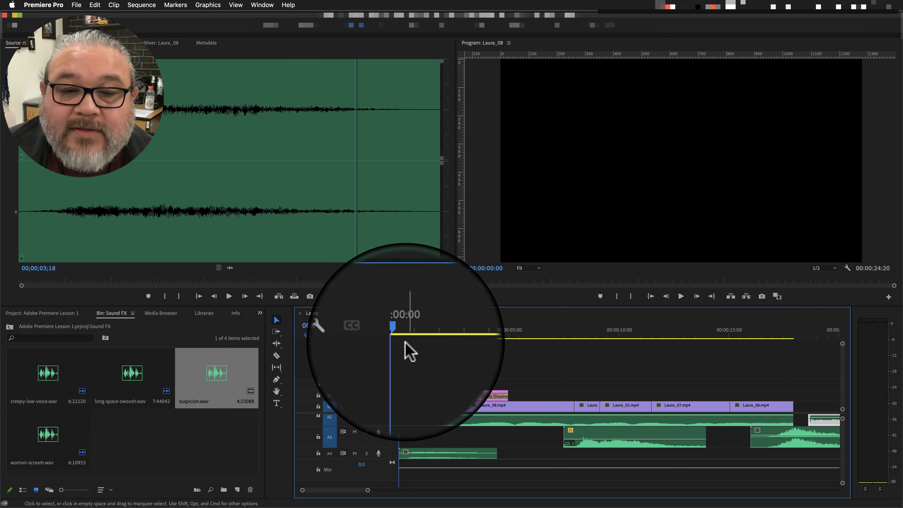
key("space")
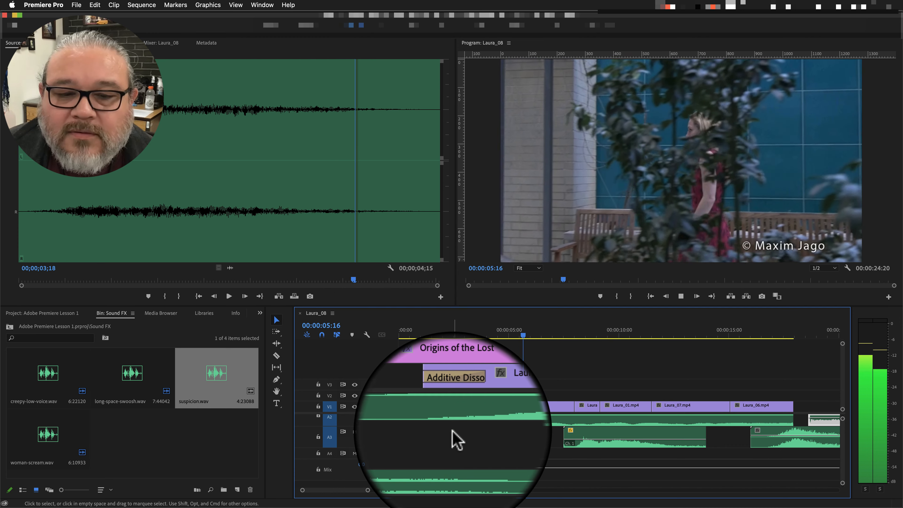
key("space")
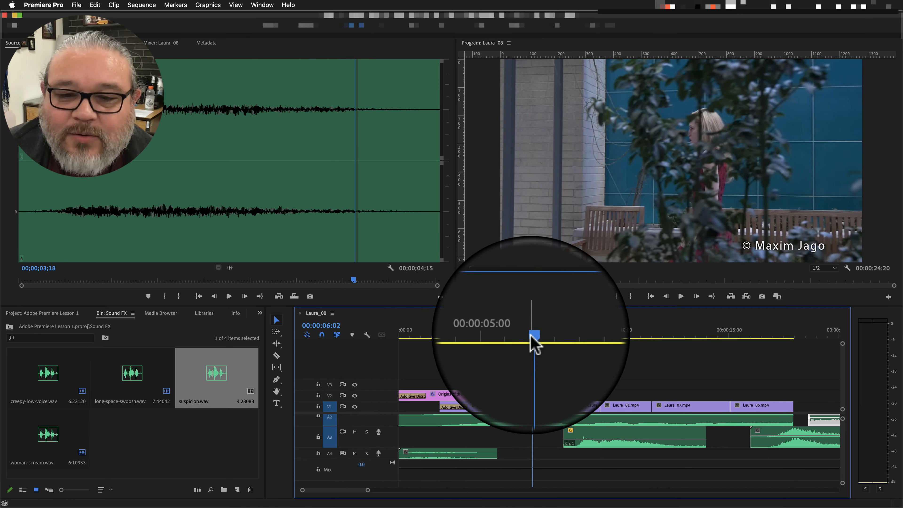
Play the whole sequence from the beginning to hear all the sound effects together.
left_click_drag(532, 335, 389, 342)
key("Home")
key("space")
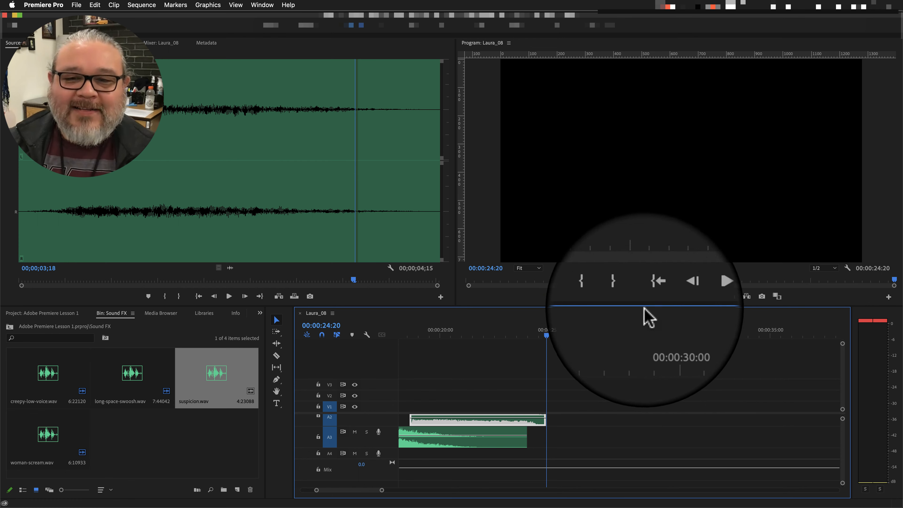
Go back to the start of the sequence and scrub through the opening title.
left_click_drag(372, 336, 238, 341)
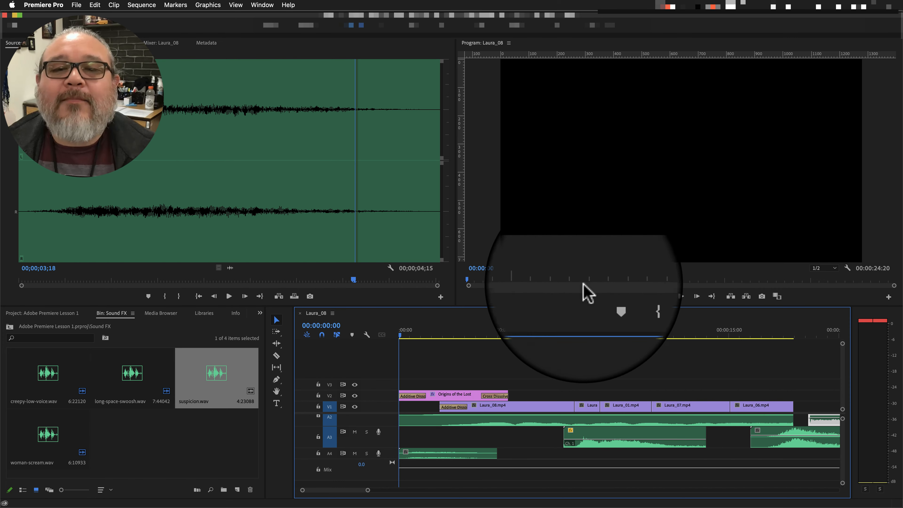
left_click(399, 336)
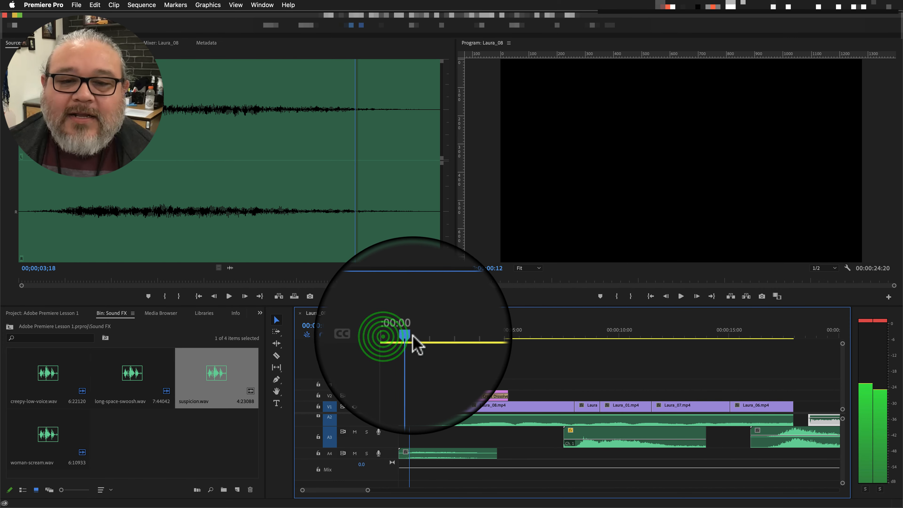
left_click_drag(399, 337, 438, 338)
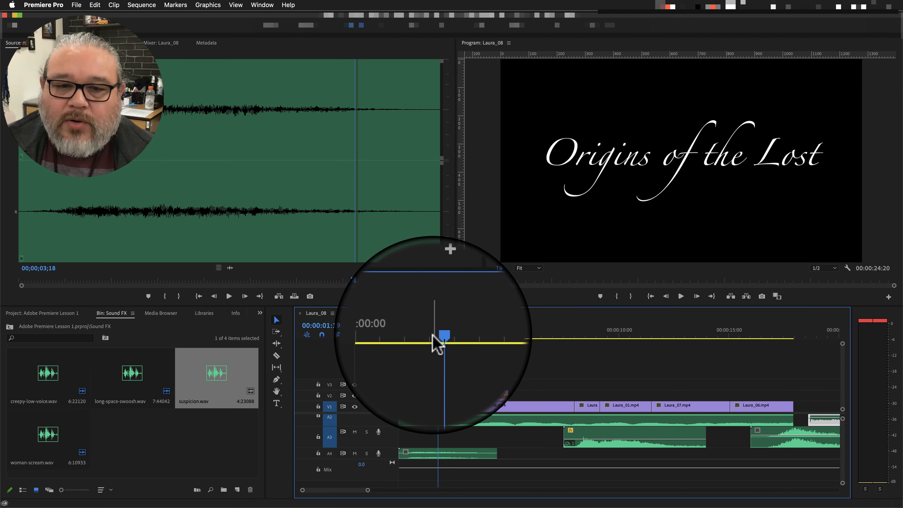
left_click_drag(441, 343, 414, 347)
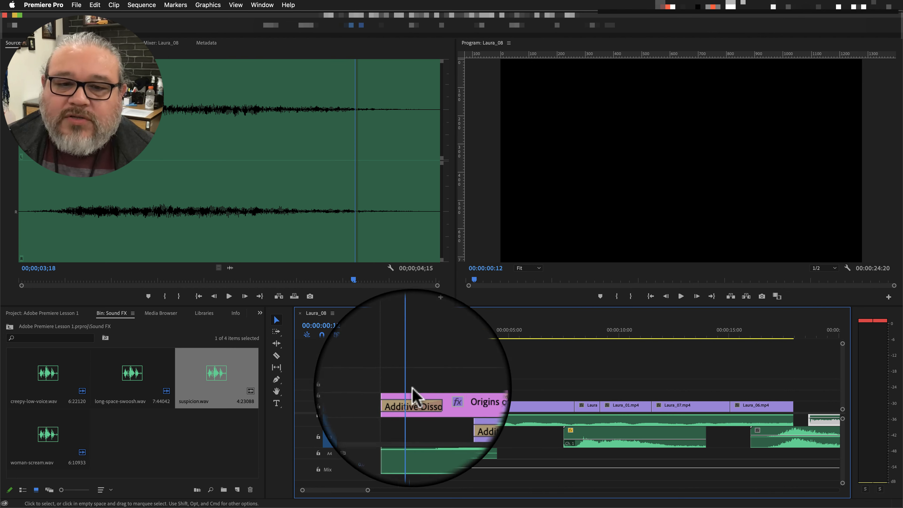
left_click(416, 338)
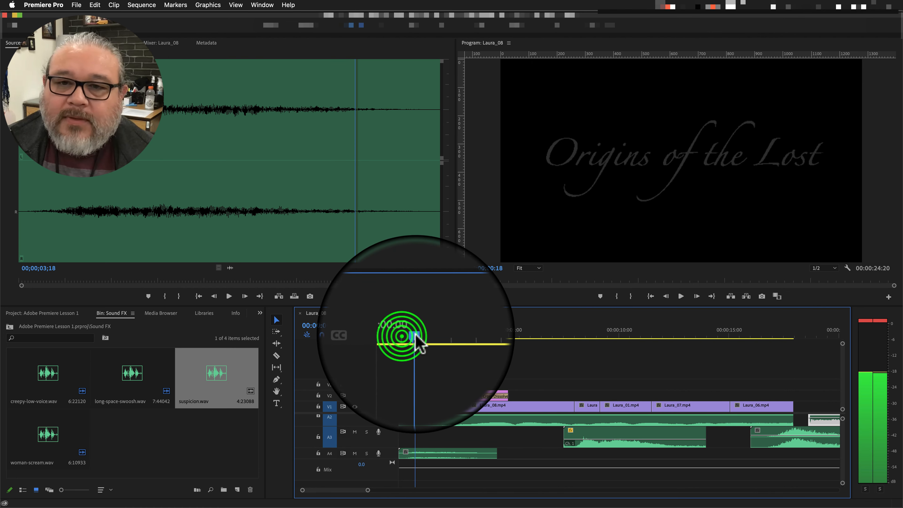
Add the title text "Coming Soon..." at 00:00:24:03 and move it to the centre of the frame.
left_click_drag(417, 335, 794, 338)
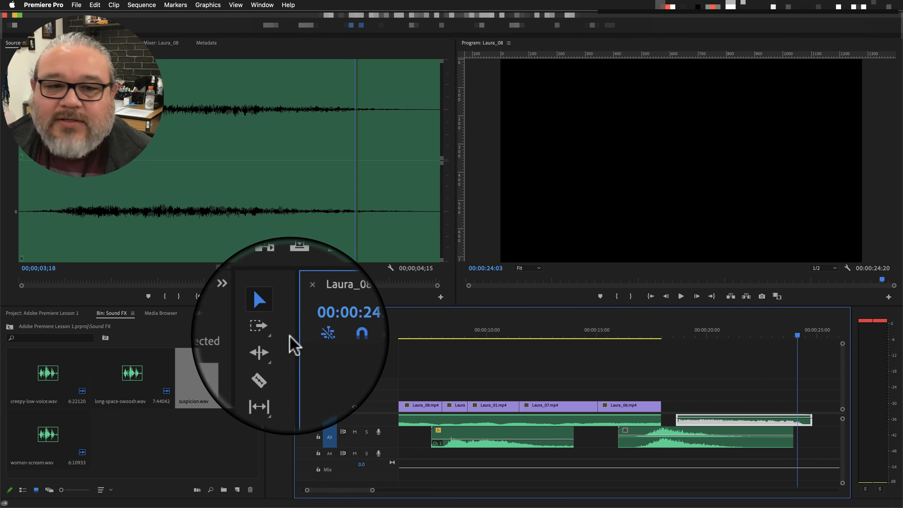
left_click(276, 403)
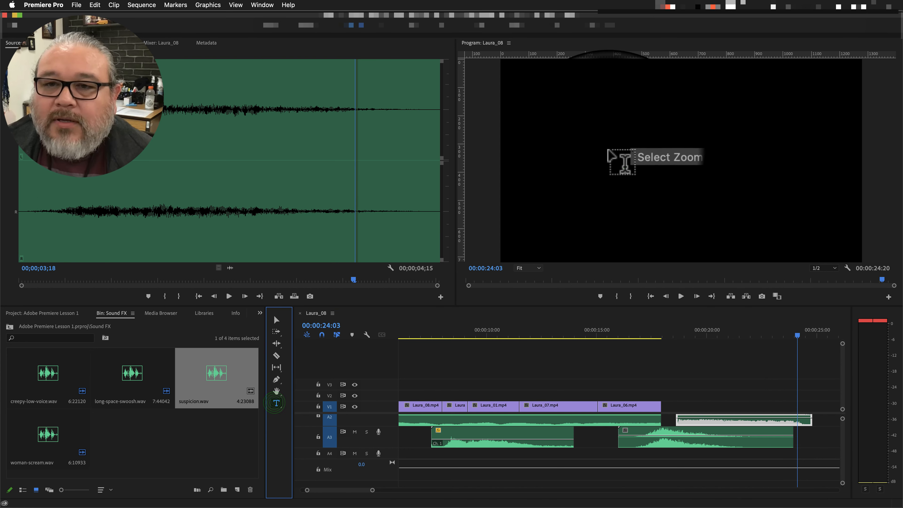
left_click(608, 151)
type("T")
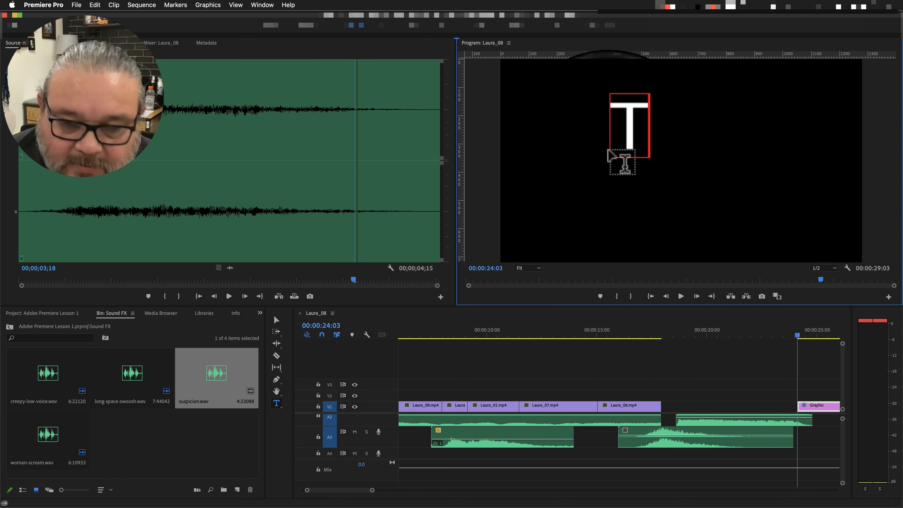
key("BackSpace")
type("Coming Soon...")
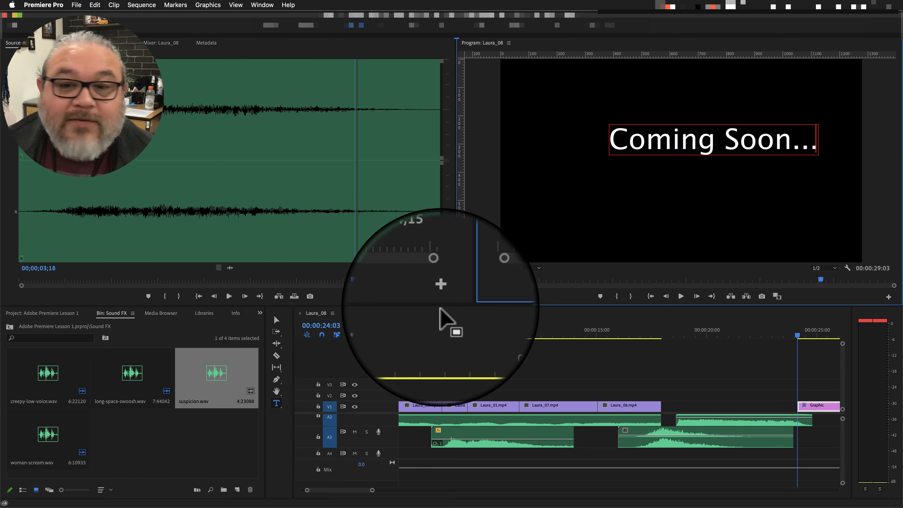
left_click(277, 320)
left_click(708, 144)
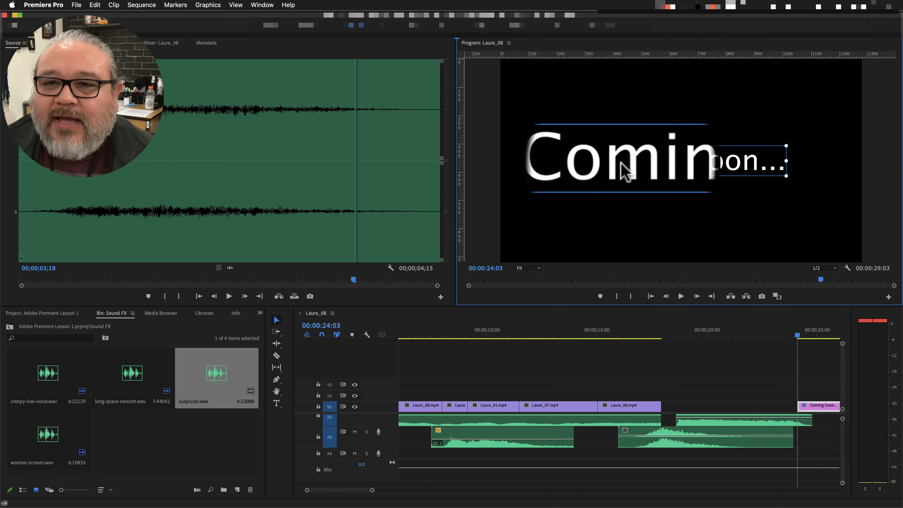
key("t")
left_click(621, 162)
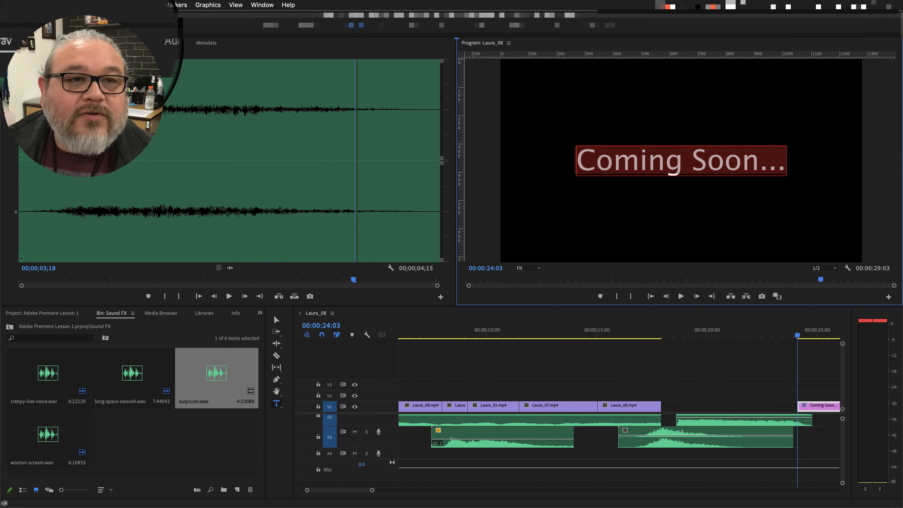
left_click(270, 25)
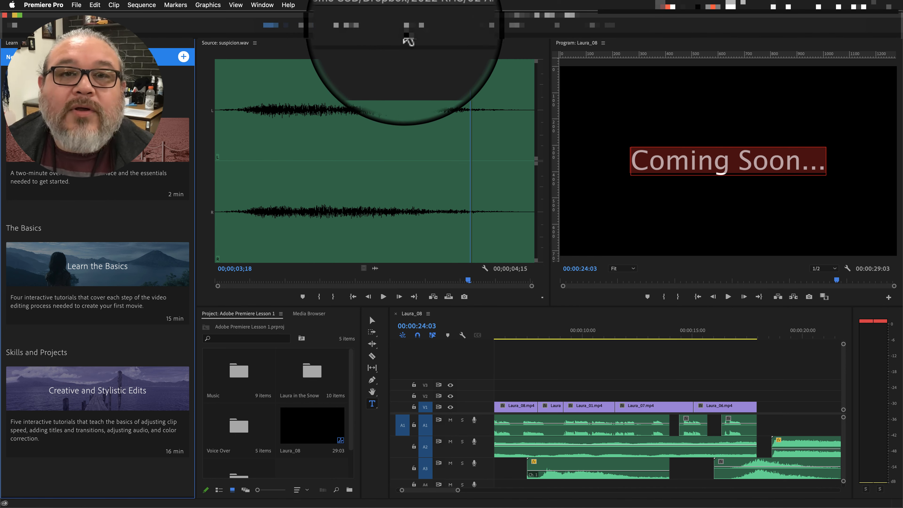
left_click(421, 25)
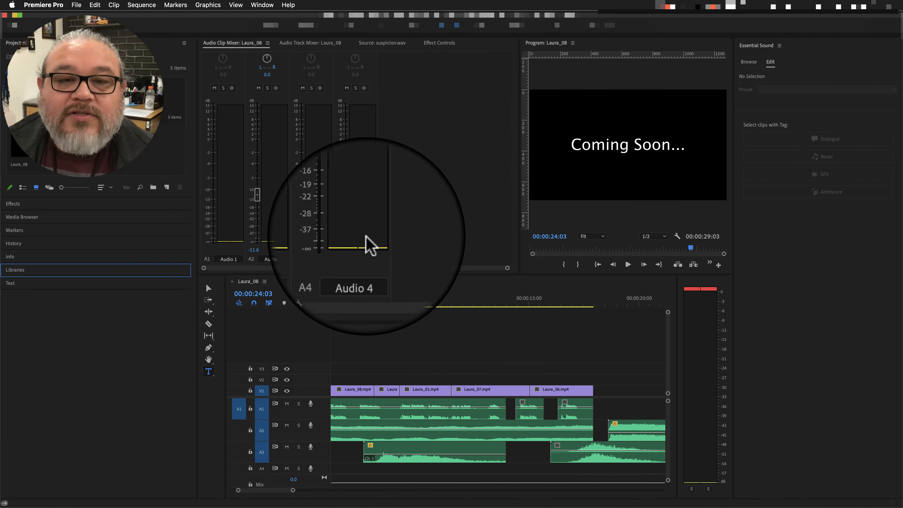
left_click(344, 25)
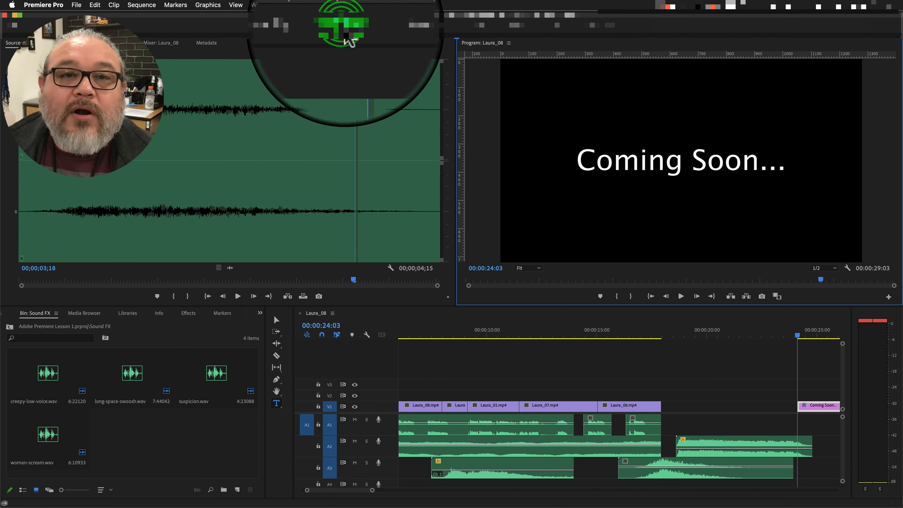
left_click(344, 27)
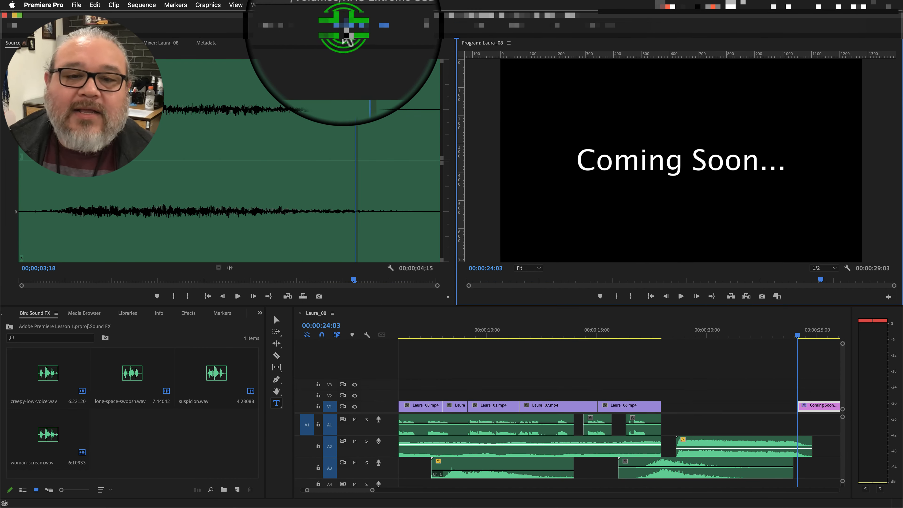
Select the "Coming Soon..." text for editing and expand its source text settings in Effect Controls.
left_click(634, 172)
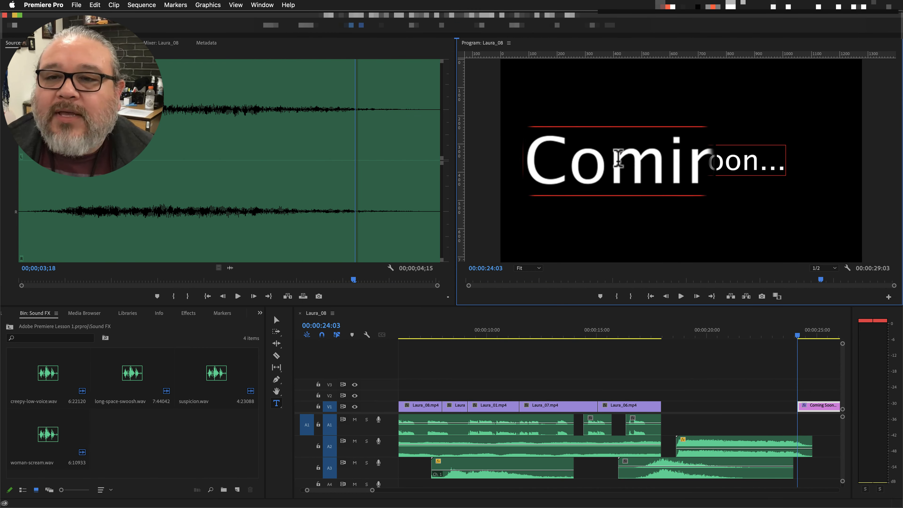
double_click(634, 172)
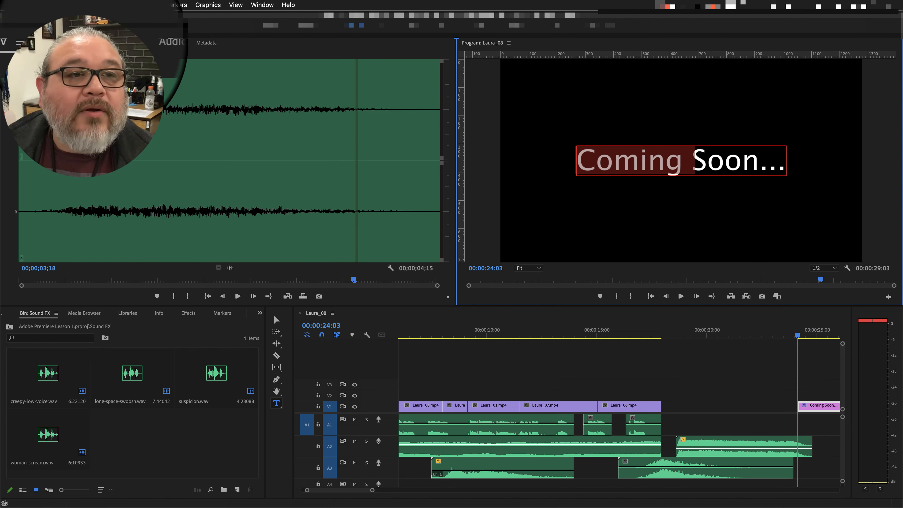
left_click(83, 43)
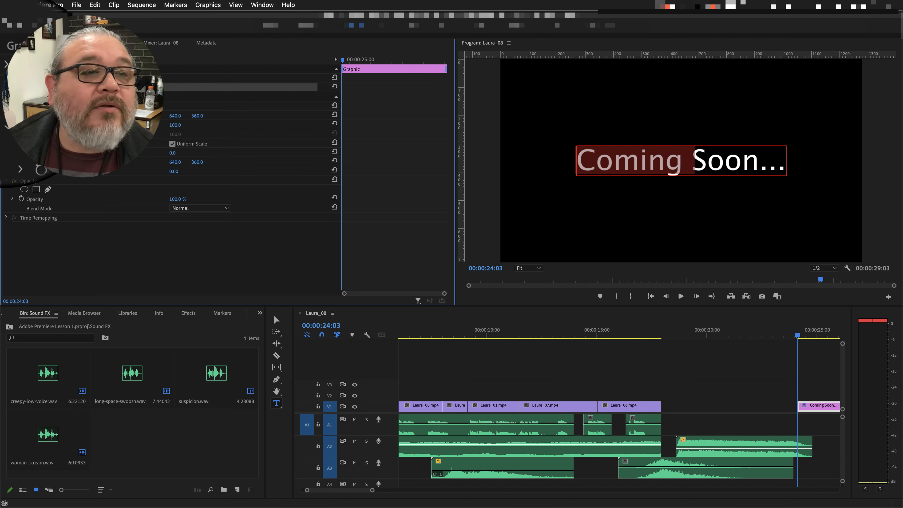
left_click(6, 87)
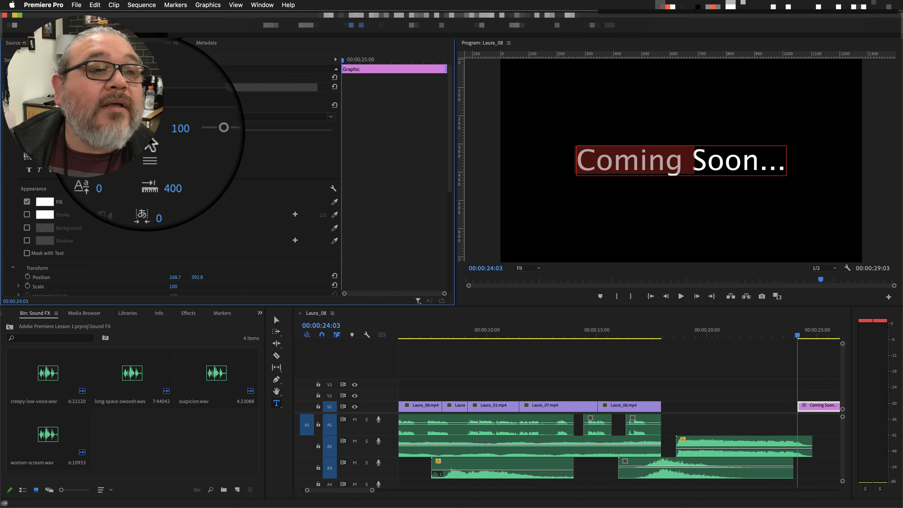
left_click(47, 202)
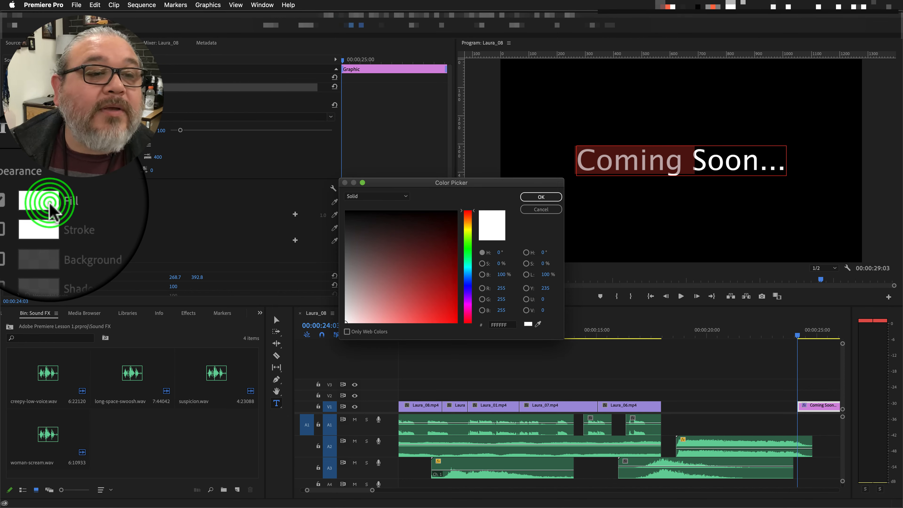
left_click(434, 297)
left_click_drag(438, 295, 446, 300)
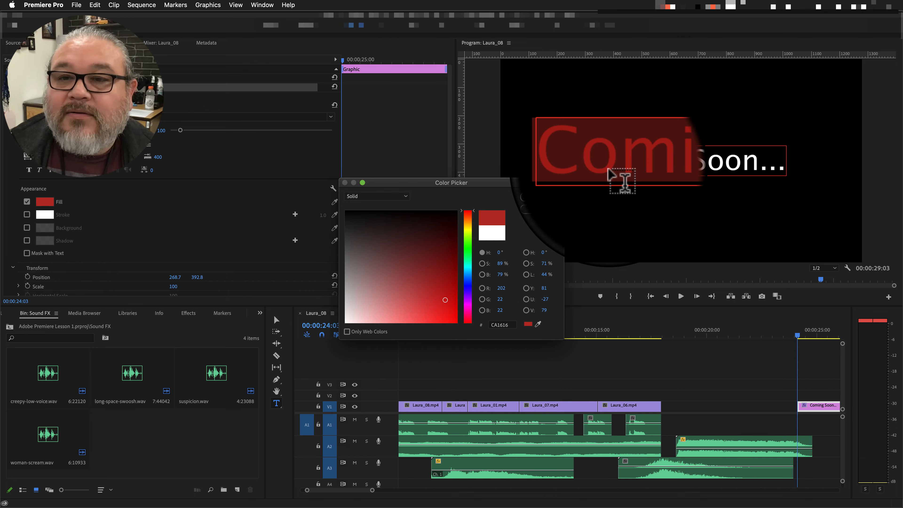
left_click(537, 213)
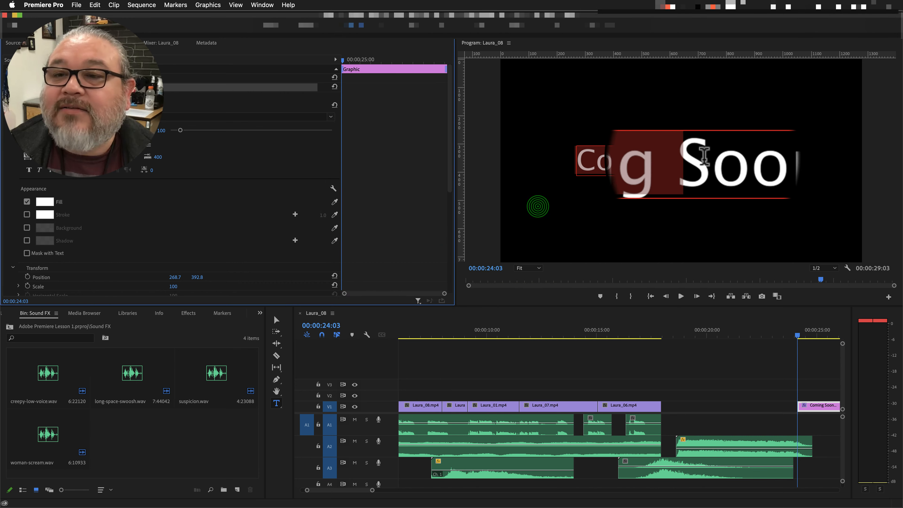
Select the whole "Coming Soon..." text, set its fill to the red C33030, and deselect the text.
left_click_drag(782, 161, 713, 164)
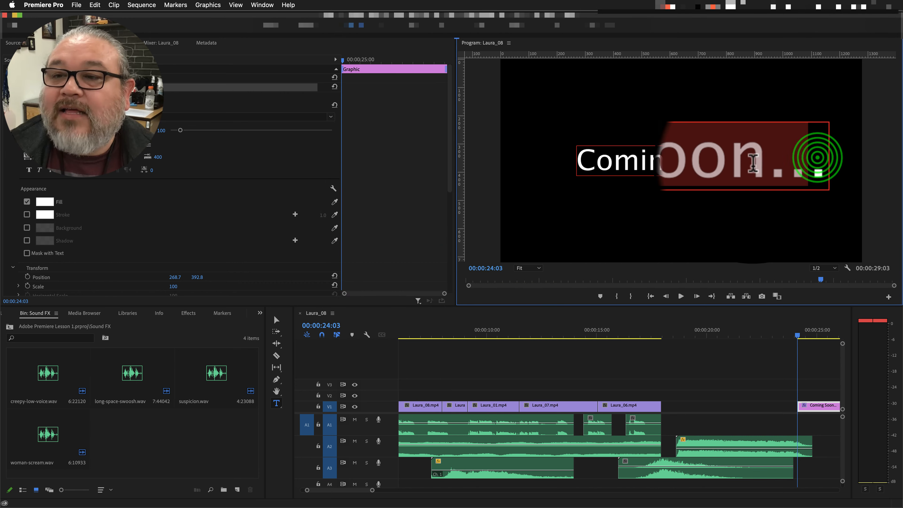
left_click_drag(782, 163, 573, 168)
left_click(50, 202)
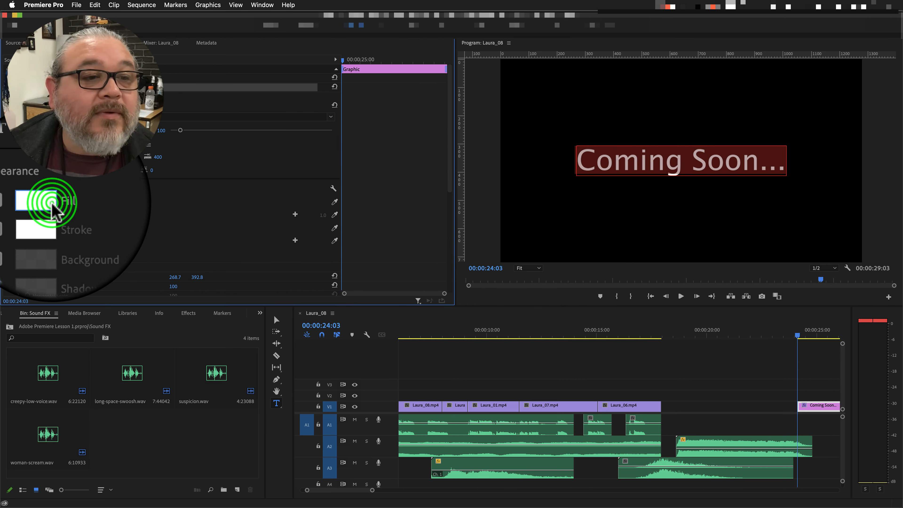
left_click(410, 253)
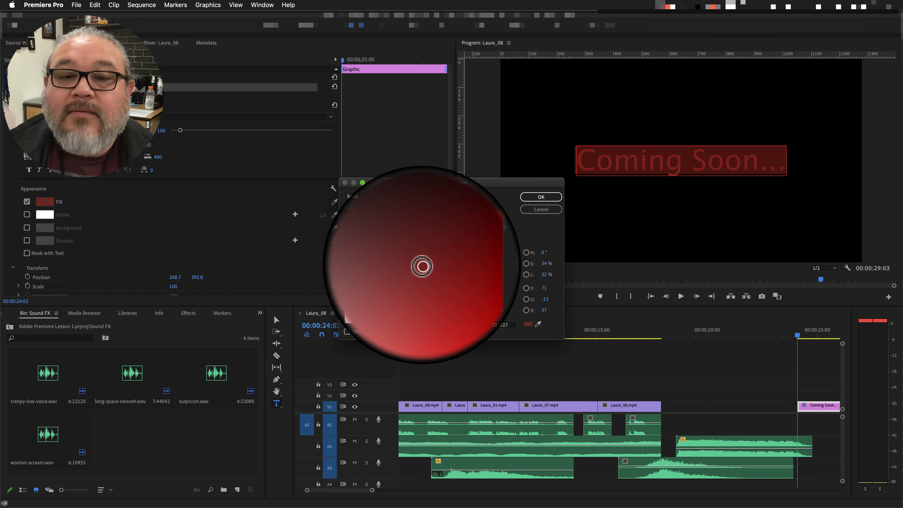
left_click(457, 304)
left_click_drag(457, 305, 430, 297)
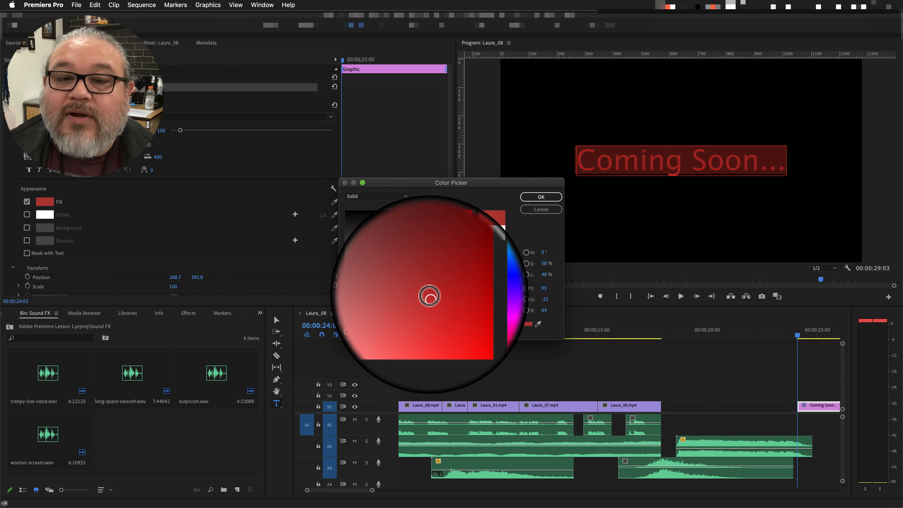
left_click(537, 198)
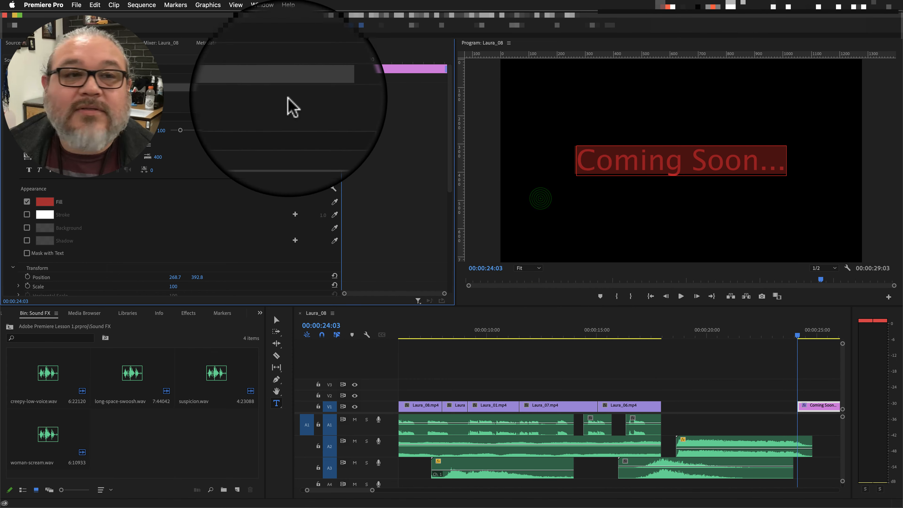
left_click(585, 232)
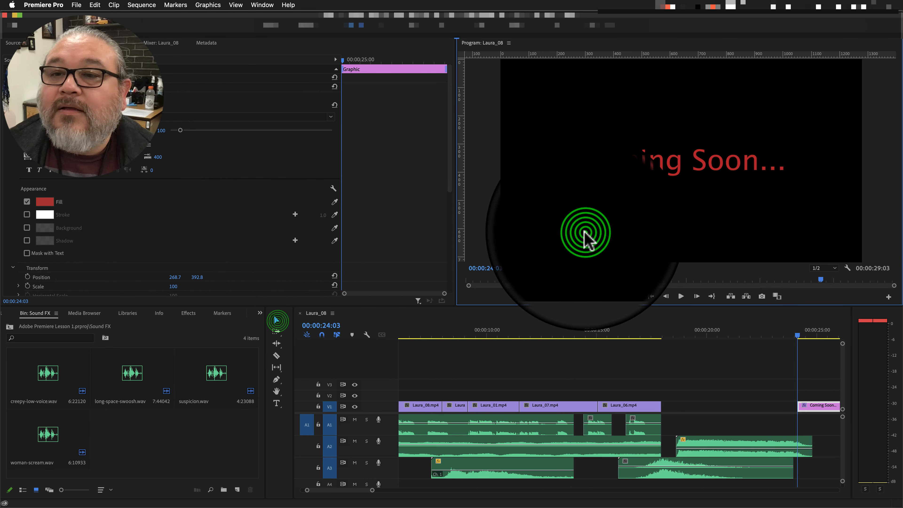
Turn on scale keyframing for the "Coming Soon..." text at 00:00:24:03, keeping the scale at 100.
left_click(586, 162)
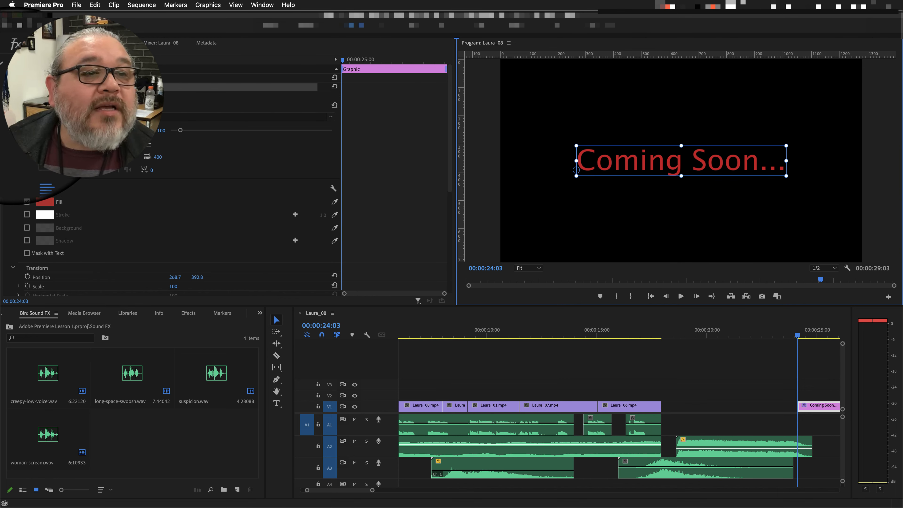
scroll(213, 178, "down", 5)
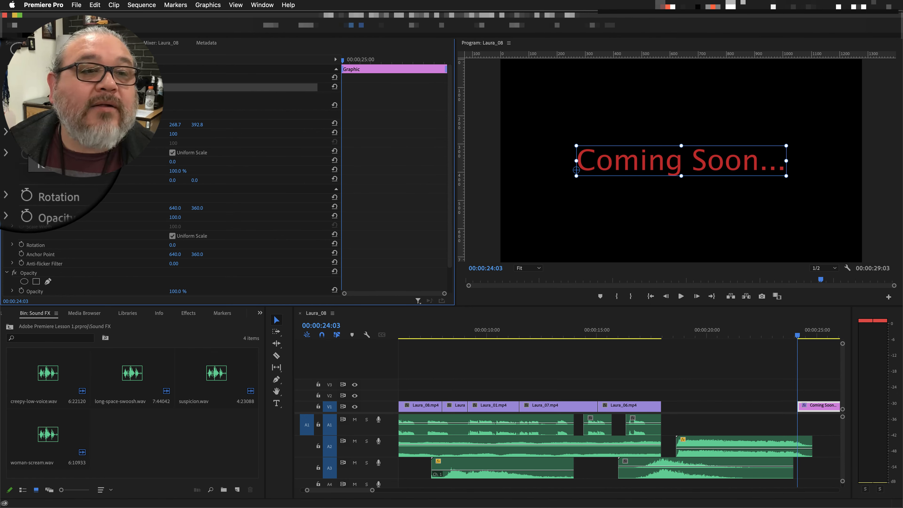
left_click(12, 134)
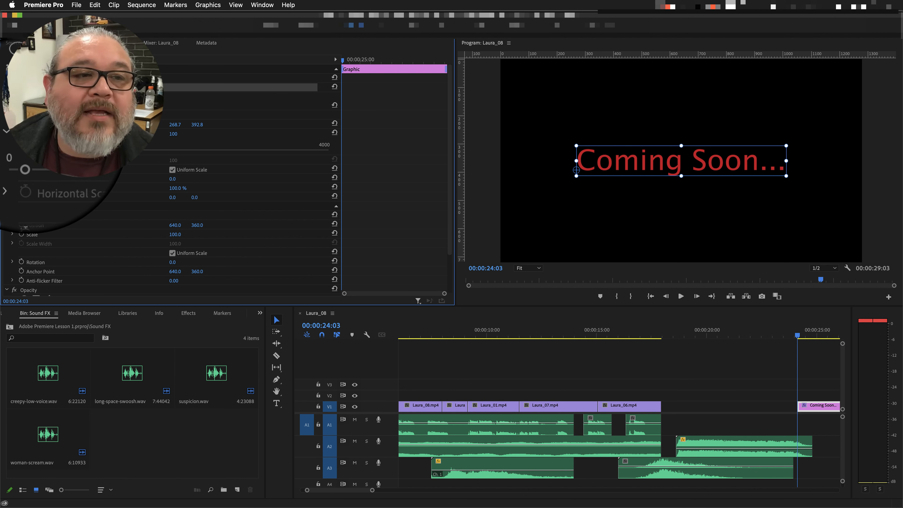
left_click(27, 133)
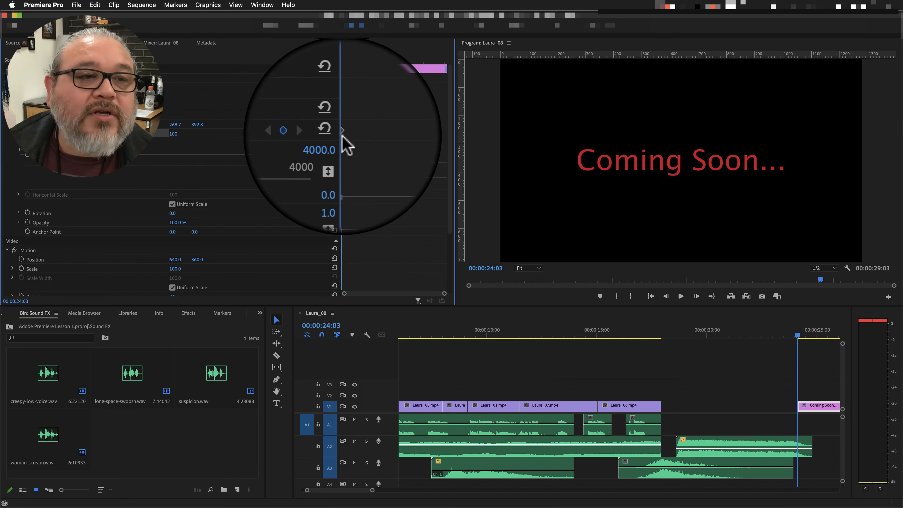
Widen the keyframe area of Effect Controls and move the playhead to 00:00:25:08.
left_click_drag(456, 292, 622, 287)
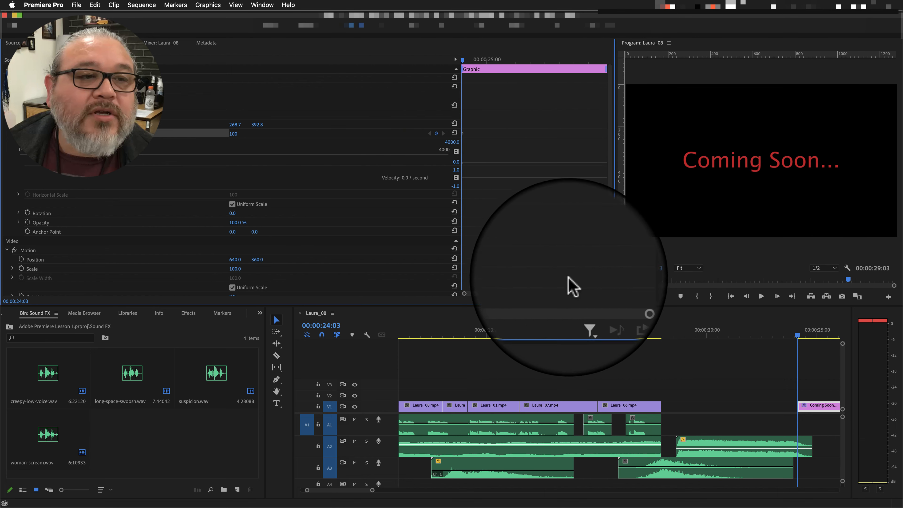
left_click_drag(462, 231, 202, 231)
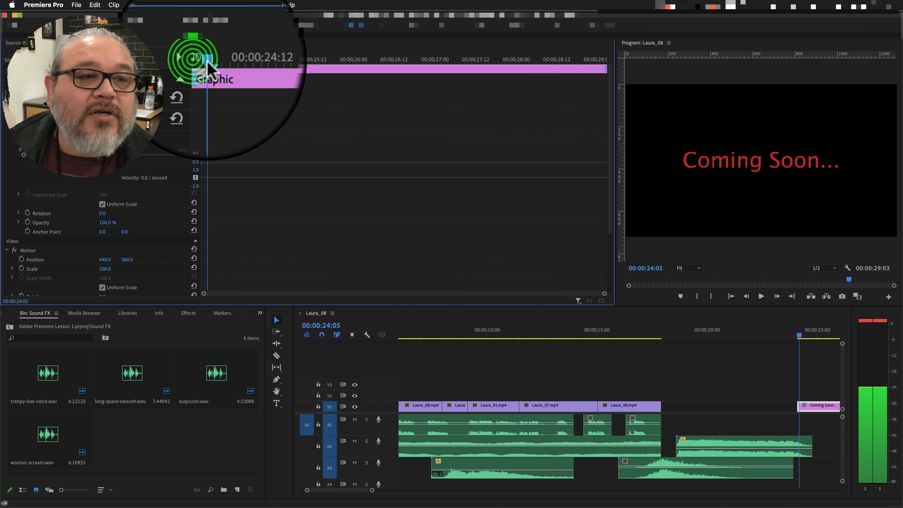
left_click_drag(200, 59, 299, 63)
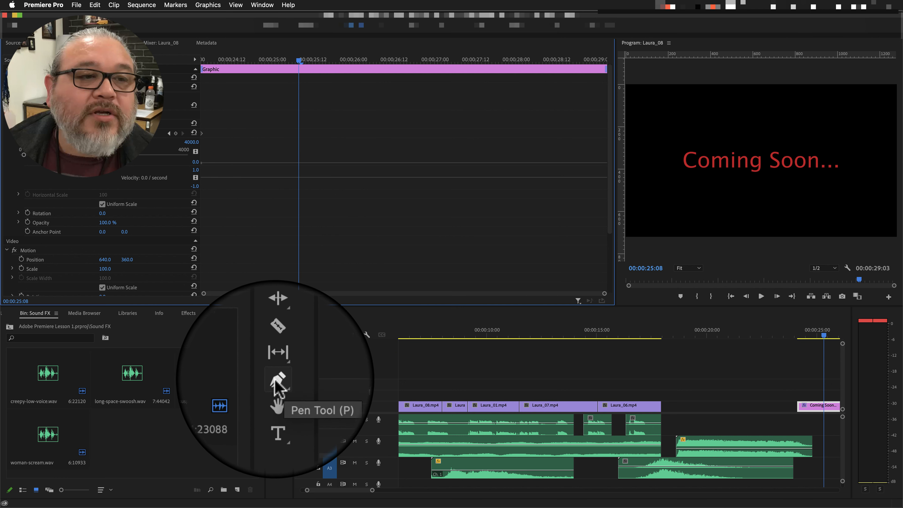
Try to add a scale keyframe at 00:00:25:08 on the title's scale graph with the Pen tool.
left_click(276, 379)
left_click(301, 167)
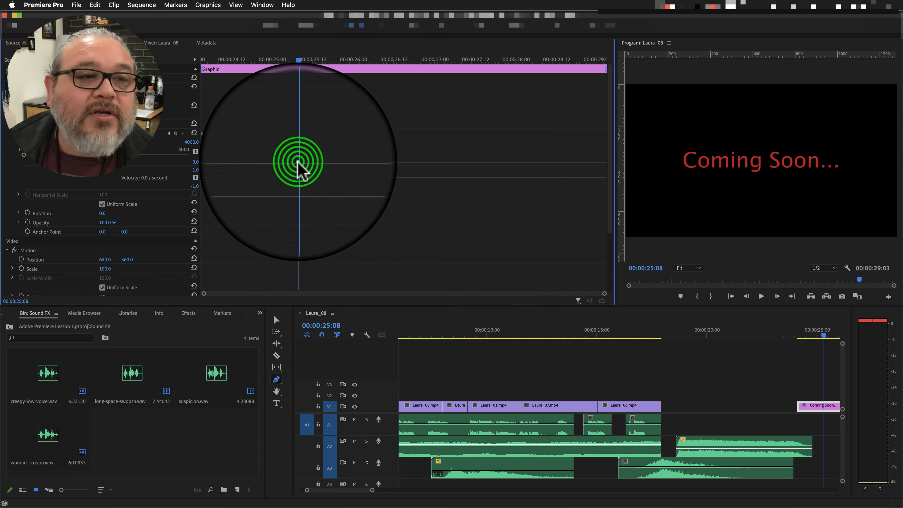
left_click(276, 378)
left_click(299, 168)
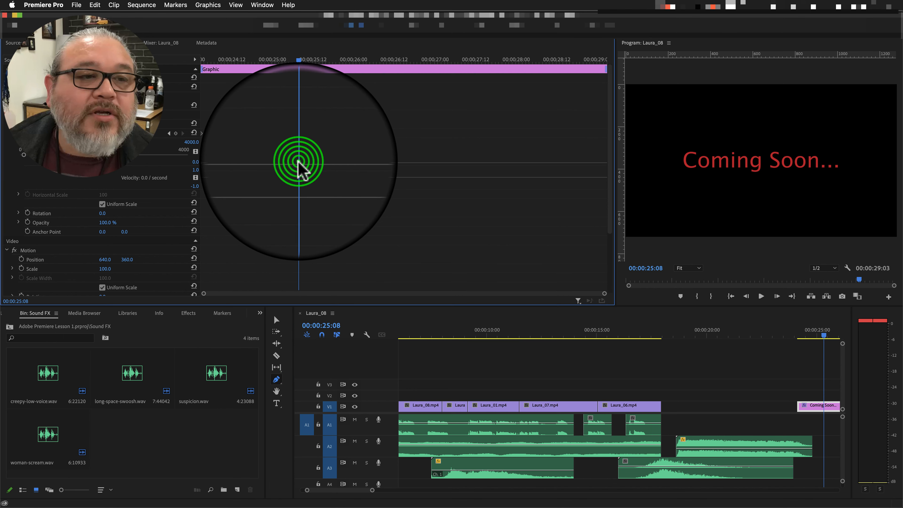
left_click(299, 161)
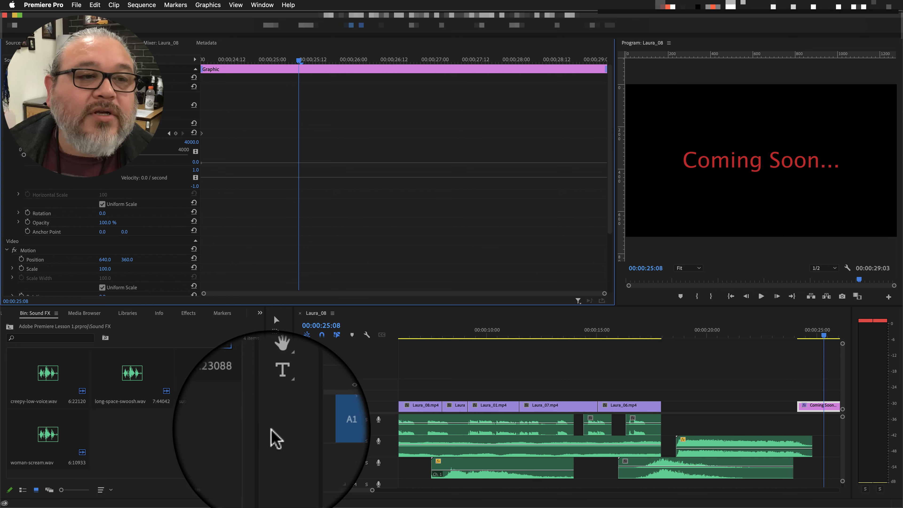
Set the text scale to 126 at 00:00:25:08 and move the playhead to 00:00:29:02.
left_click(23, 156)
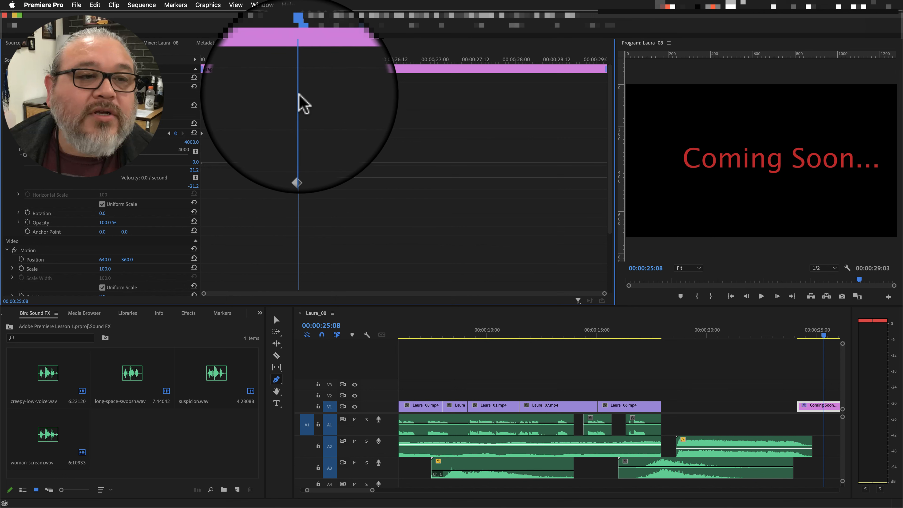
left_click(303, 60)
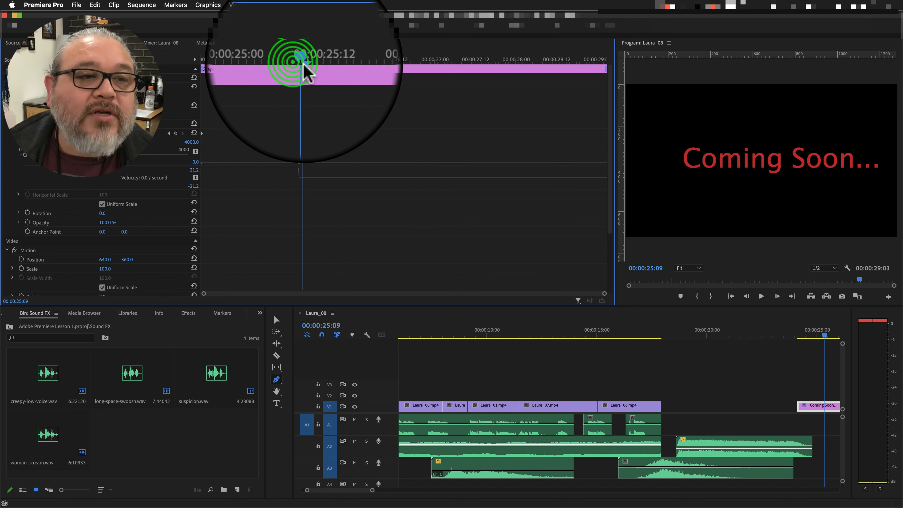
left_click_drag(303, 63, 604, 138)
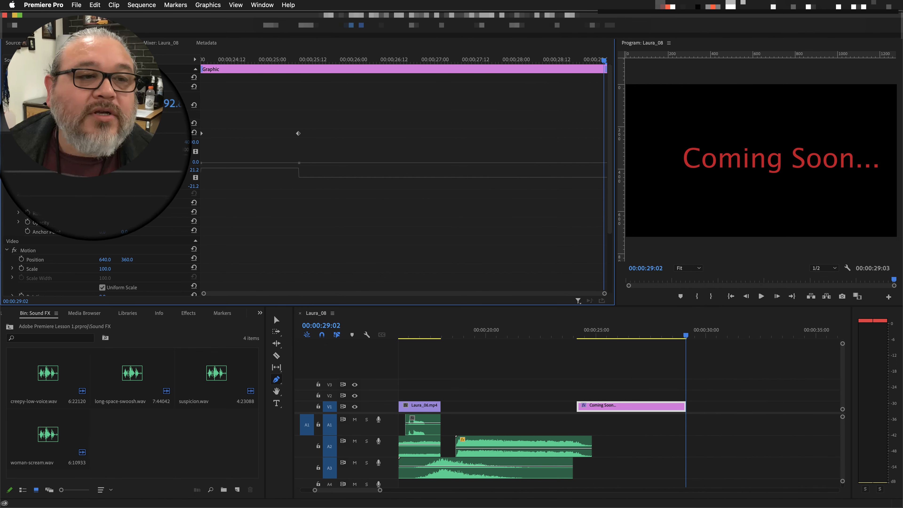
Try enlarging the title text at 00:00:29:02, undo the scale change, and return to the Selection tool.
left_click_drag(23, 155, 41, 172)
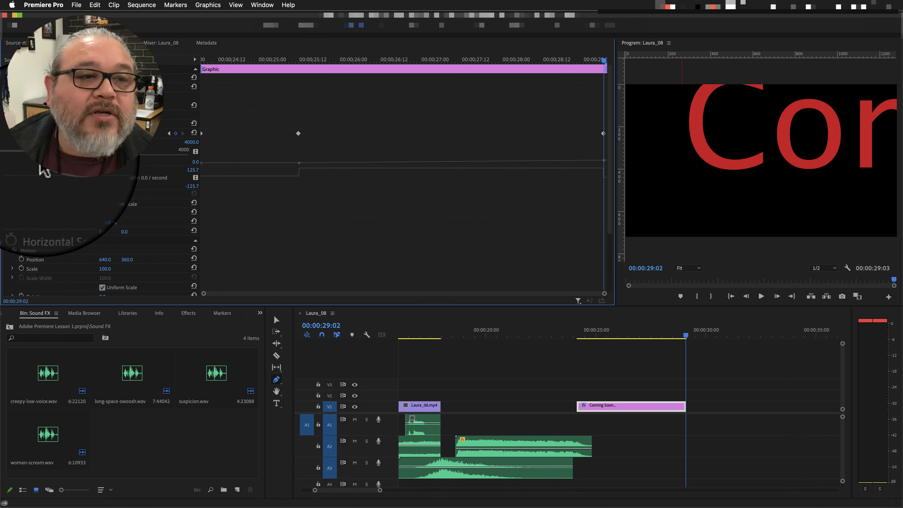
key("super+z")
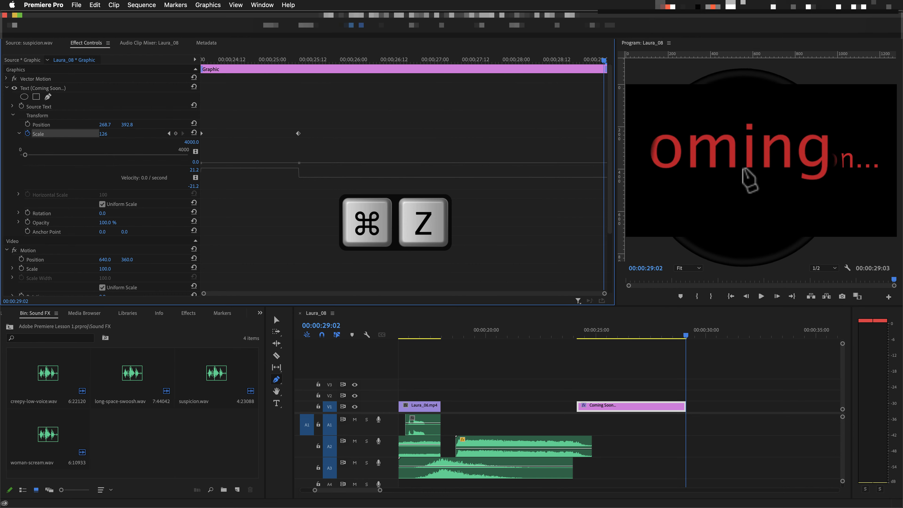
left_click(759, 162)
key("super+z")
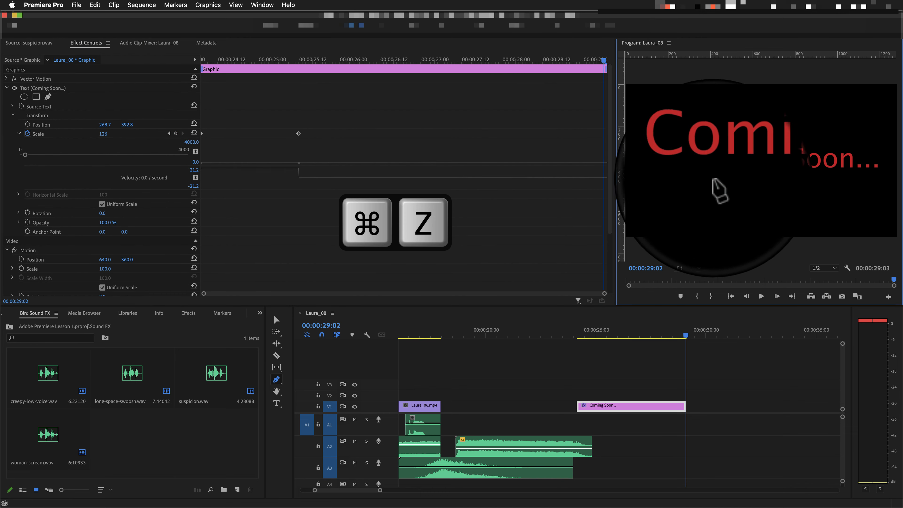
left_click(277, 319)
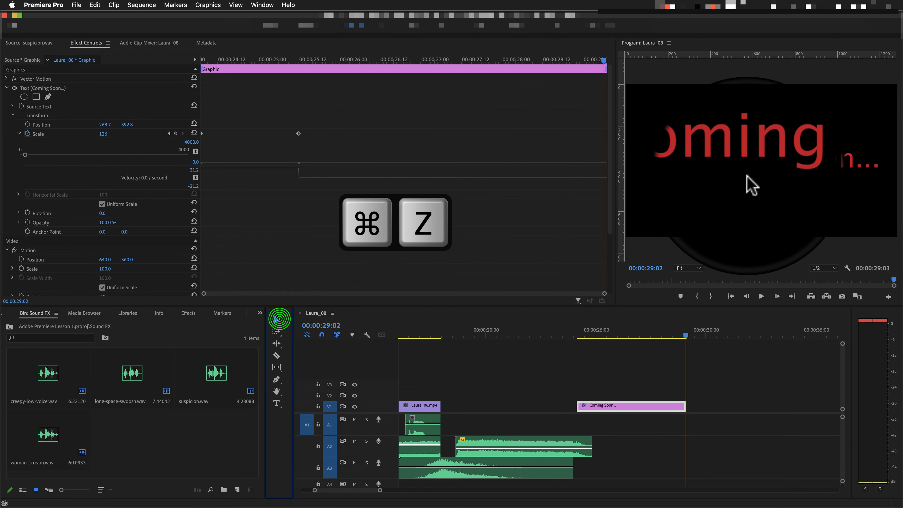
Move the title text's anchor point to its centre at 370.5, -29.1 and set its scale to 3728 at 00:00:29:02.
left_click(745, 171)
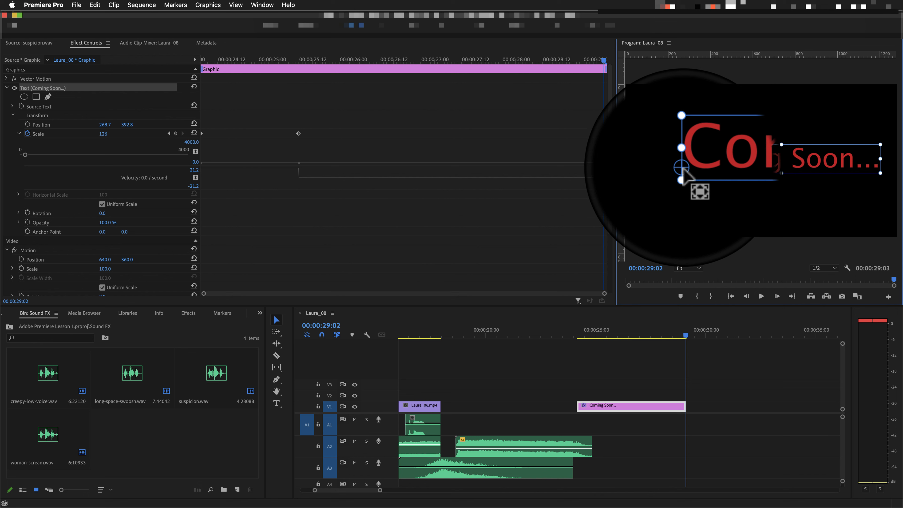
left_click_drag(684, 173, 782, 151)
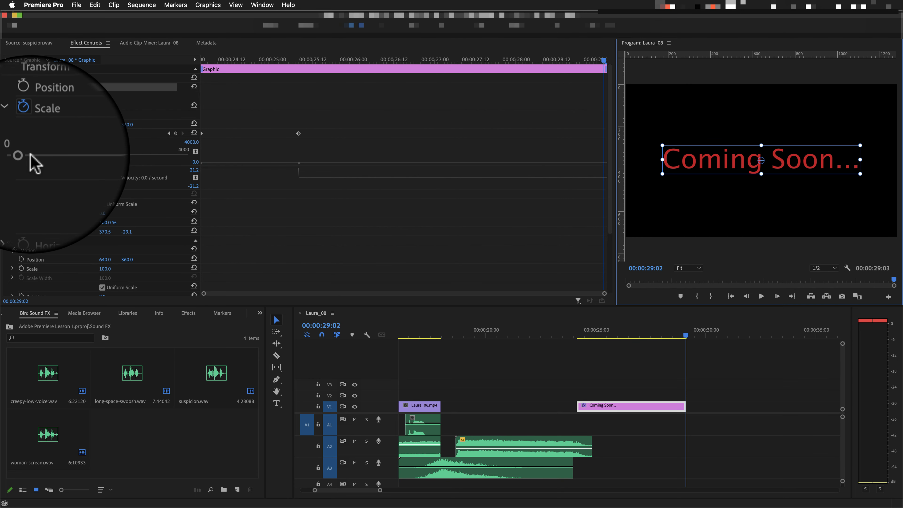
left_click_drag(25, 154, 171, 153)
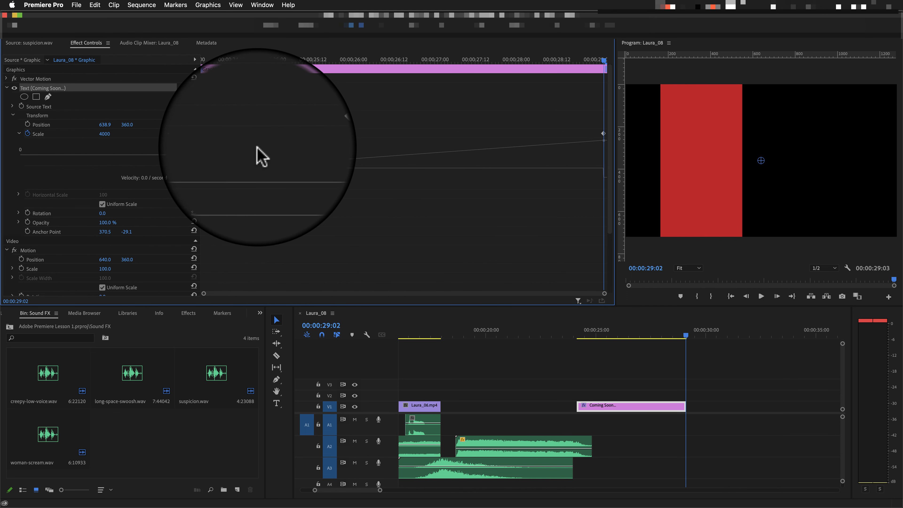
left_click_drag(261, 157, 175, 157)
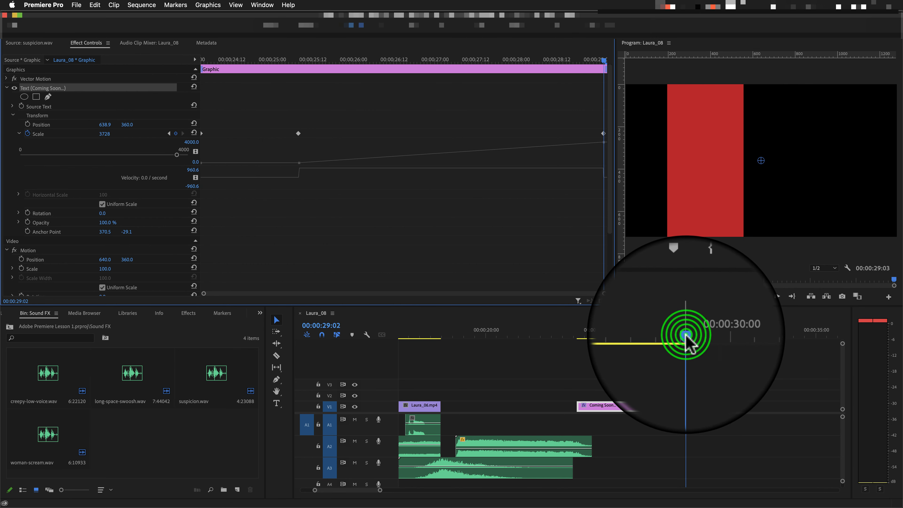
Preview the title from 00:00:20:03 and move the title clip about three seconds earlier, ending the sequence at 00:00:26:02.
left_click_drag(686, 335, 489, 336)
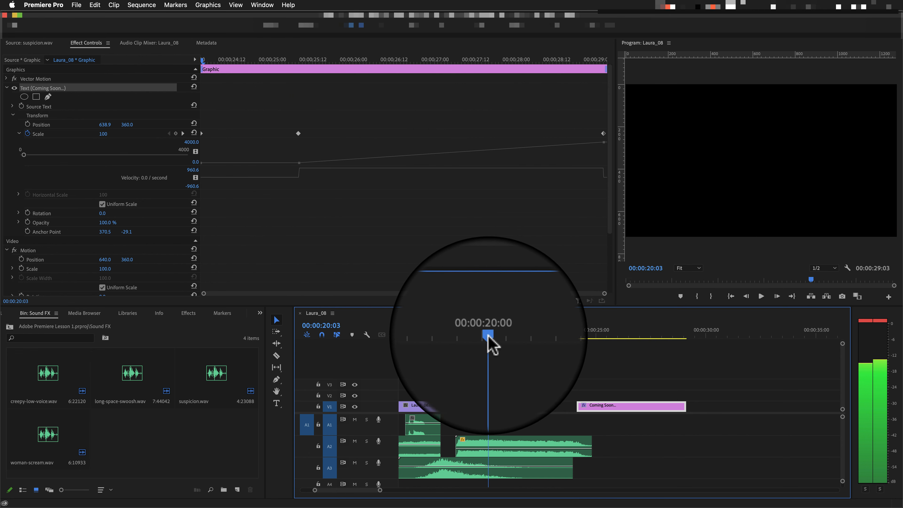
key("space")
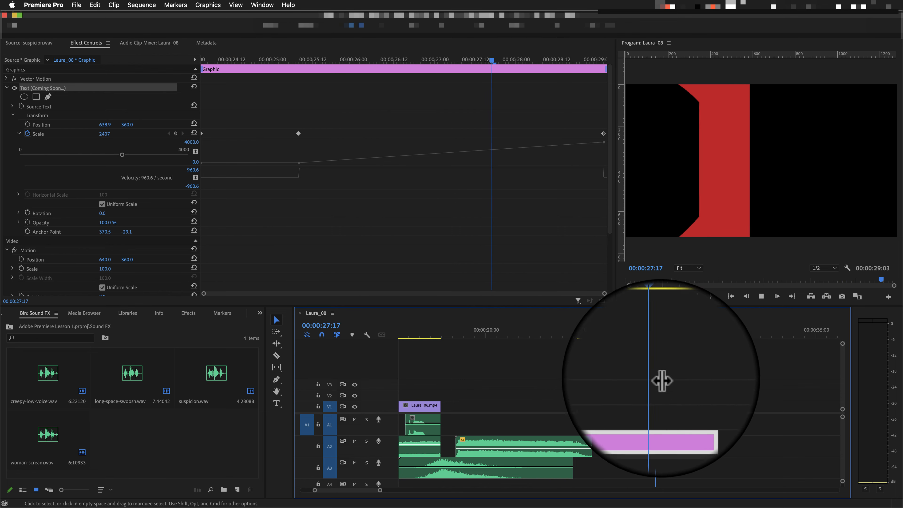
key("space")
left_click_drag(635, 405, 569, 406)
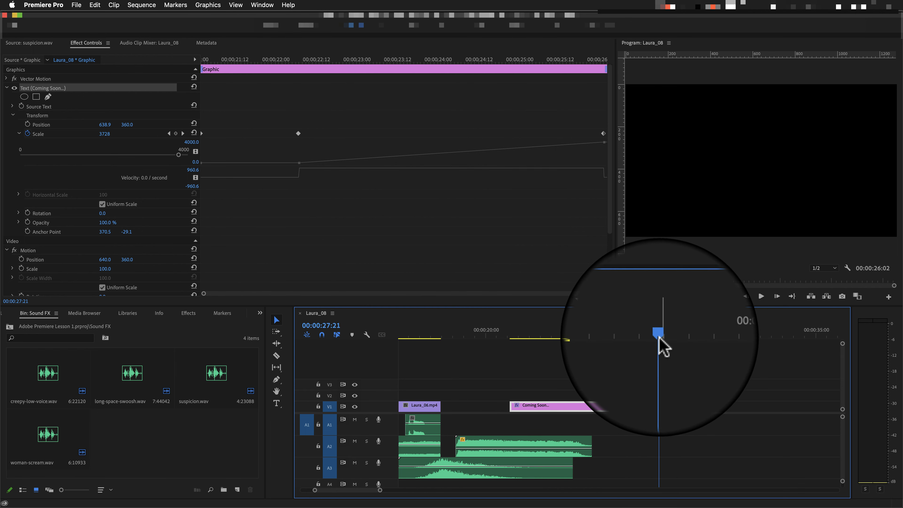
Replay the ending from just after the last video clip and shift the title clip slightly earlier, ending the sequence at 00:00:25:13.
left_click_drag(659, 336, 449, 347)
key("space")
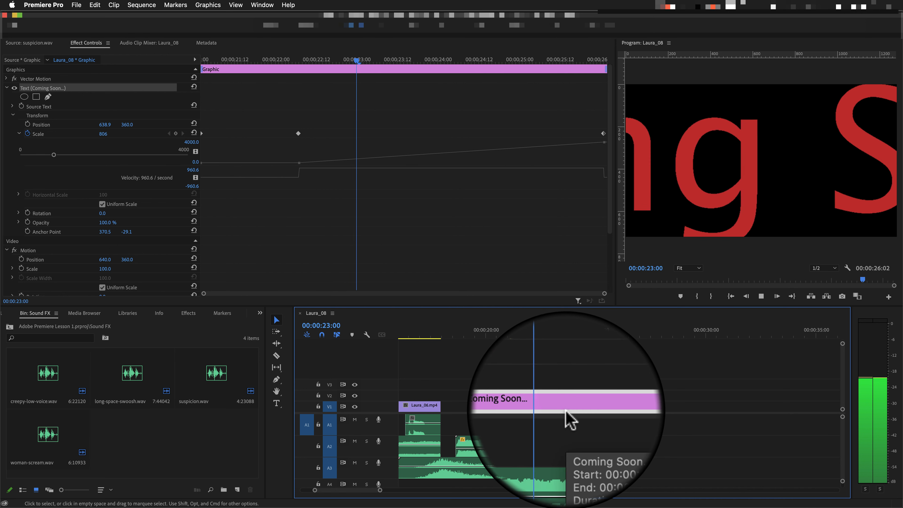
key("space")
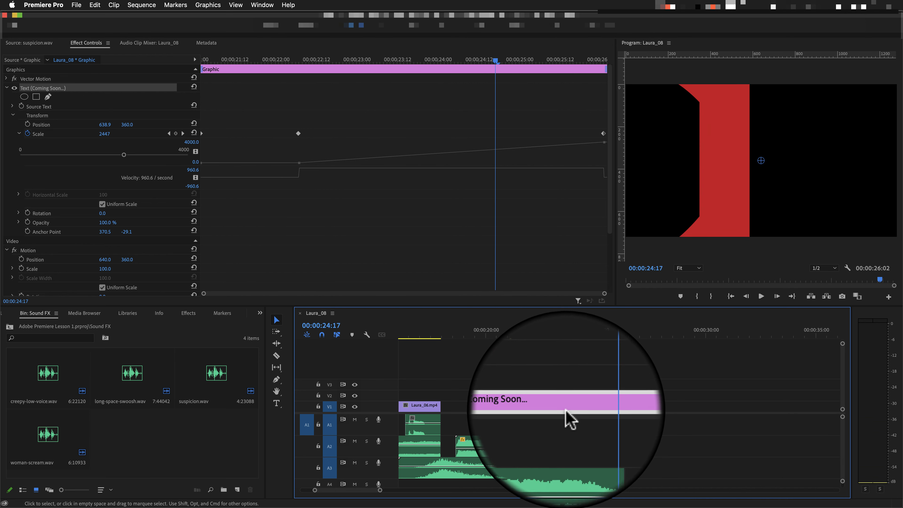
left_click_drag(567, 414, 551, 410)
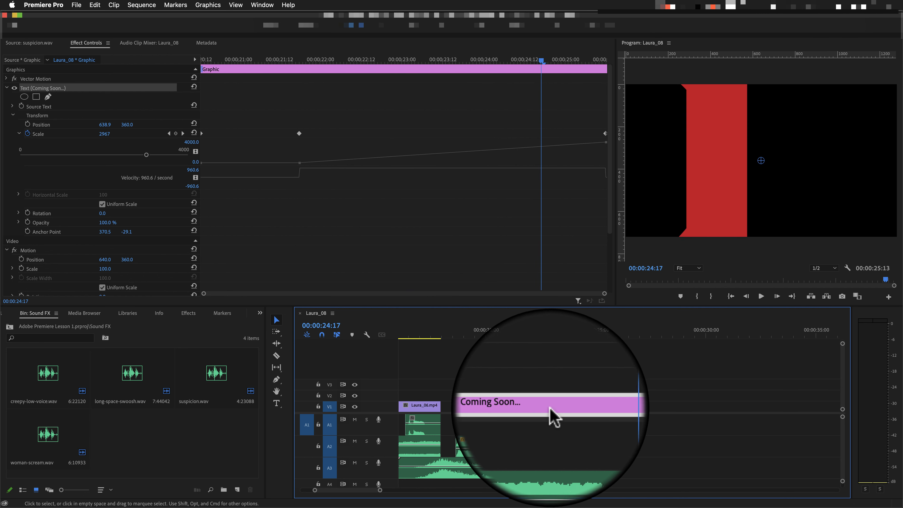
left_click(504, 408)
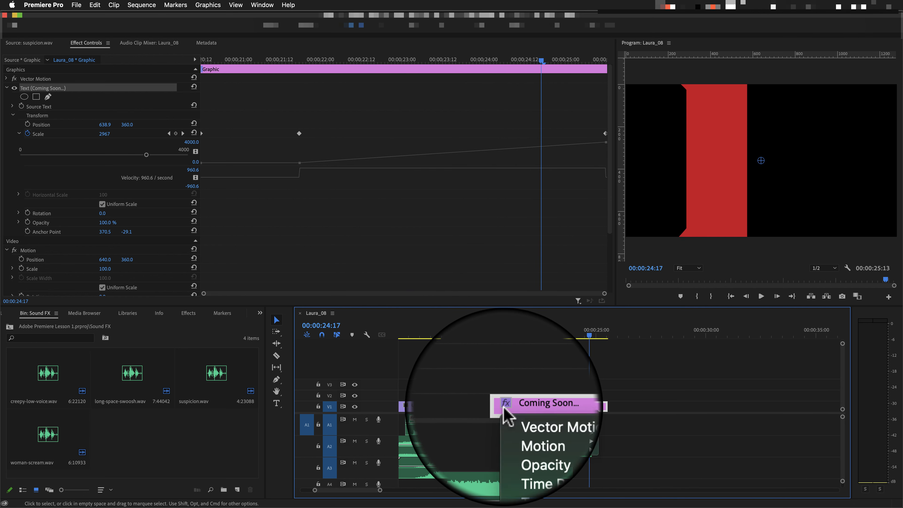
left_click(505, 381)
mouse_move(520, 406)
left_mouse_down()
mouse_move(501, 408)
mouse_move(532, 405)
mouse_move(525, 403)
left_mouse_up()
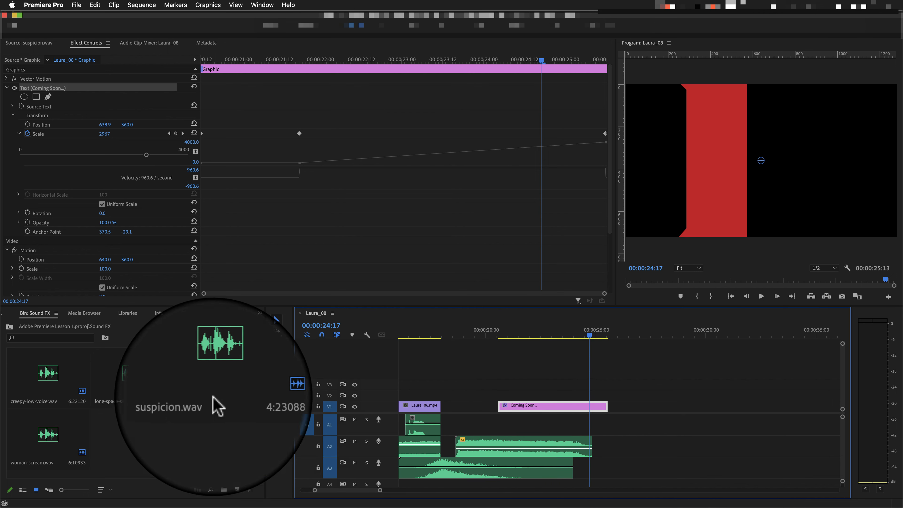
Apply the Additive Dissolve transition to the start of the title clip and preview it from about 00:00:20:00.
left_click(189, 313)
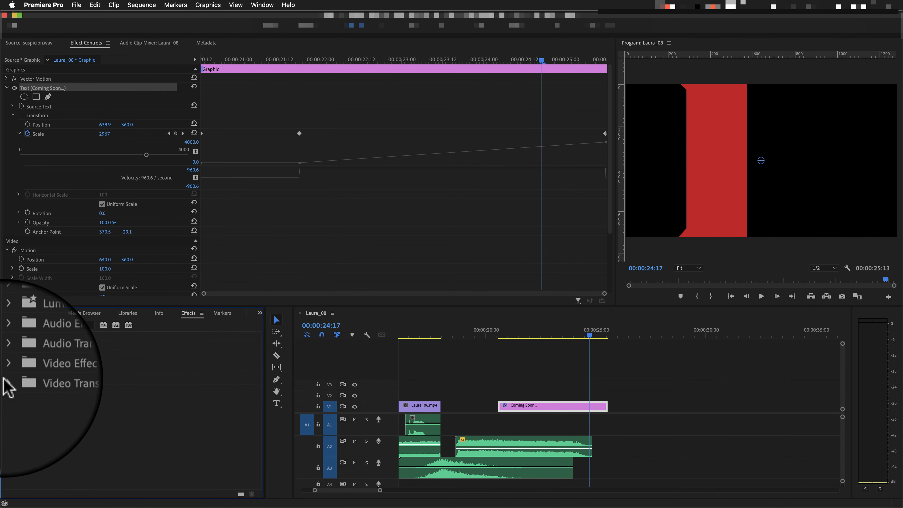
left_click(8, 383)
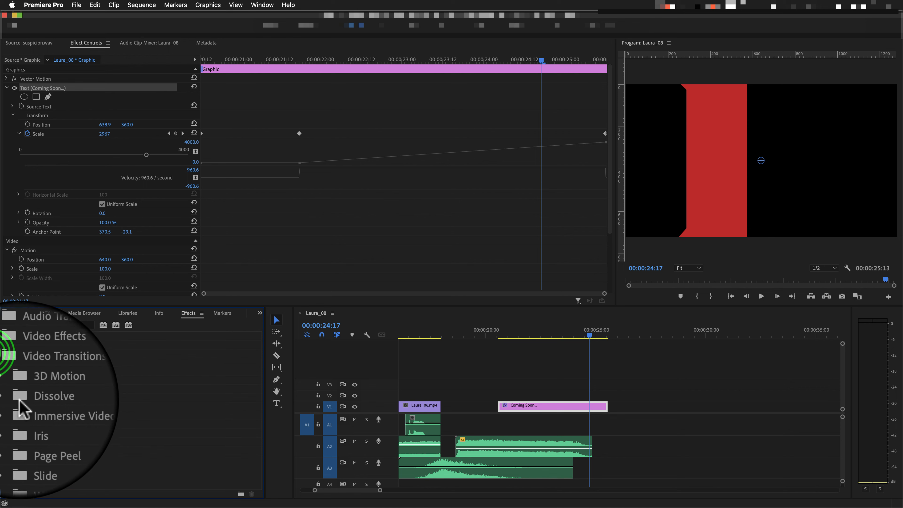
left_click(12, 399)
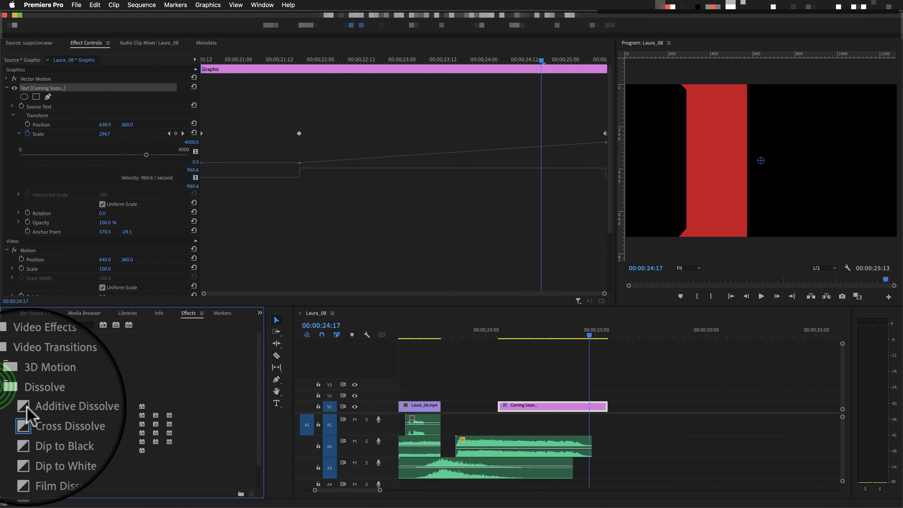
left_click_drag(25, 407, 503, 409)
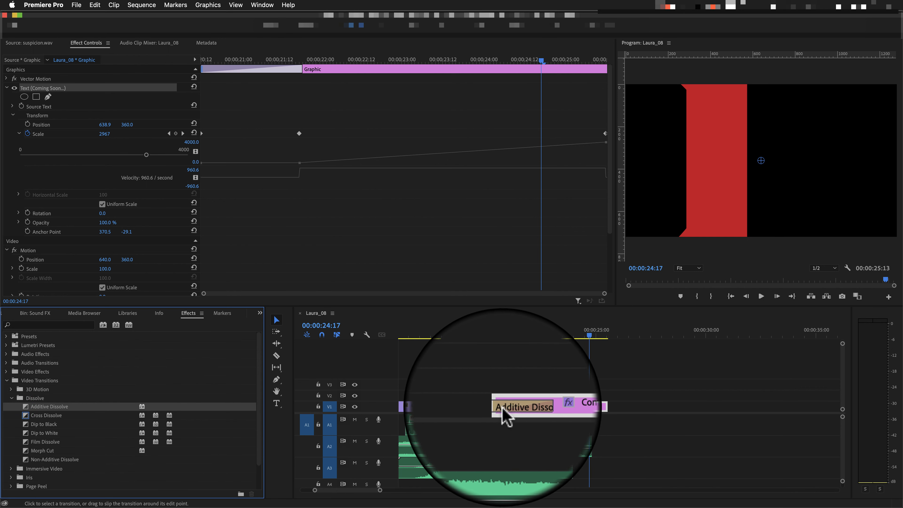
left_click_drag(589, 335, 483, 338)
key("space")
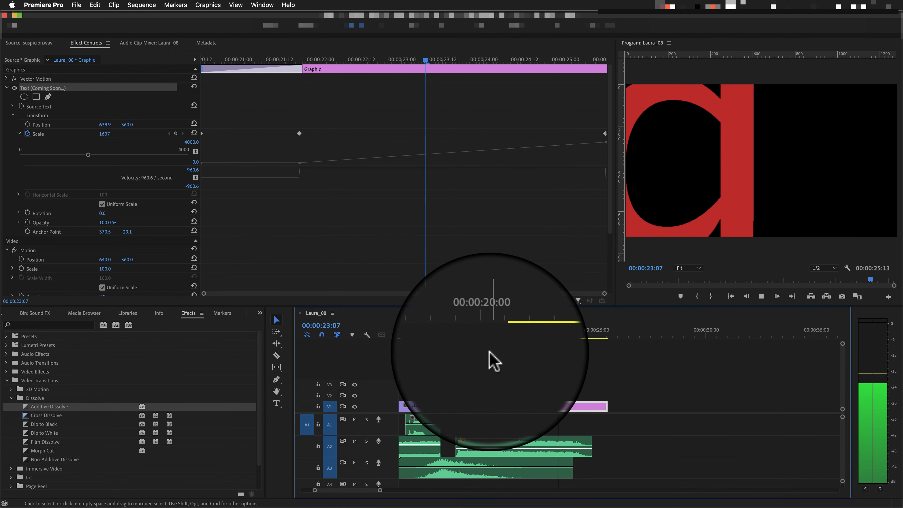
key("space")
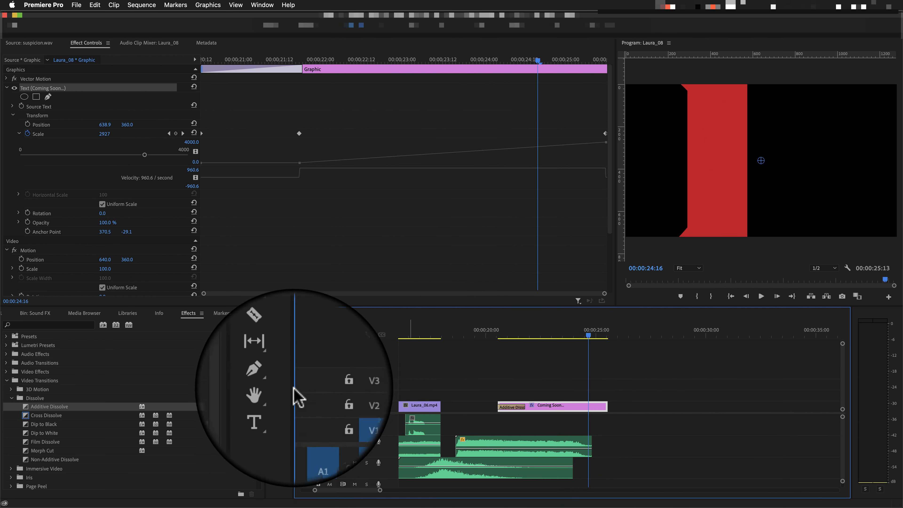
Split the title clip at 00:00:24:16, delete the piece after the cut, and replay the ending.
left_click(277, 356)
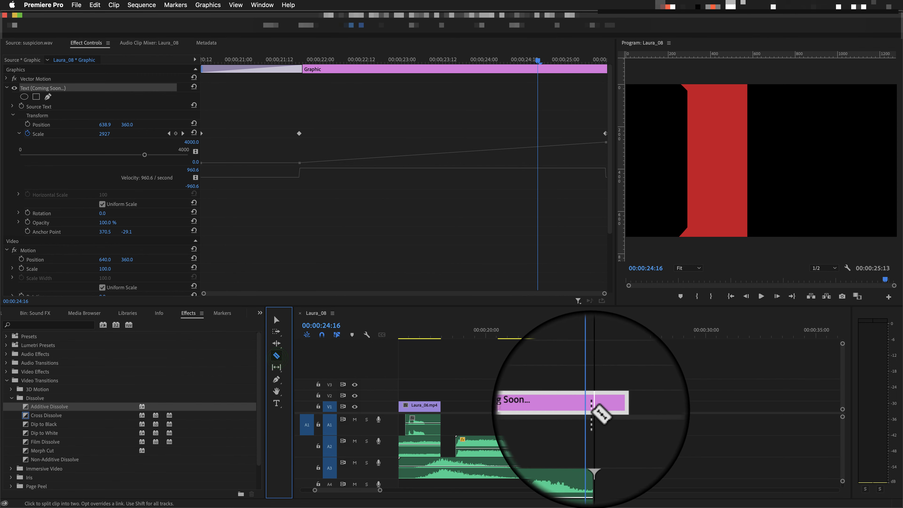
left_click(589, 407)
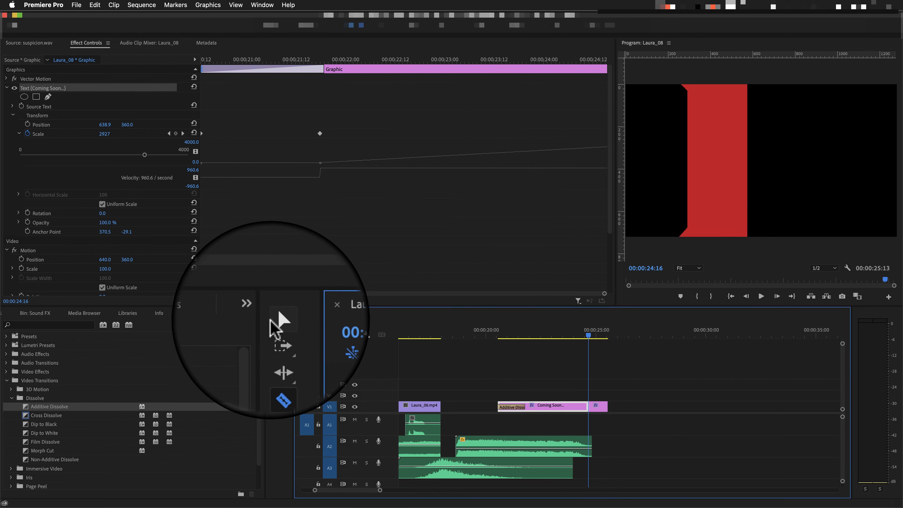
left_click(273, 319)
left_click(601, 406)
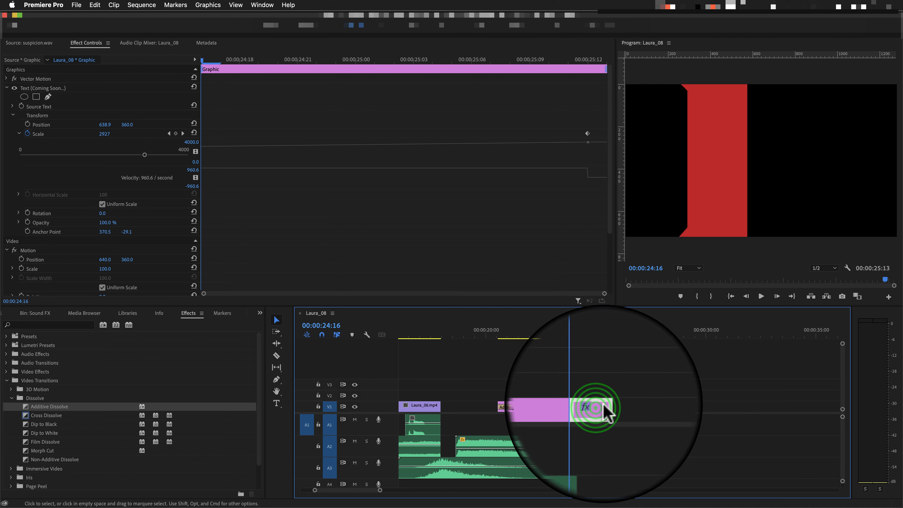
key("Delete")
left_click_drag(591, 339, 497, 347)
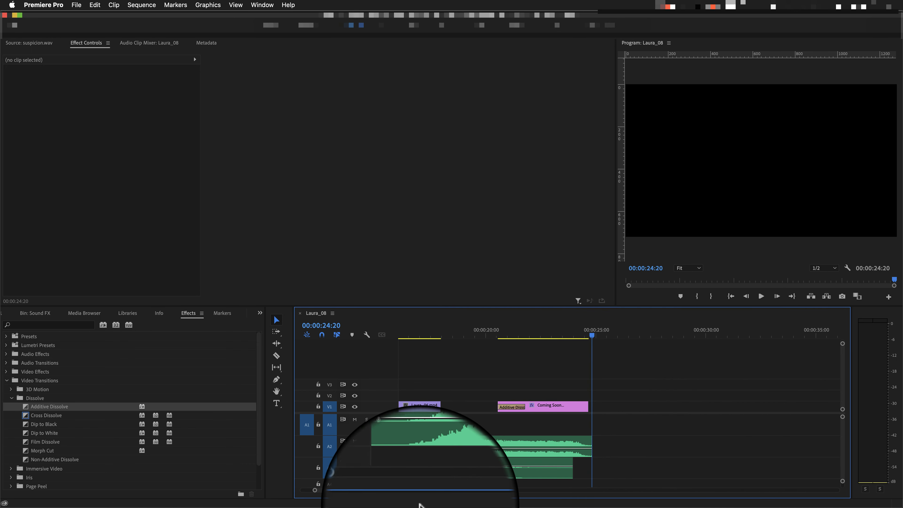
Enlarge the Program Monitor and open creepy-low-voice.wav from the Sound FX bin in the Source Monitor.
left_click_drag(380, 490, 469, 493)
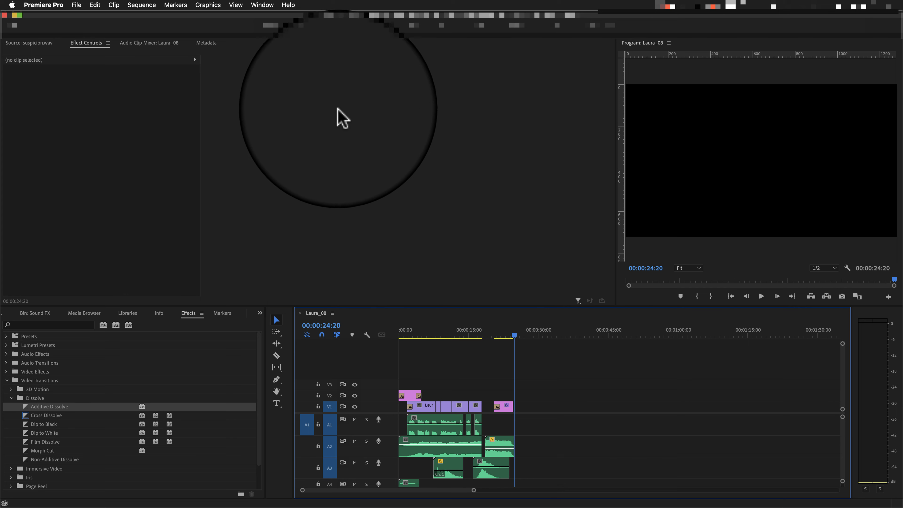
left_click(348, 28)
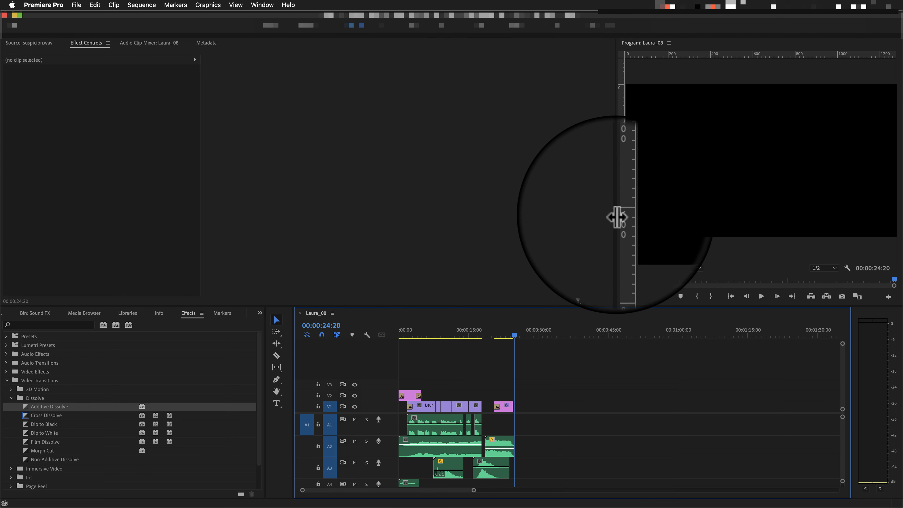
left_click_drag(617, 217, 391, 194)
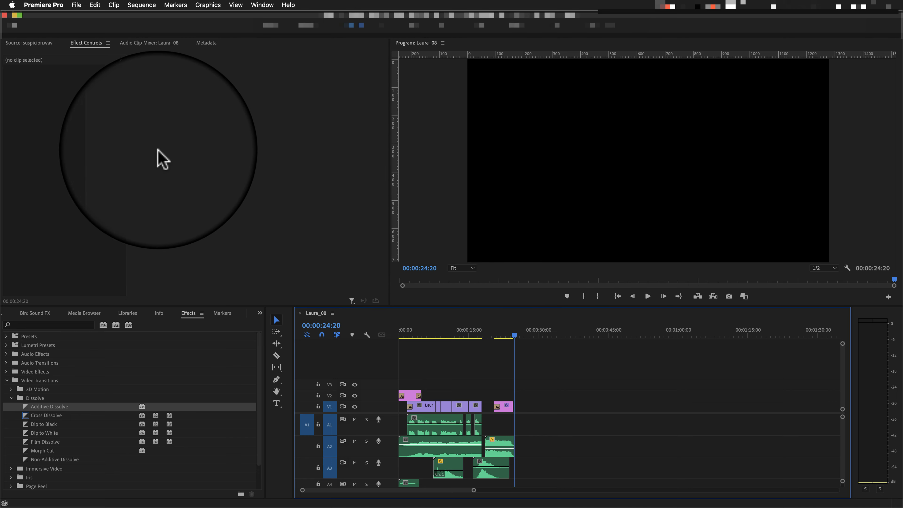
left_click(34, 313)
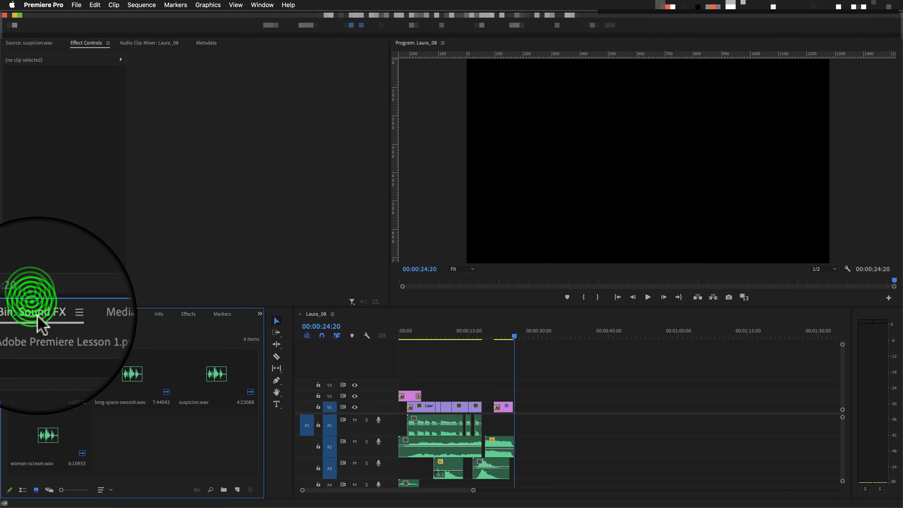
double_click(48, 377)
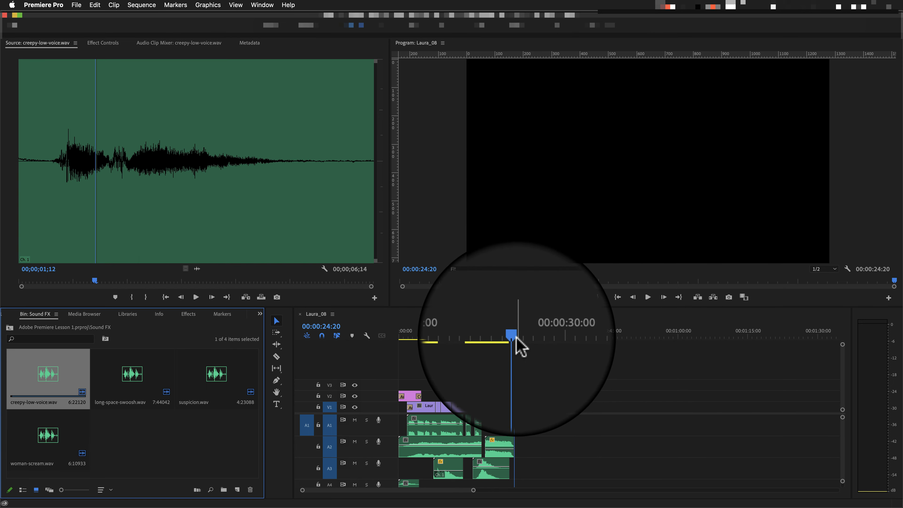
Return the playhead to the sequence start for a full review and save the project.
left_click_drag(515, 336, 384, 338)
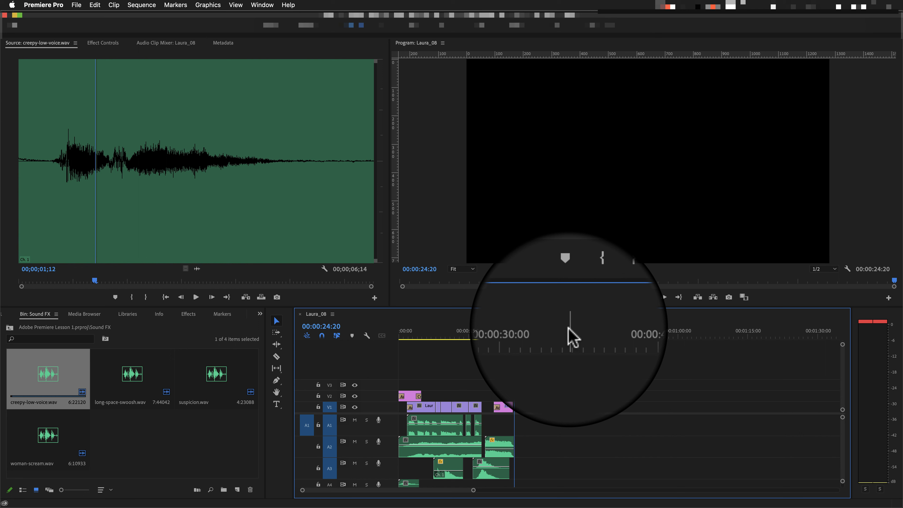
key("super+s")
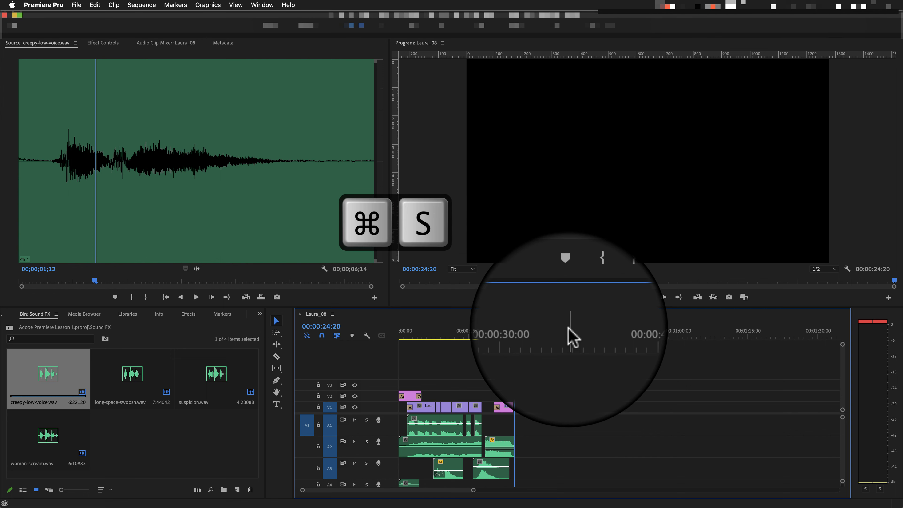